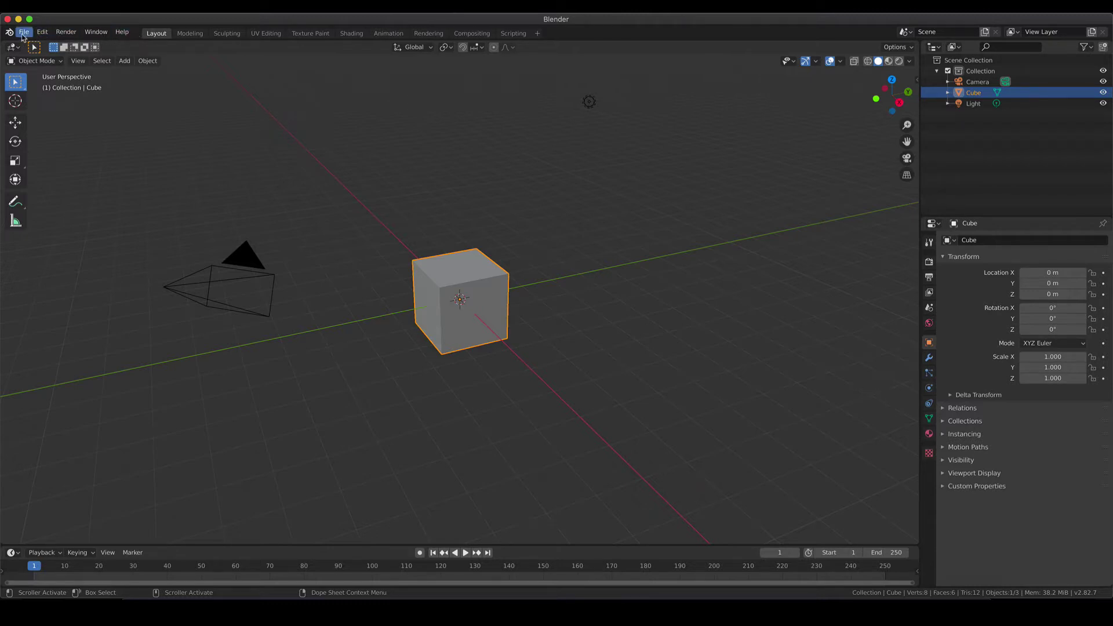
- In Preferences, search the add-ons for 'pdb' and review the Atomic Blender PDB/XYZ add-on
click(42, 33)
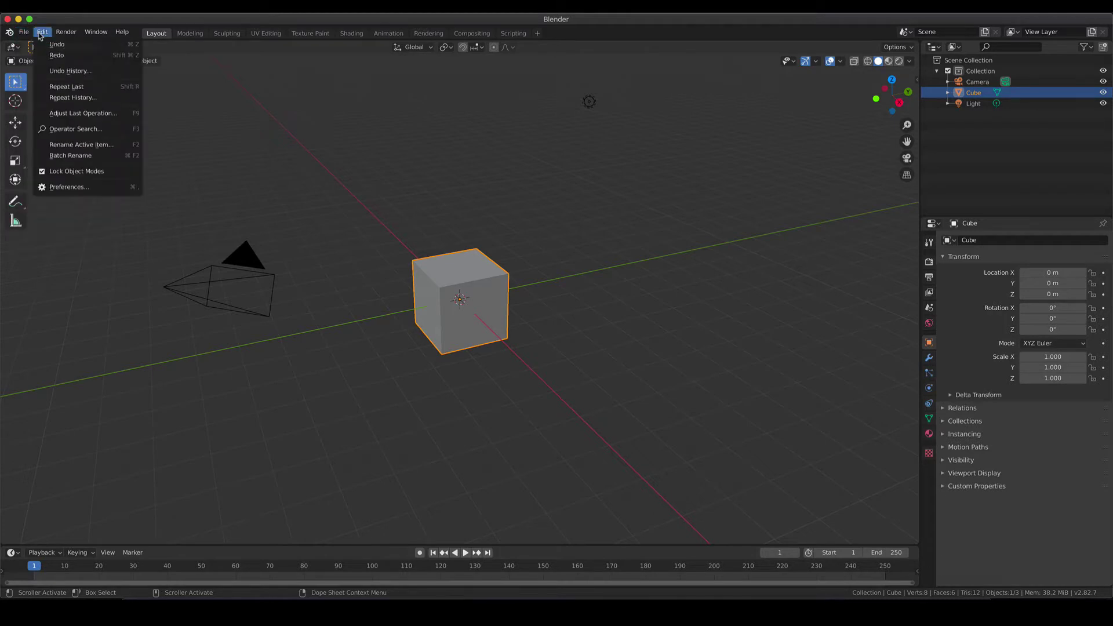
click(84, 189)
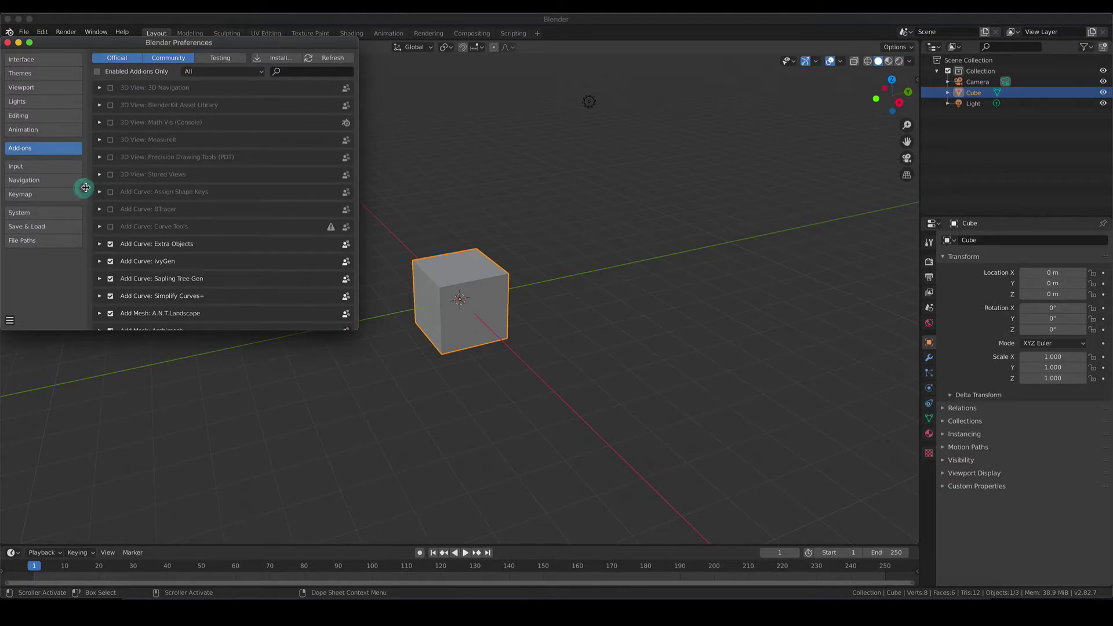
drag(358, 326, 814, 502)
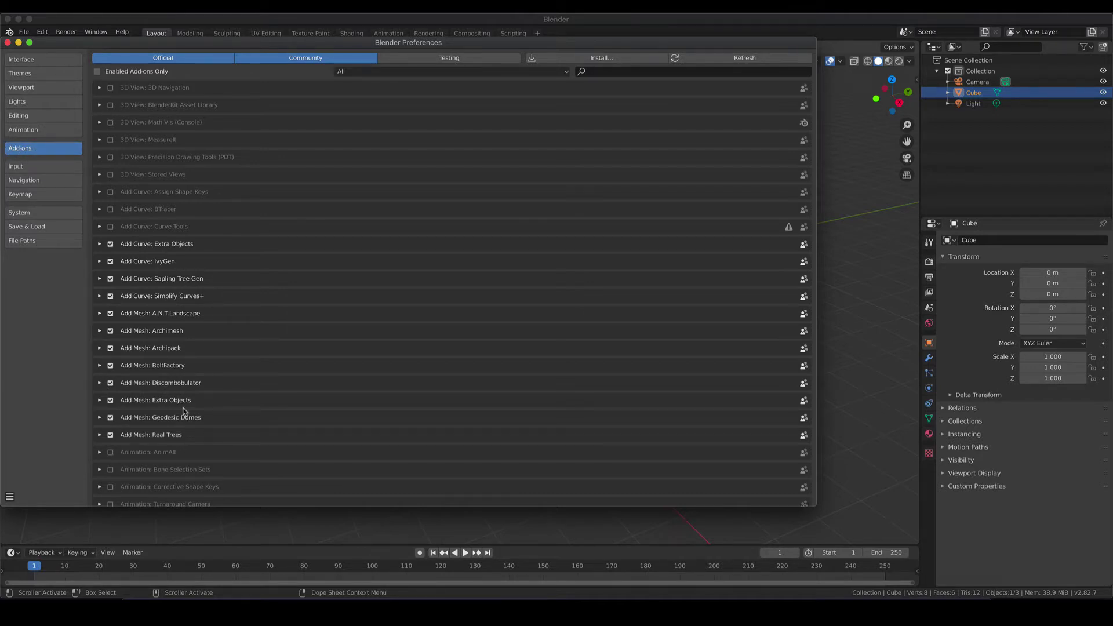
click(599, 72)
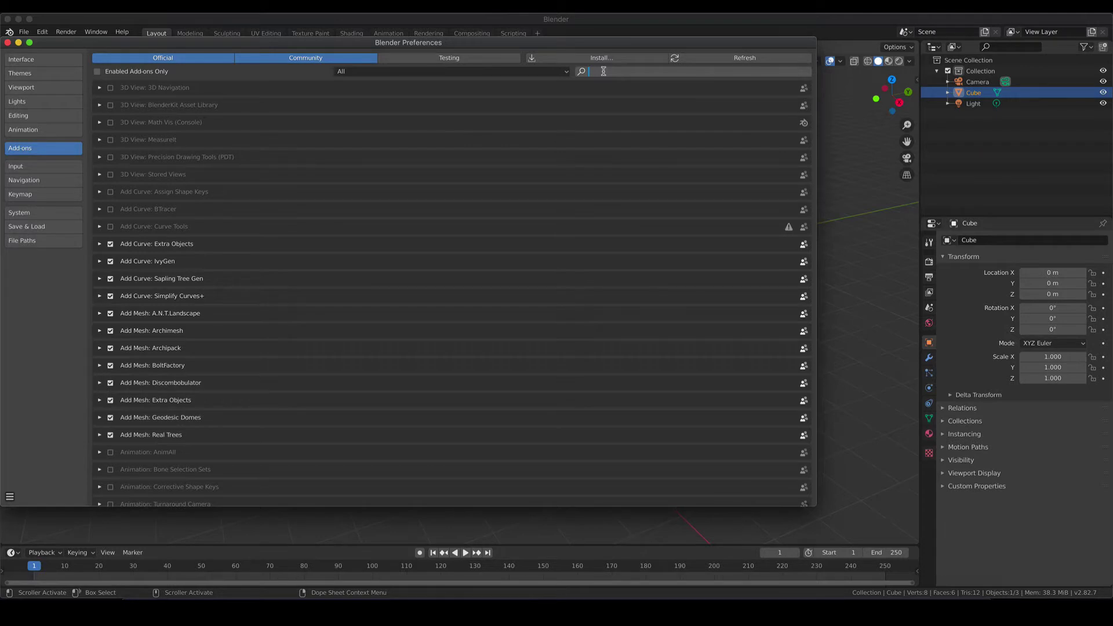
text(pdb)
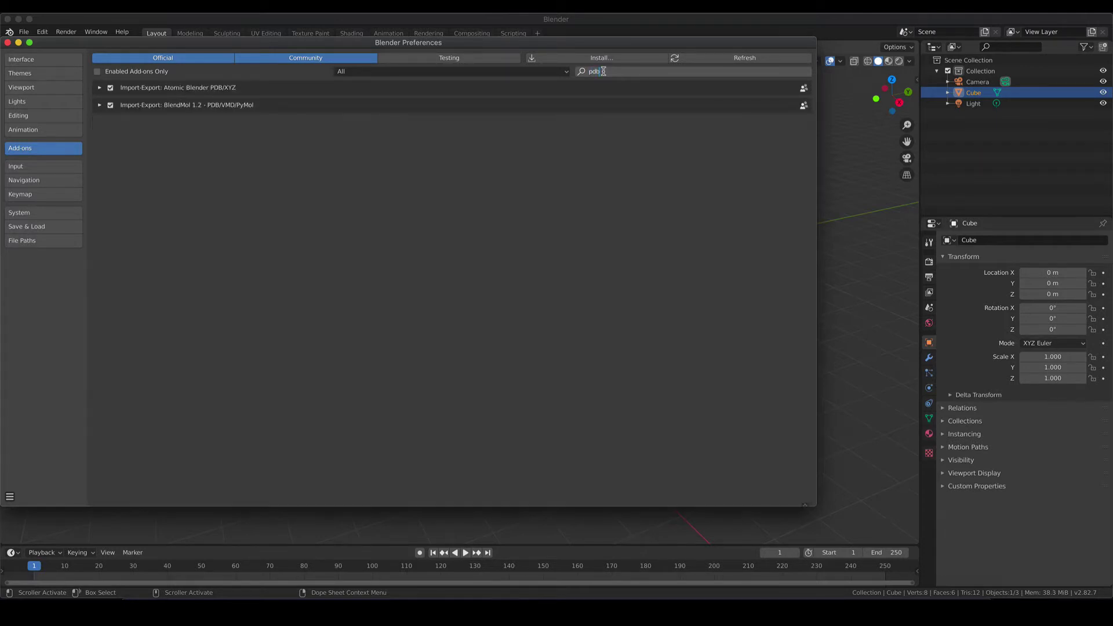
key(Return)
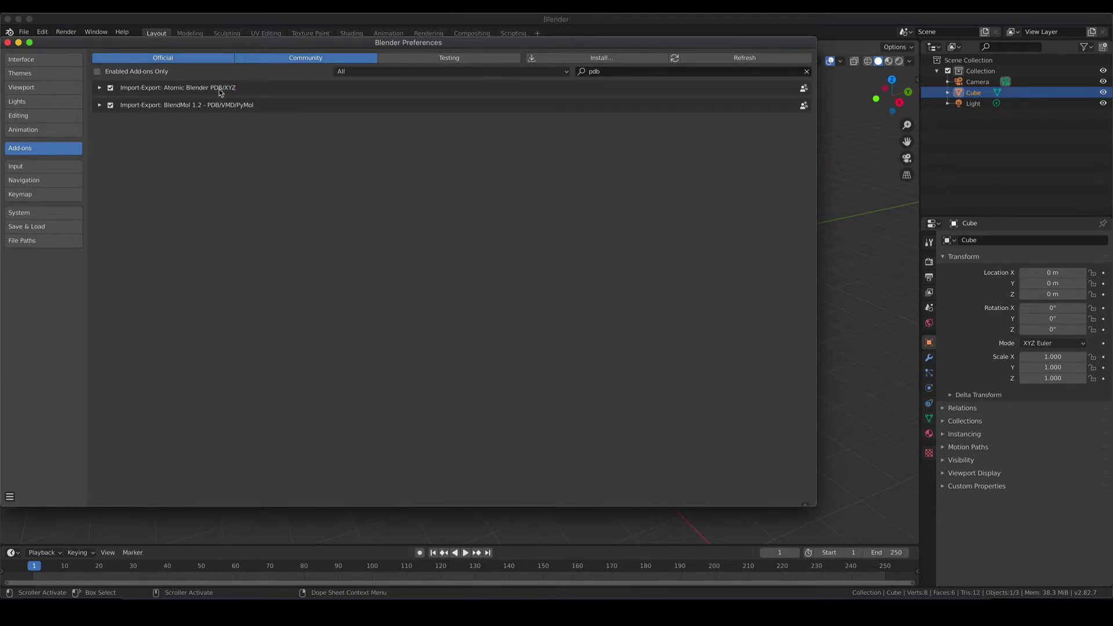
click(99, 88)
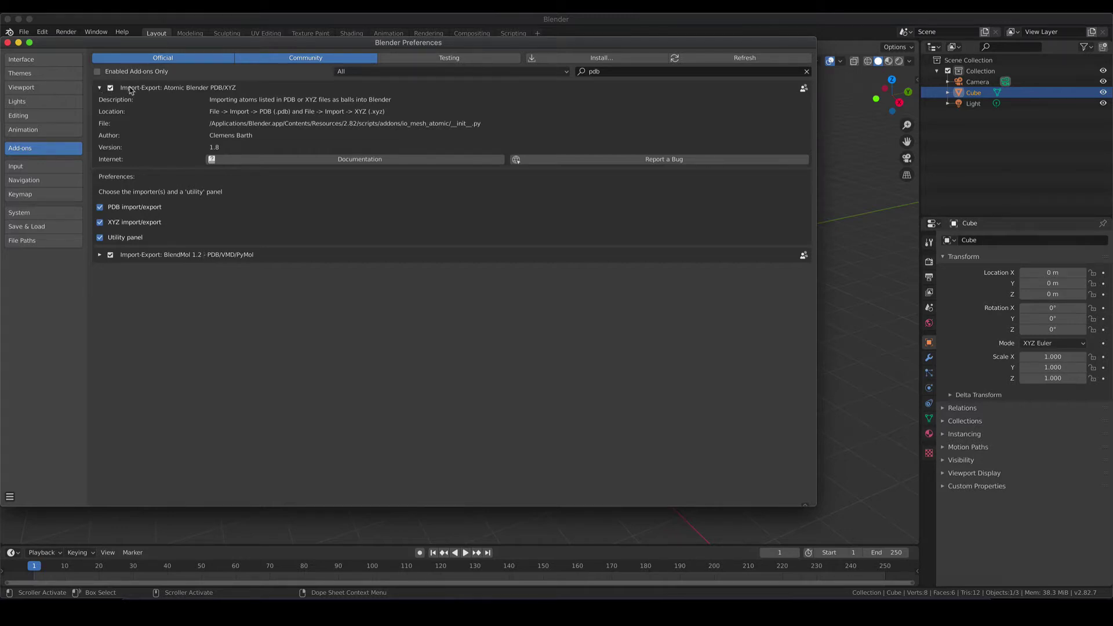
click(99, 88)
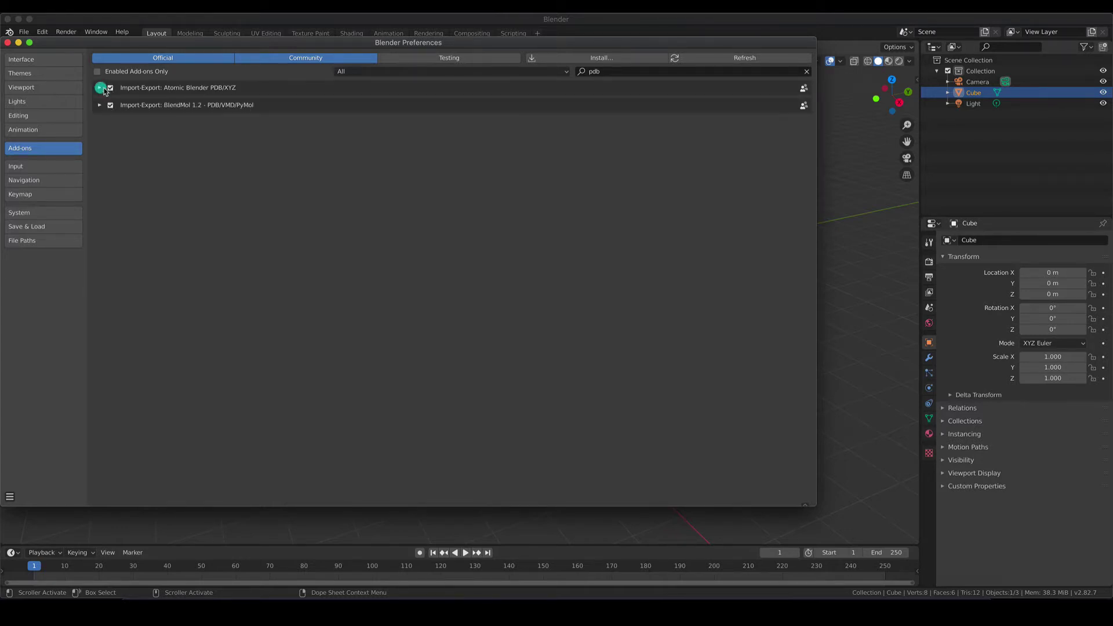
click(8, 43)
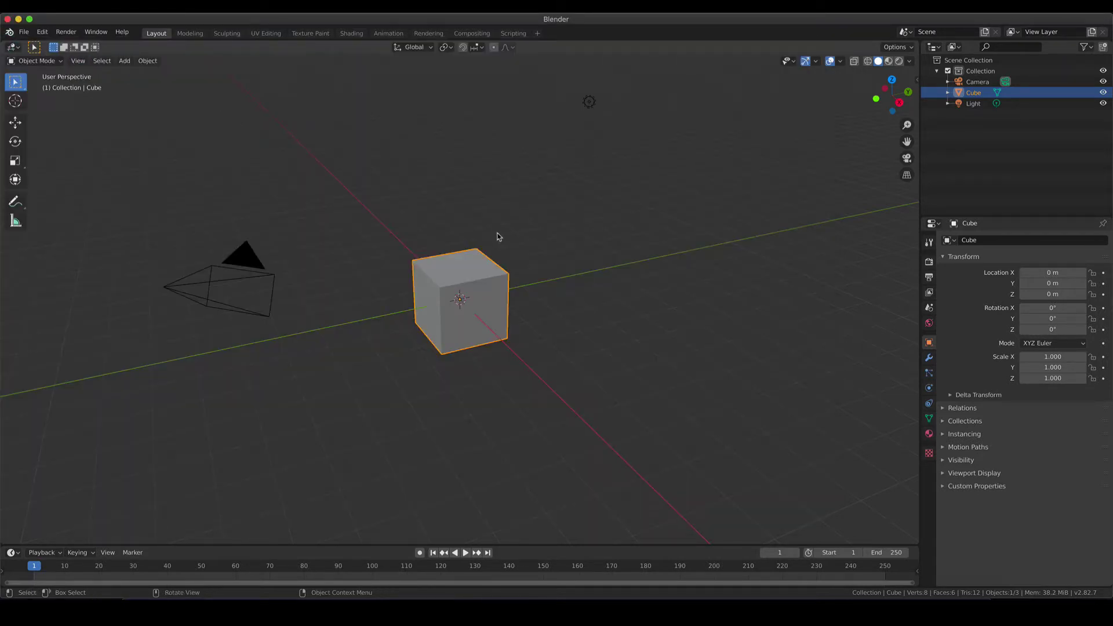
- Delete the default cube from the scene
click(467, 267)
key(alt+a)
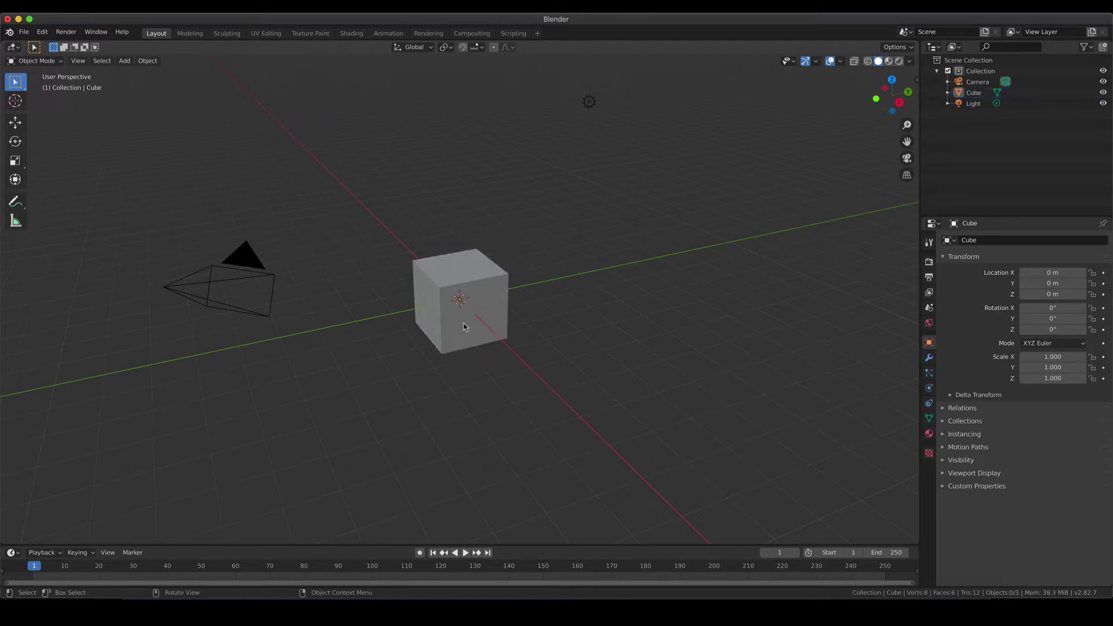
click(463, 324)
key(x)
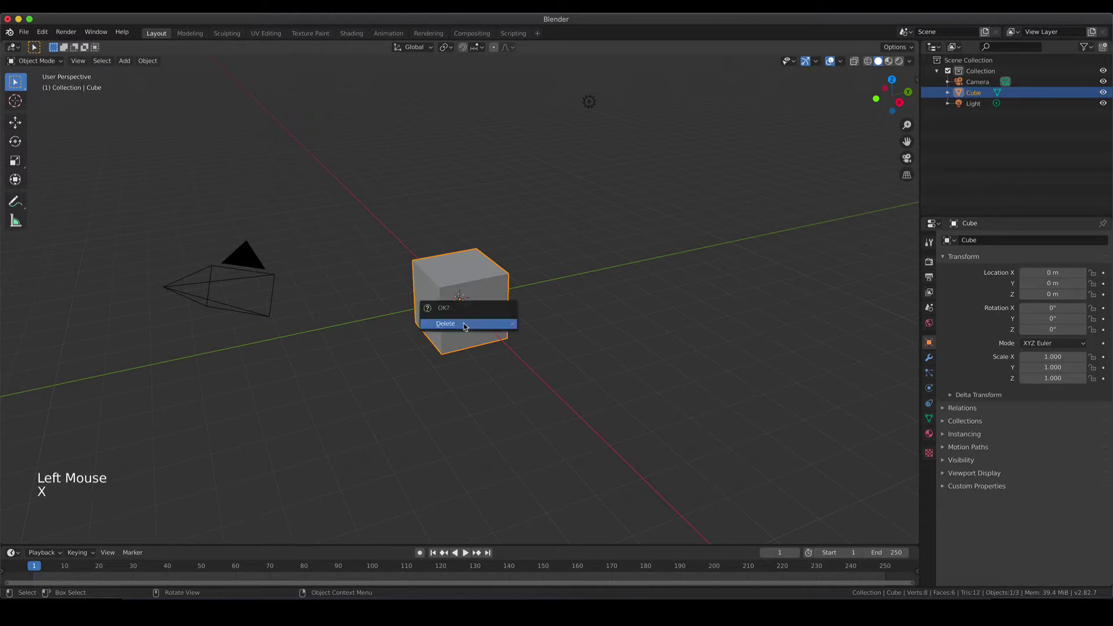
click(464, 325)
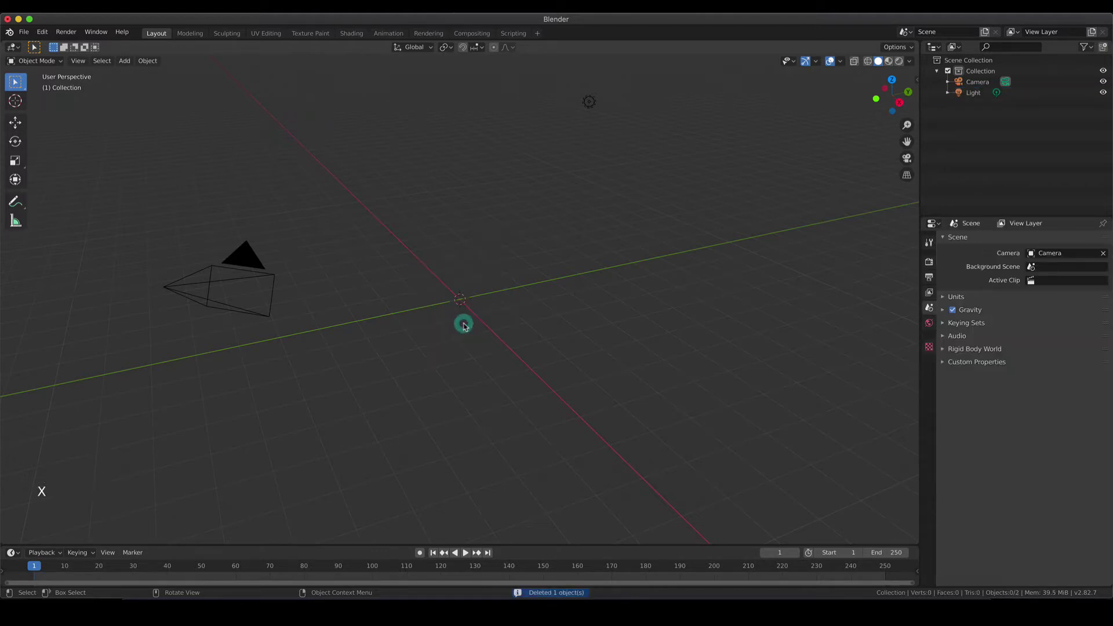
- Import BBE.pdb from the BIOCHEMISTRY 1_pdb folder as a Protein Data Bank file
click(25, 33)
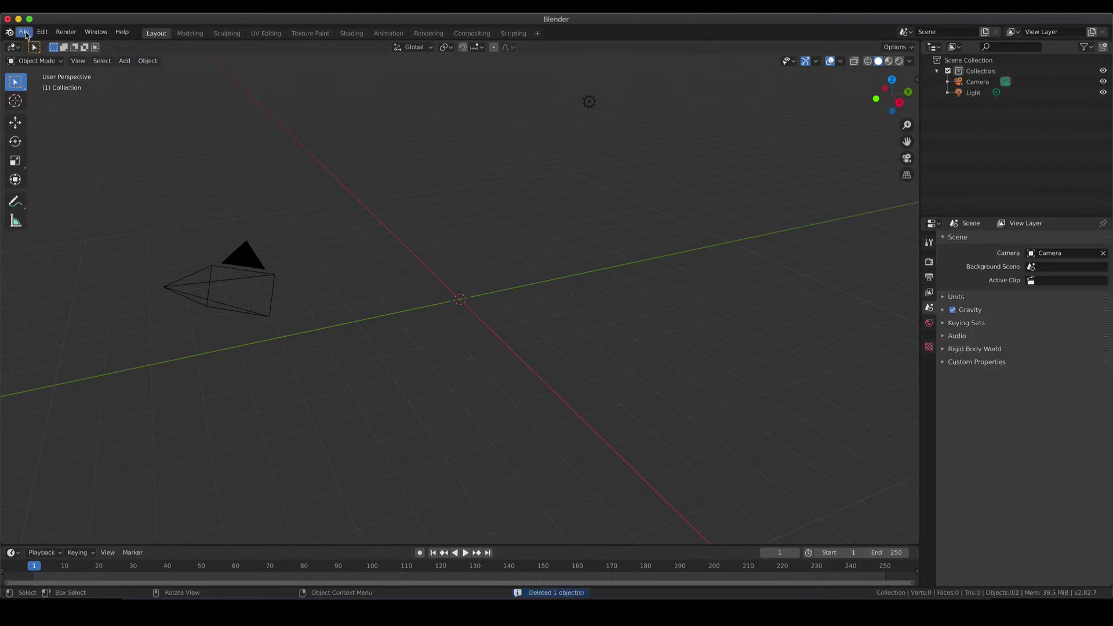
mouse_move(102, 179)
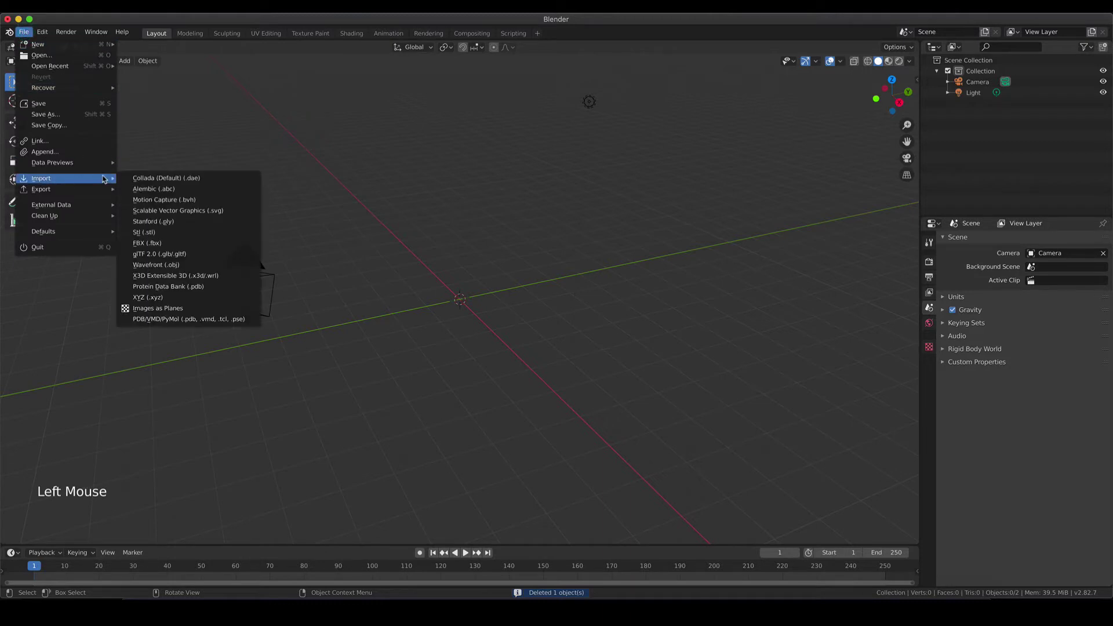
click(203, 289)
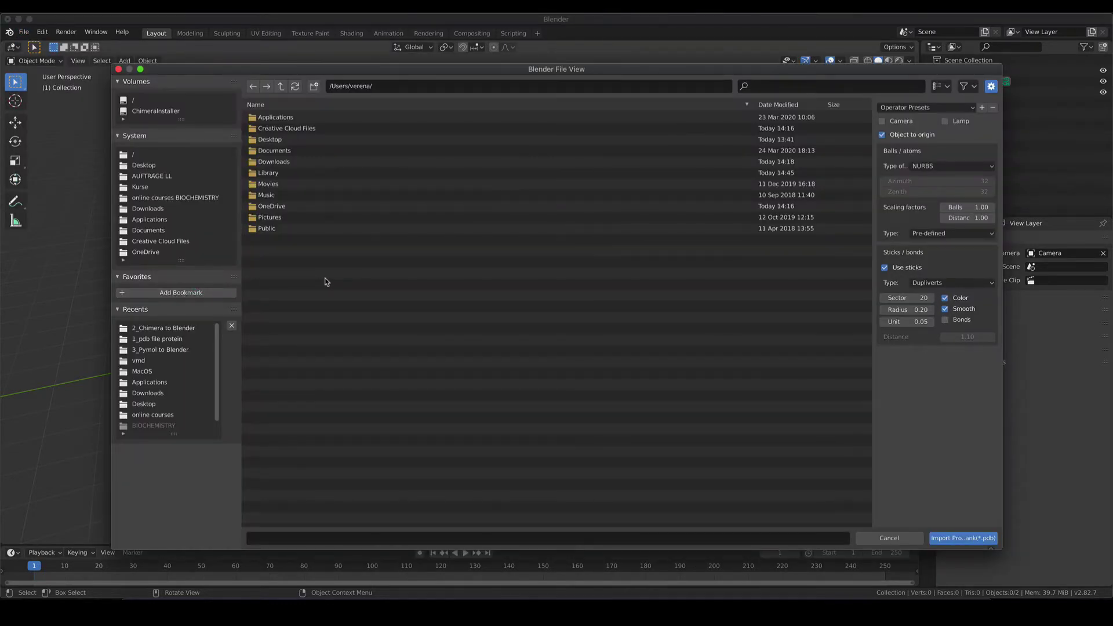
click(176, 198)
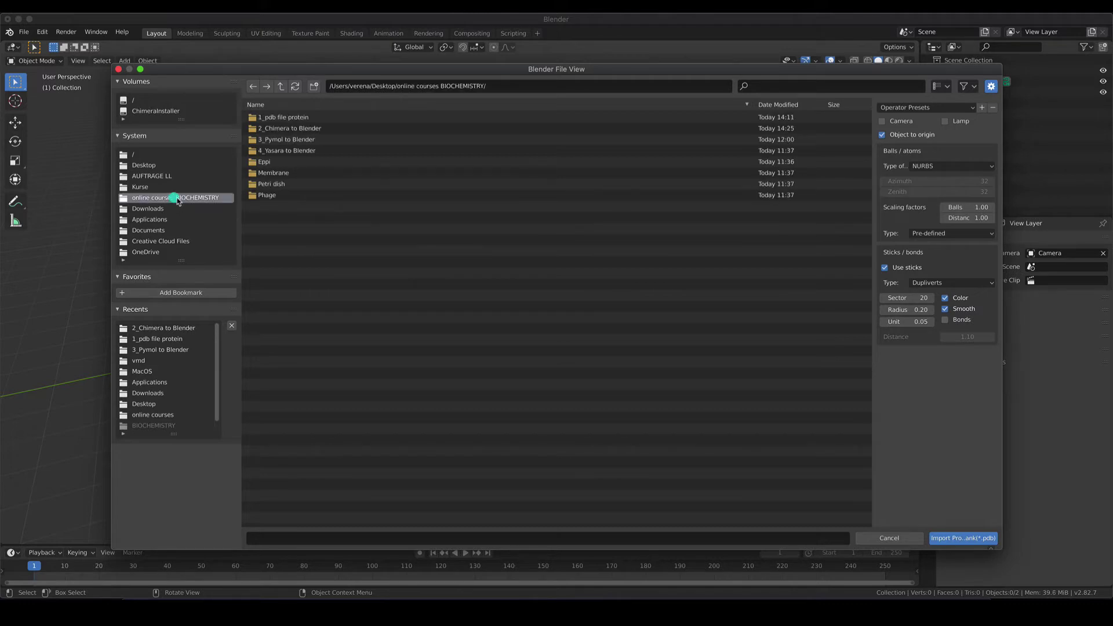
double_click(295, 118)
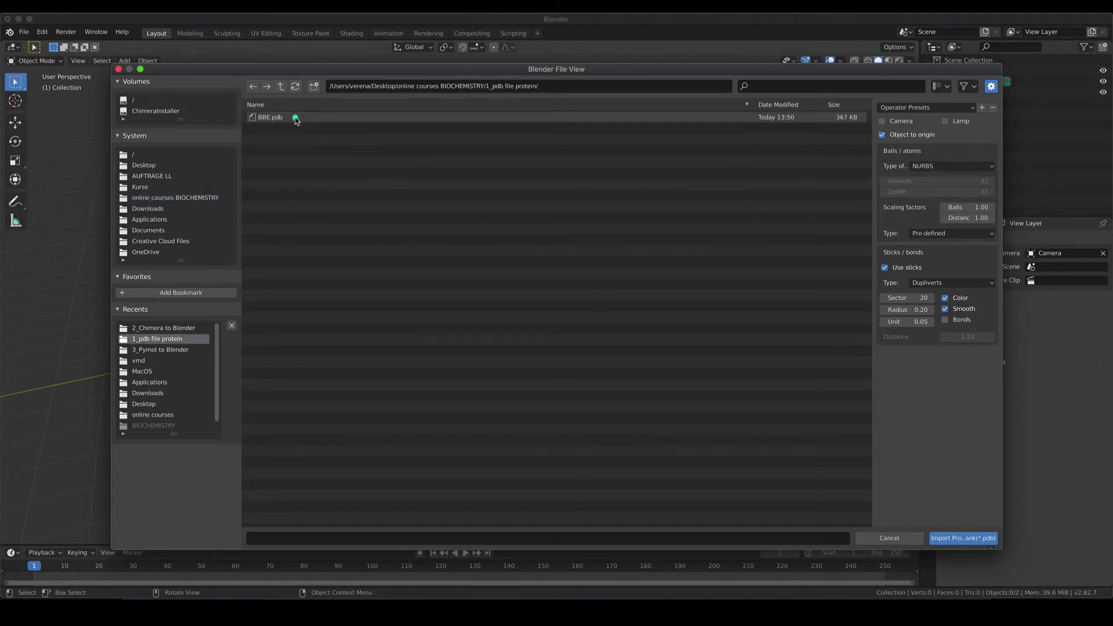
click(296, 118)
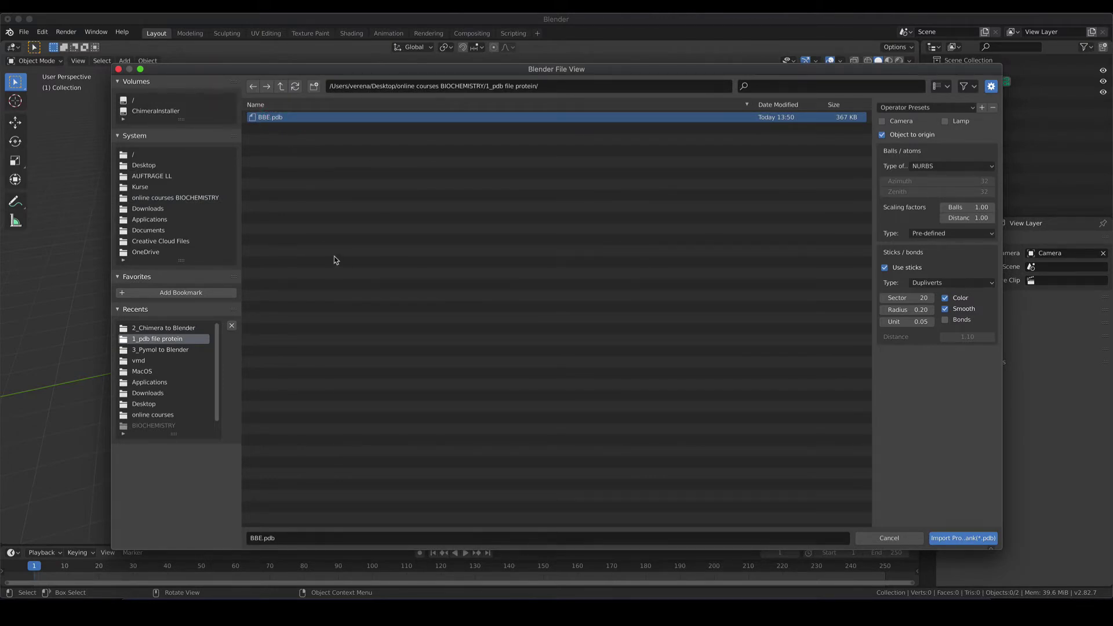
click(963, 538)
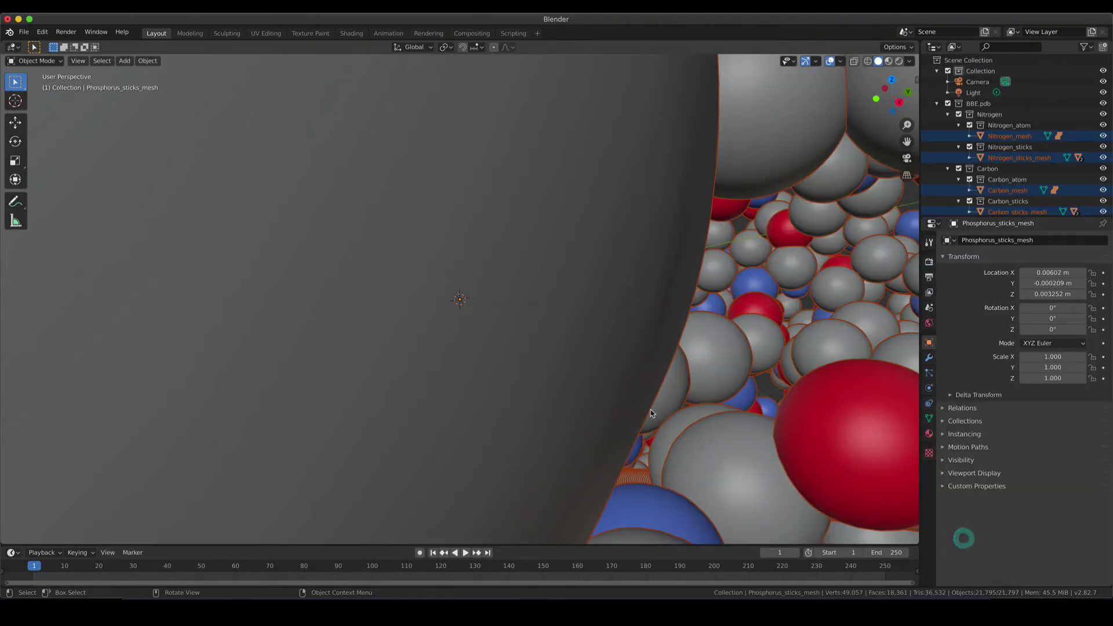
- Zoom out to see the whole BBE.pdb molecule, deselect its atoms, and orbit to tilt it
right_click(566, 337)
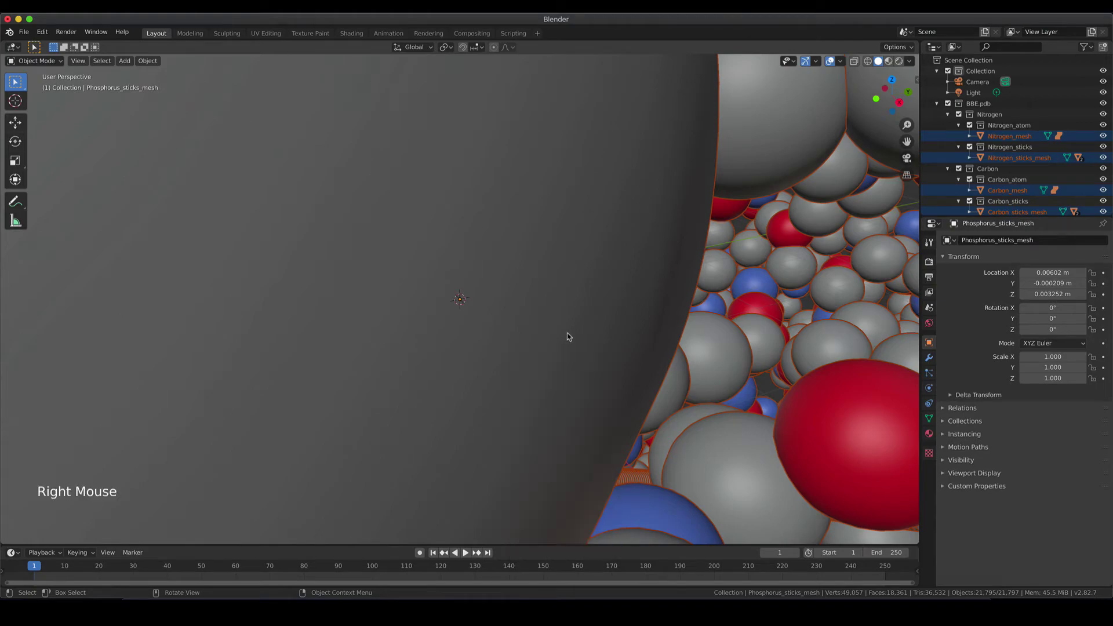
scroll(568, 336, down, 3)
scroll(568, 336, down, 5)
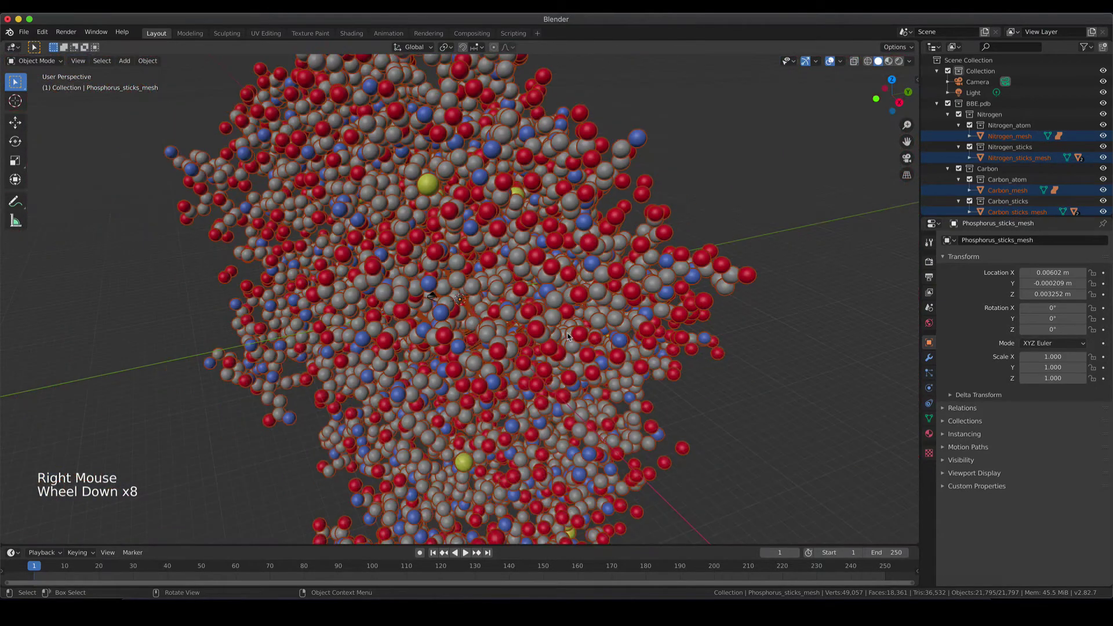
scroll(567, 336, down, 4)
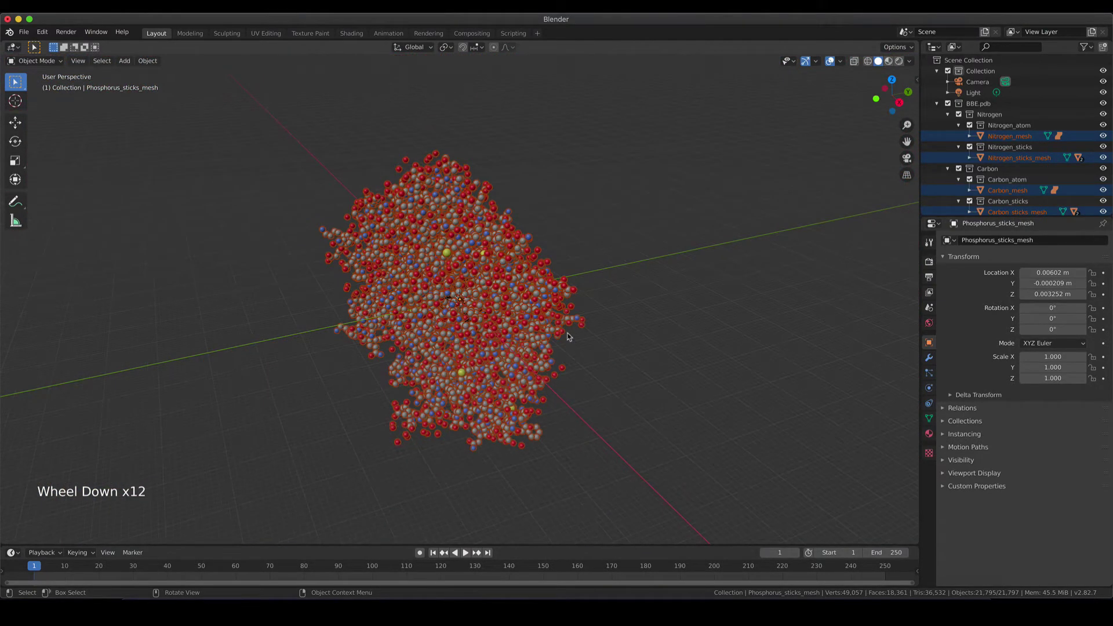
click(606, 349)
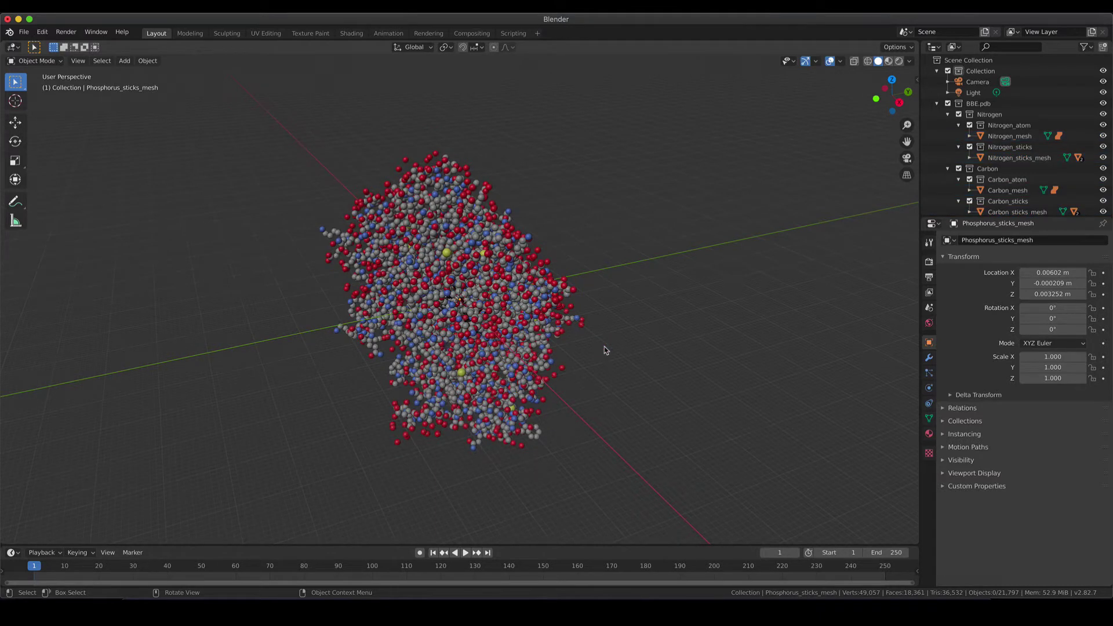
click(591, 359)
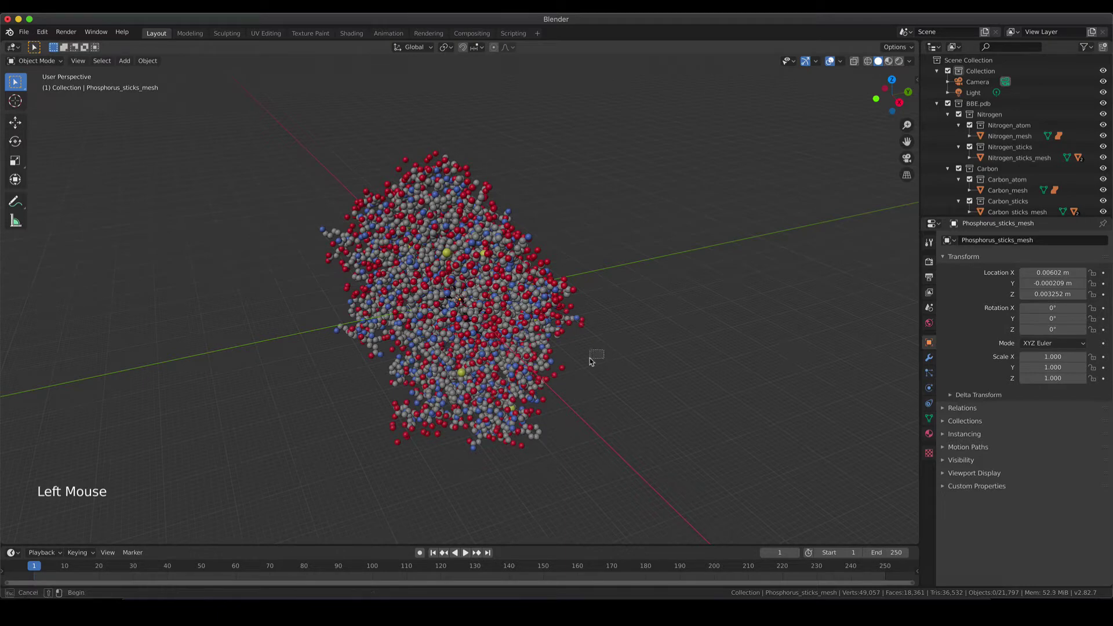
middle_drag(615, 353, 450, 336)
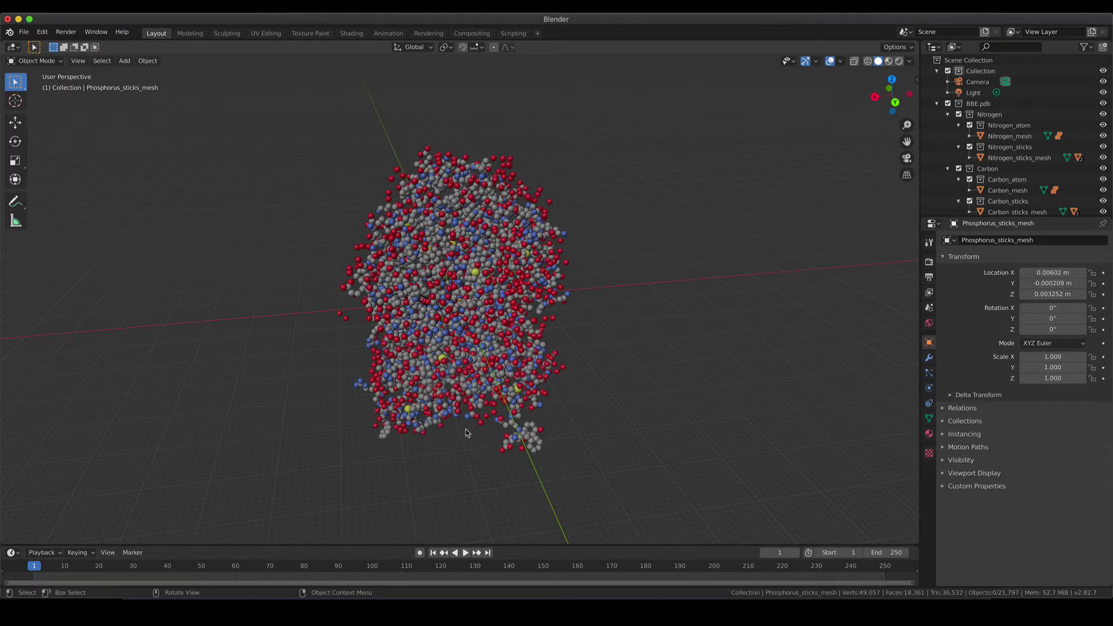
middle_drag(394, 367, 611, 286)
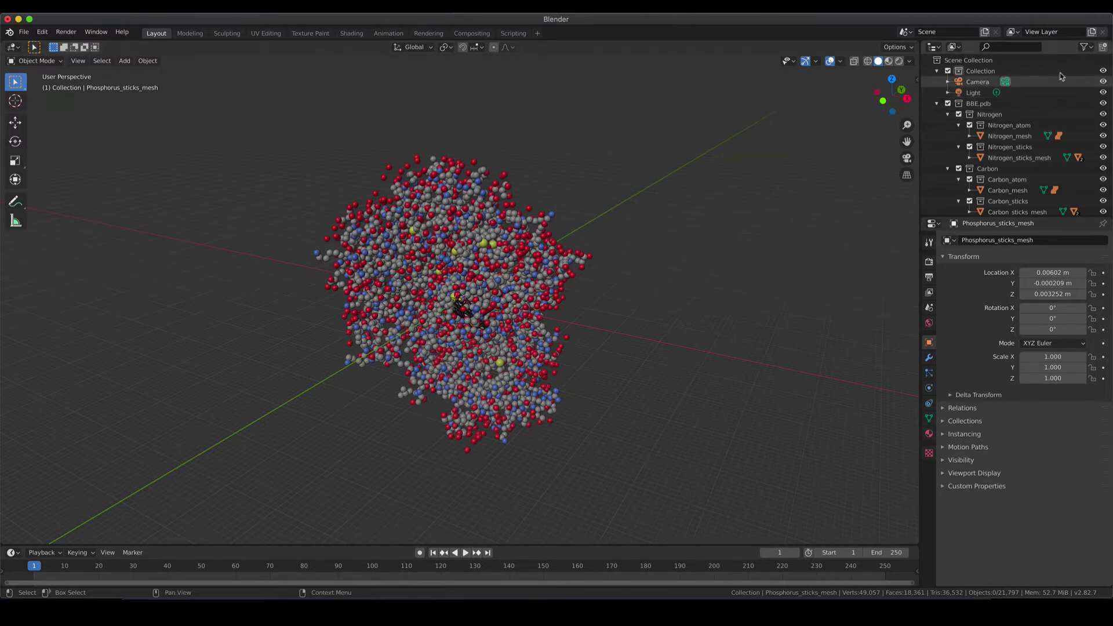
- Make the light and camera unselectable with Outliner filter toggles, then enlarge the Outliner
click(1093, 51)
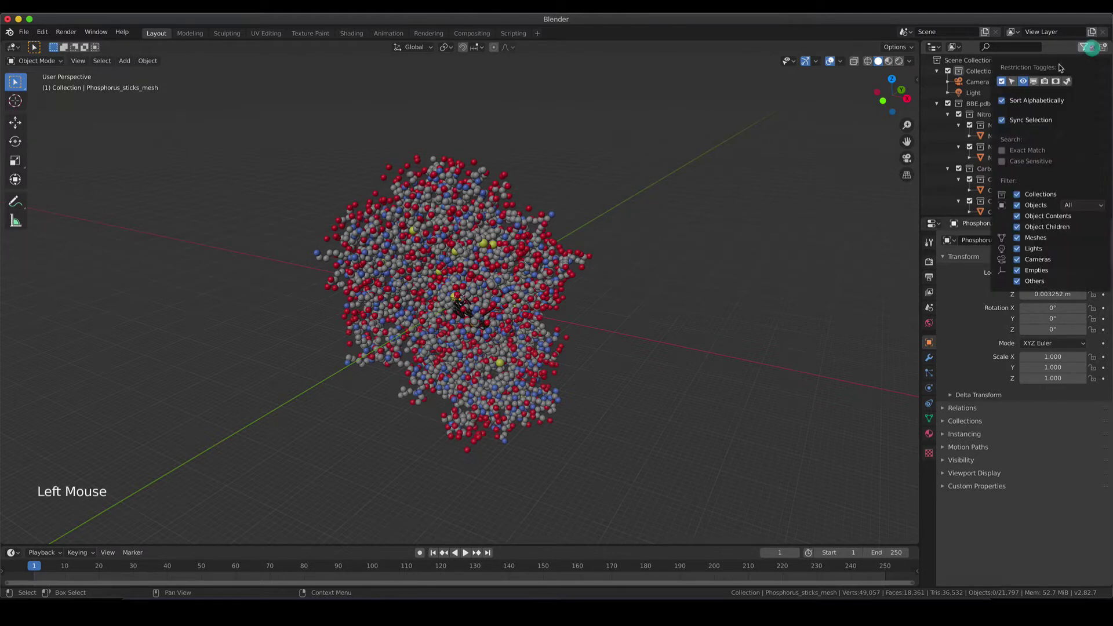
click(1012, 81)
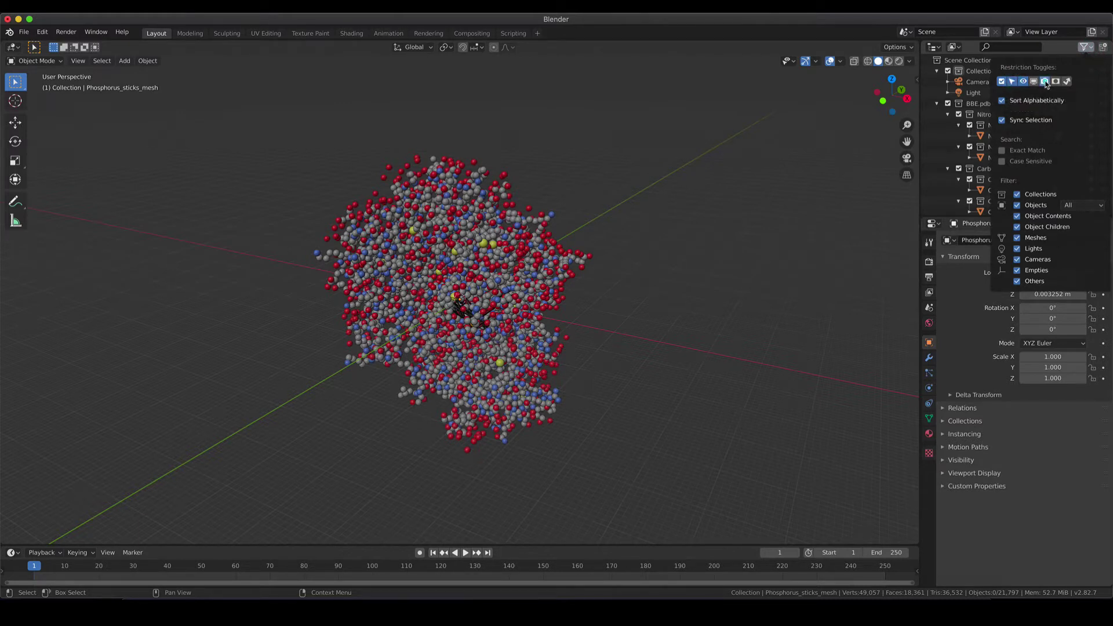
click(1045, 82)
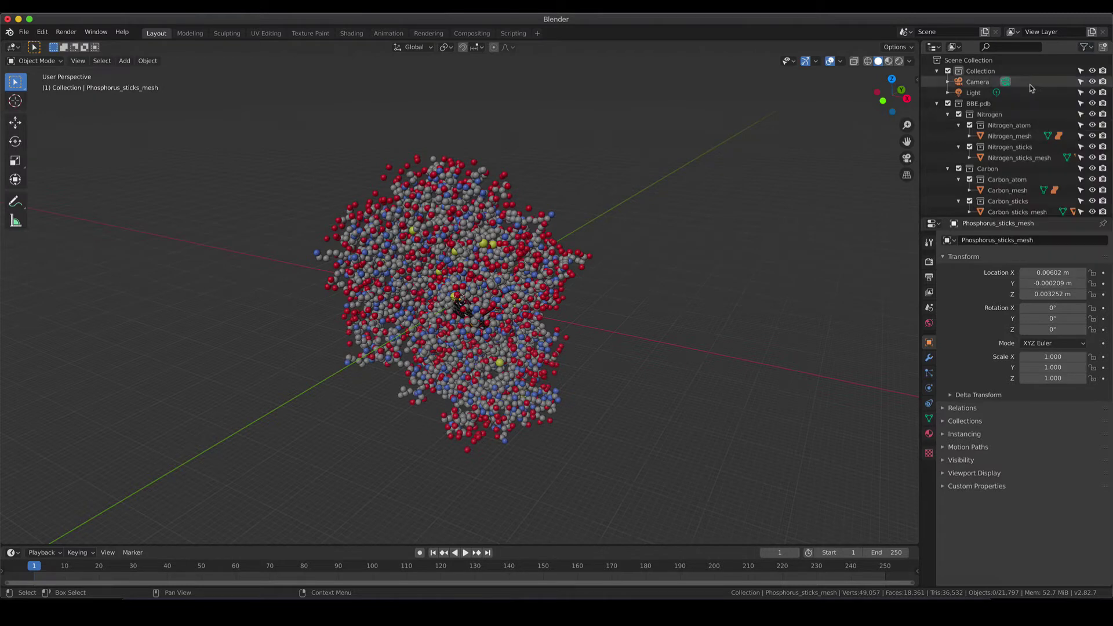
click(1081, 94)
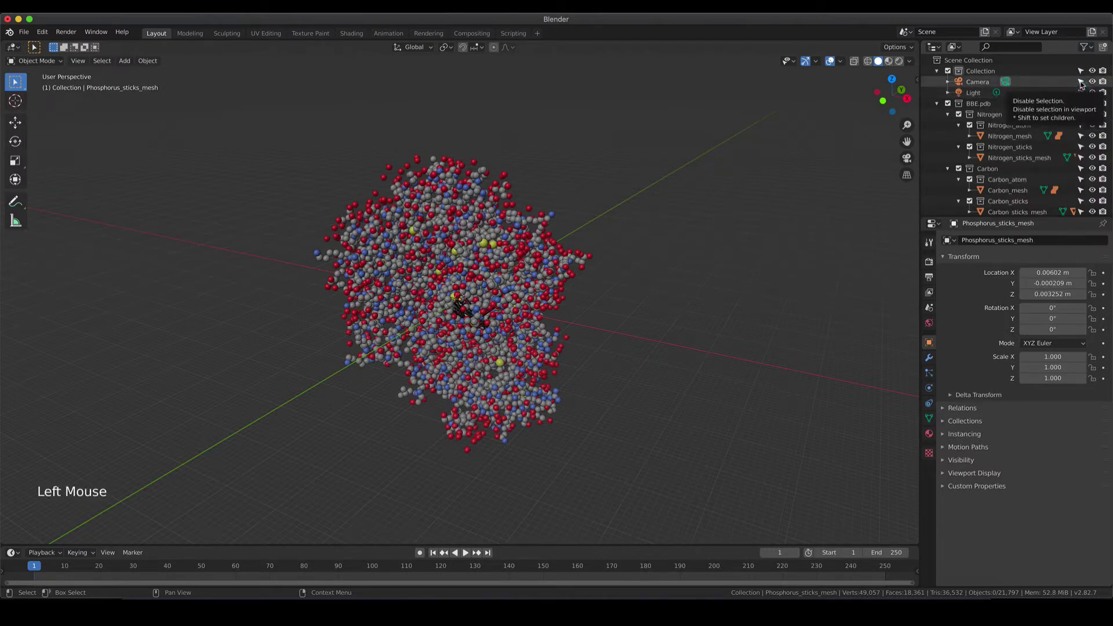
click(1081, 82)
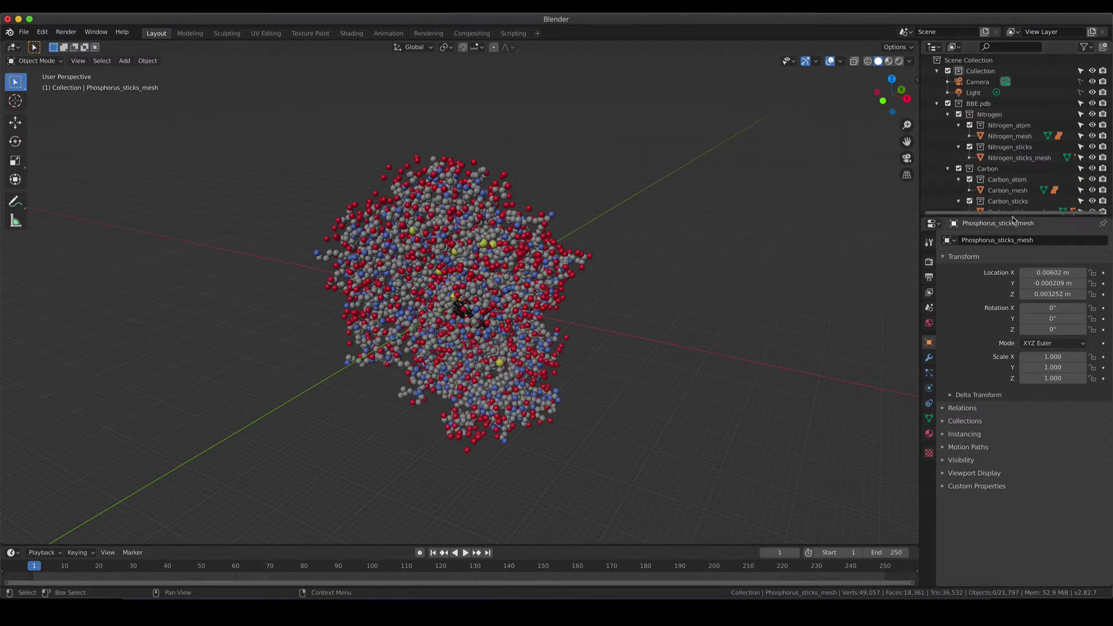
drag(1013, 218, 1024, 433)
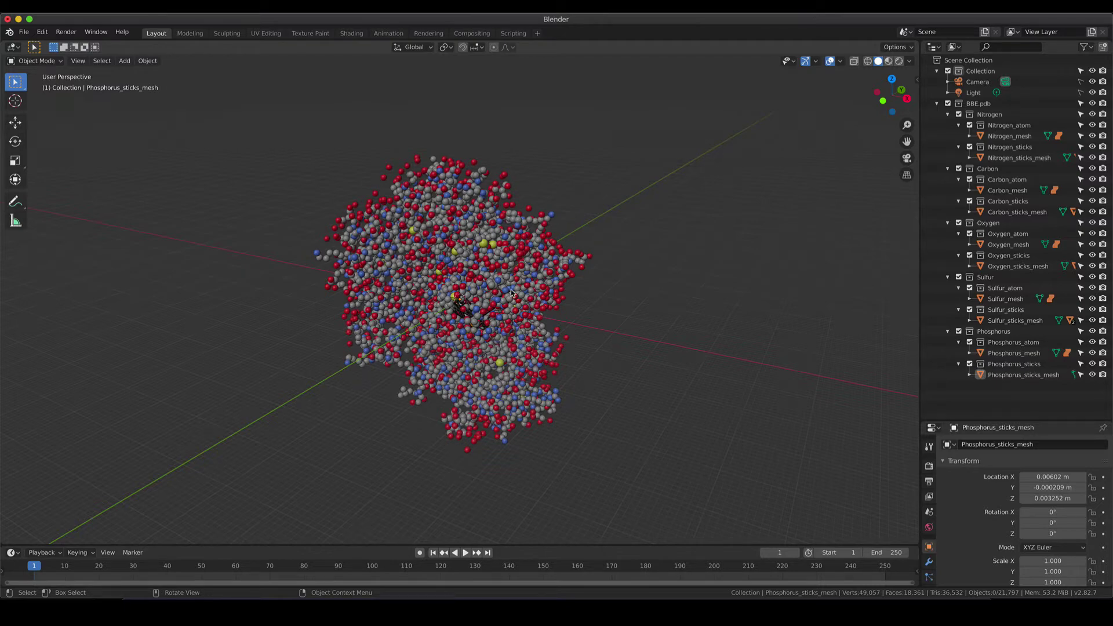
- Scale all molecule objects down twice to fit the camera view, then deselect them
key(a)
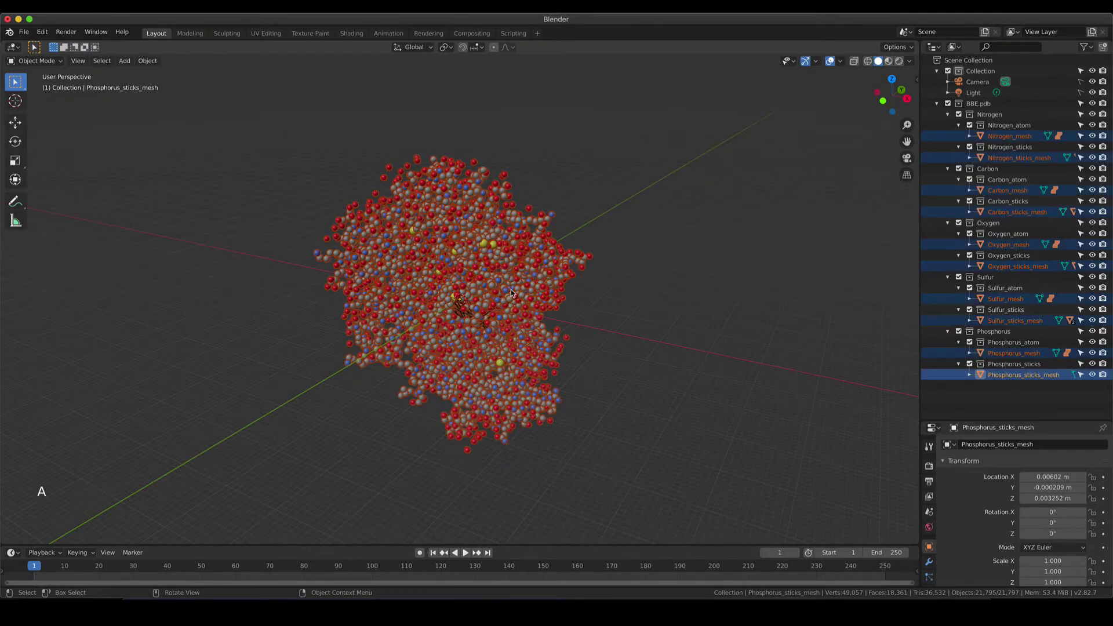
key(s)
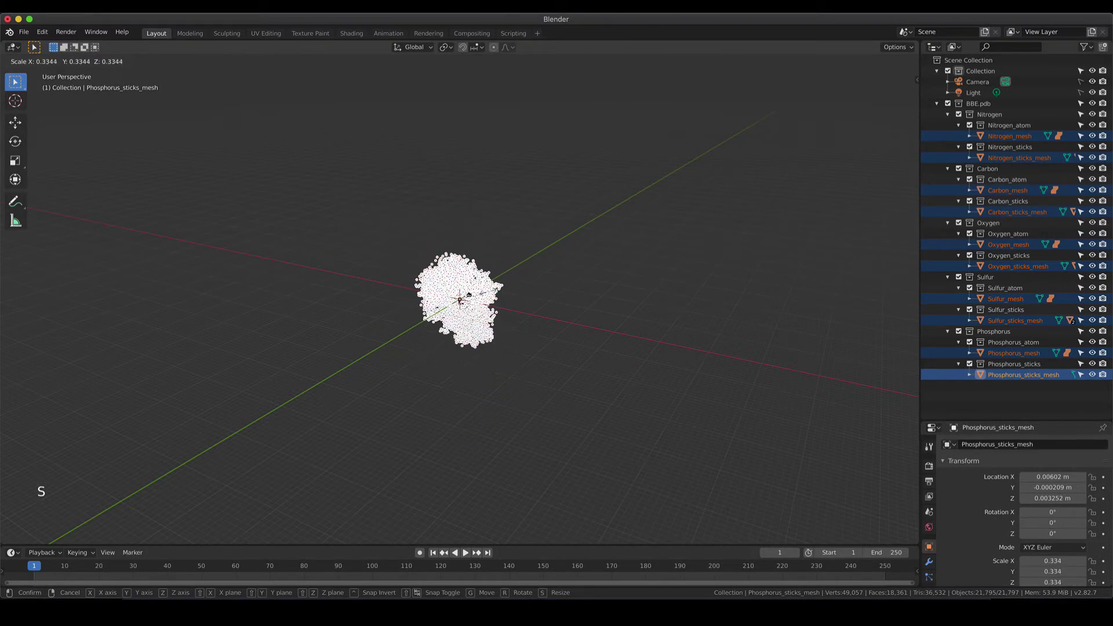
click(476, 298)
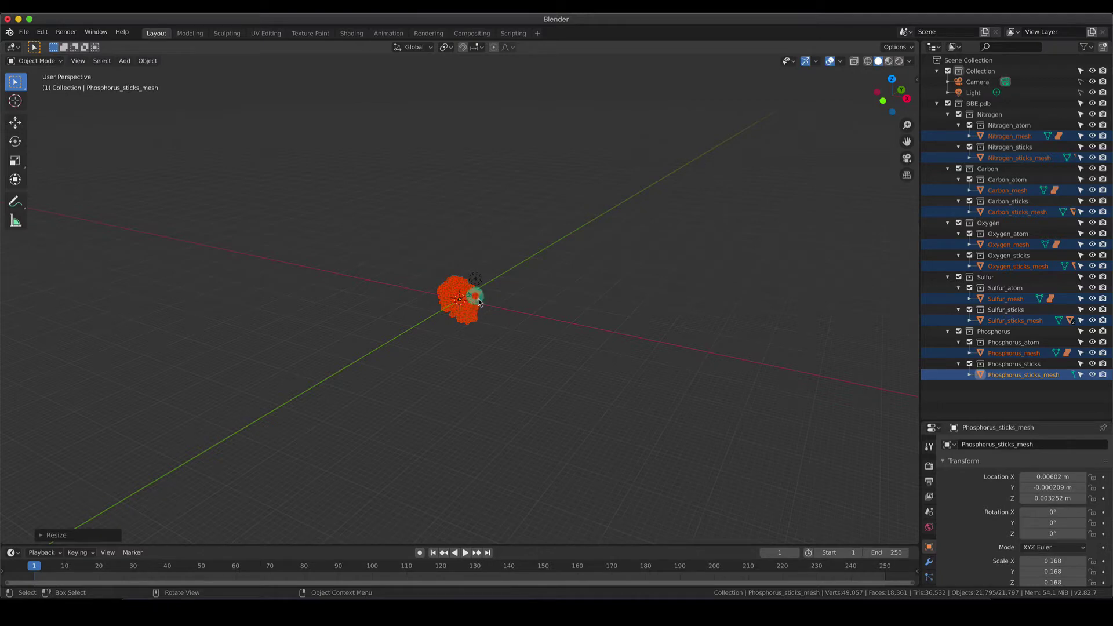
scroll(479, 302, up, 9)
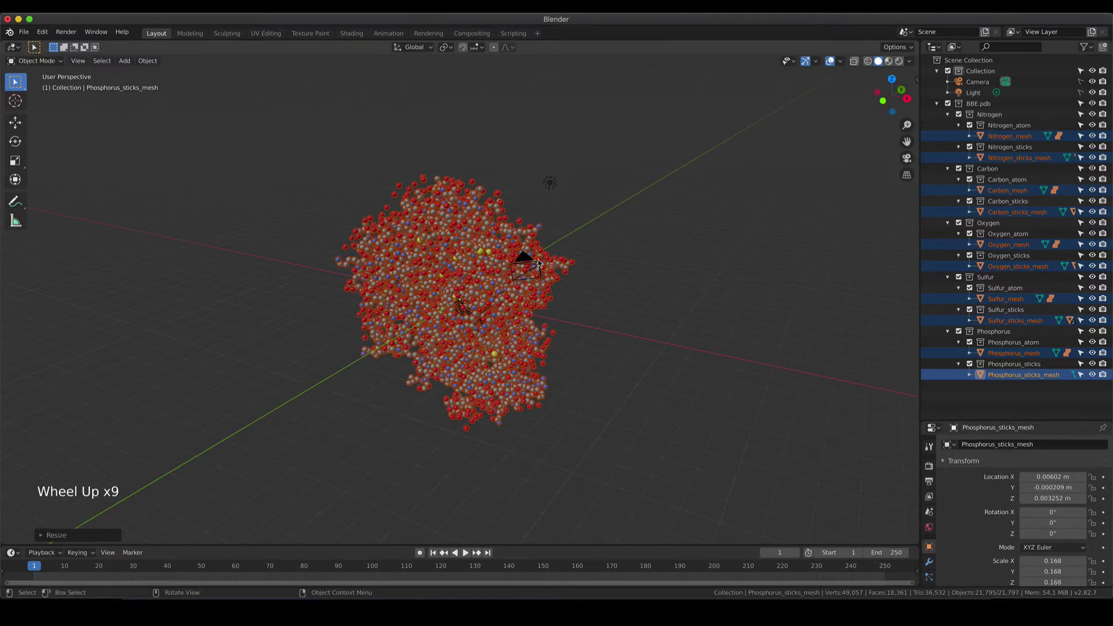
key(KP_0)
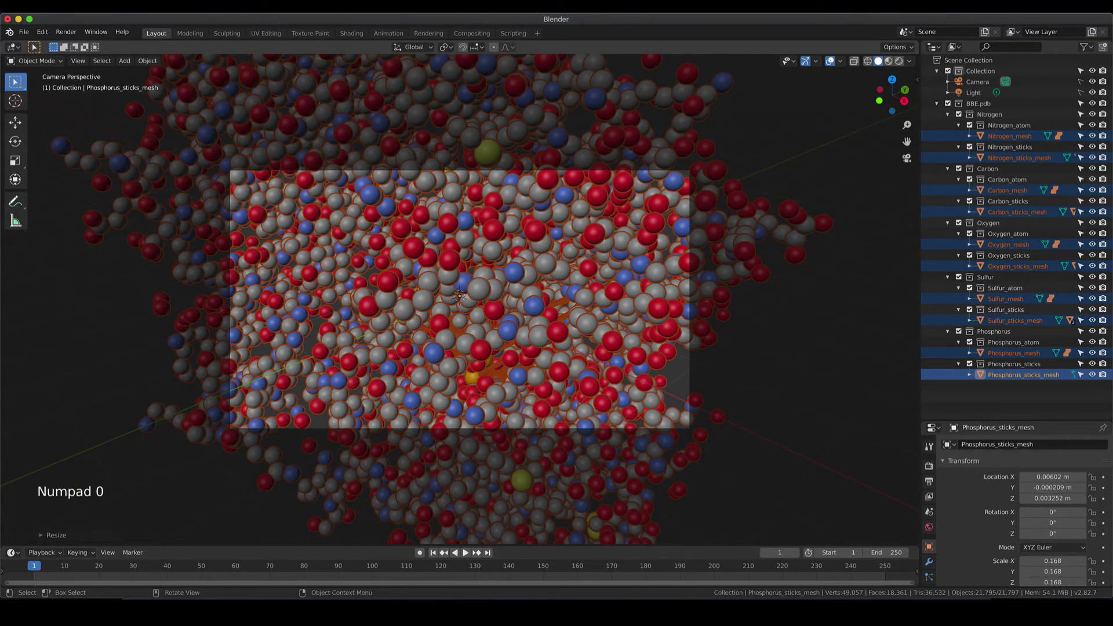
key(s)
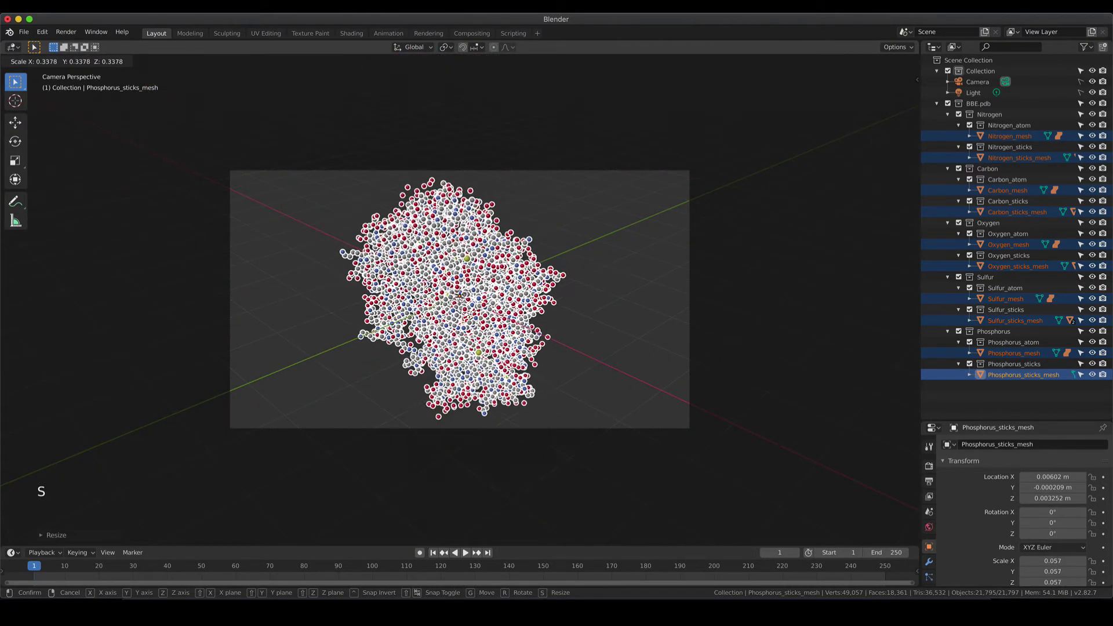
click(680, 277)
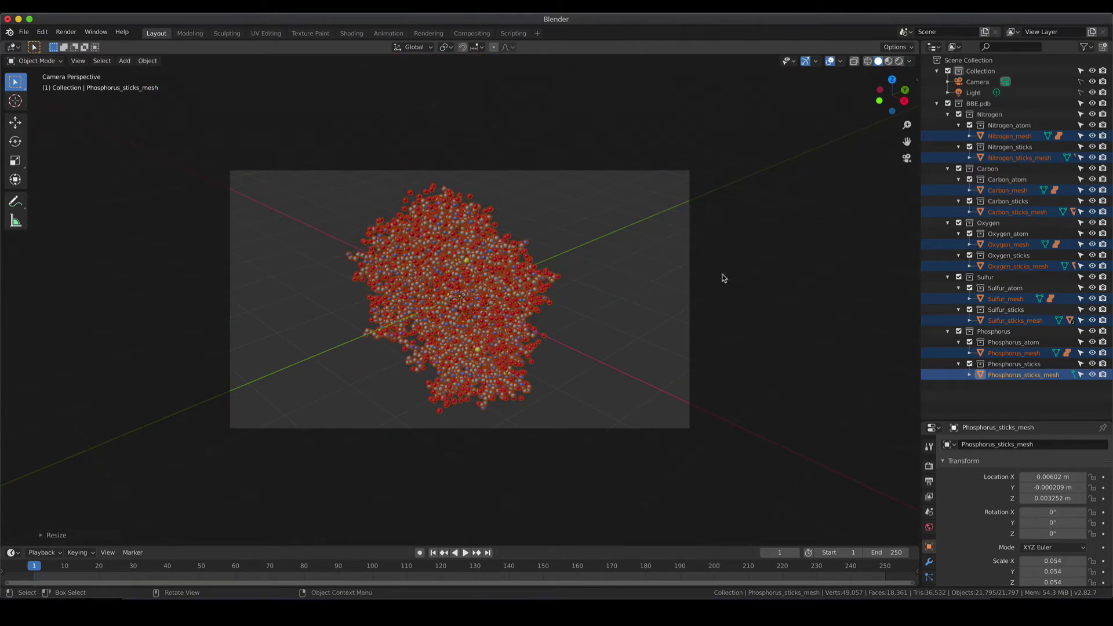
click(722, 274)
scroll(504, 326, up, 4)
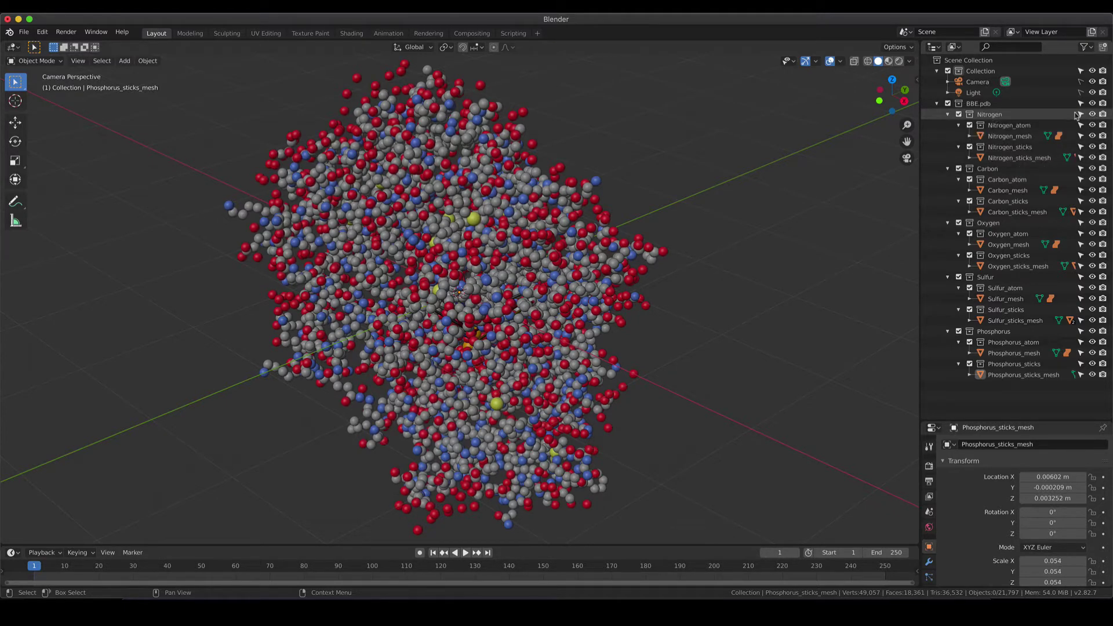
- Collapse the Nitrogen, Oxygen, Sulfur and Phosphorus collections and hide them in the viewport
click(1093, 115)
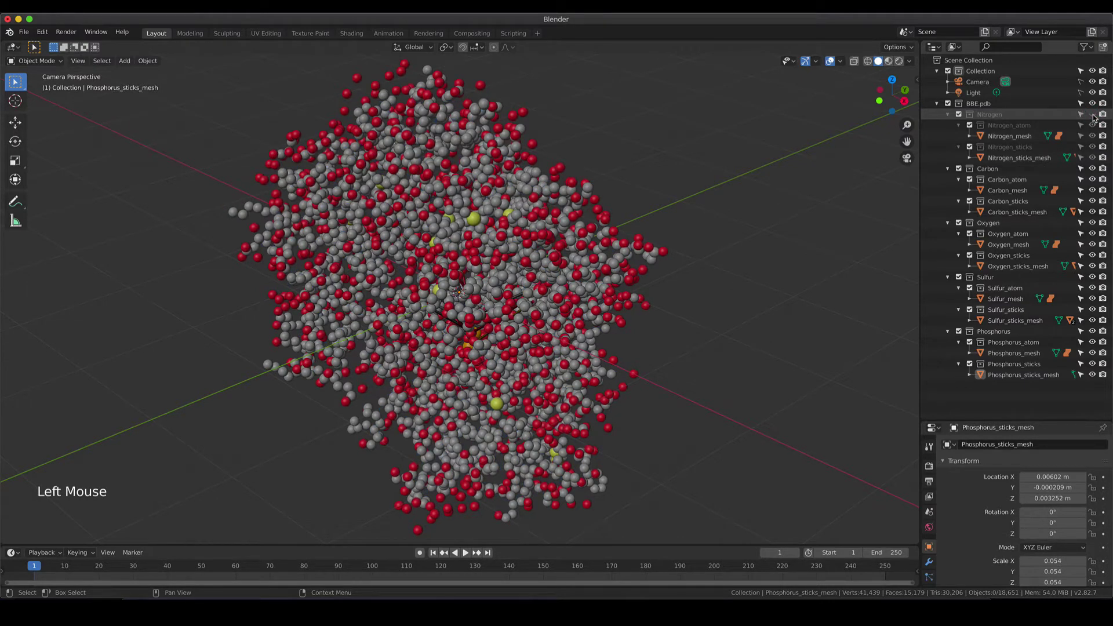
click(948, 115)
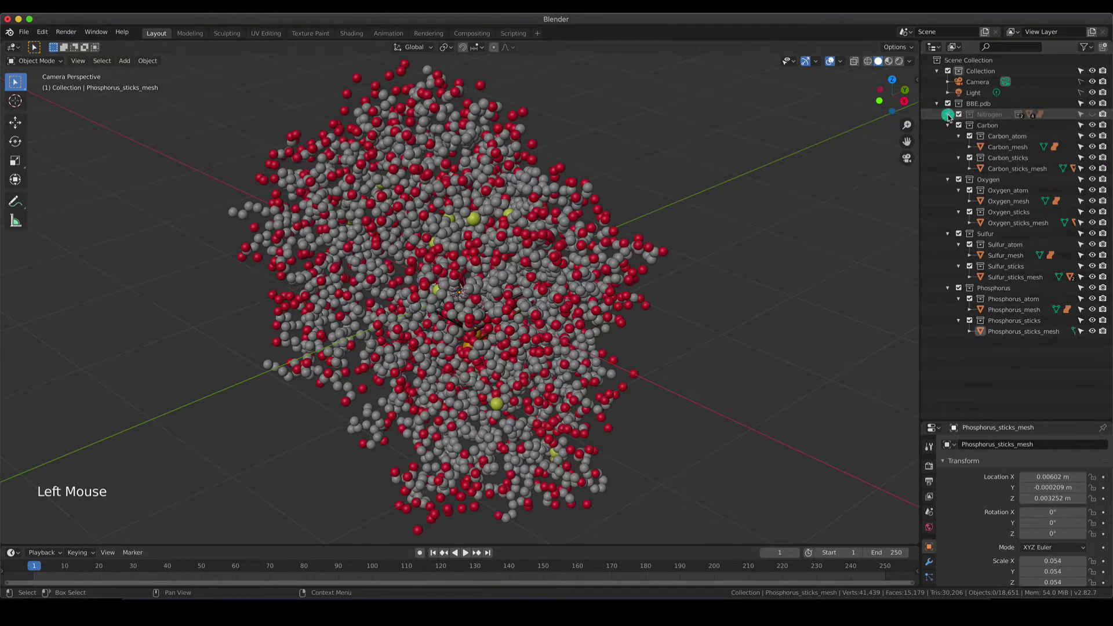
click(947, 234)
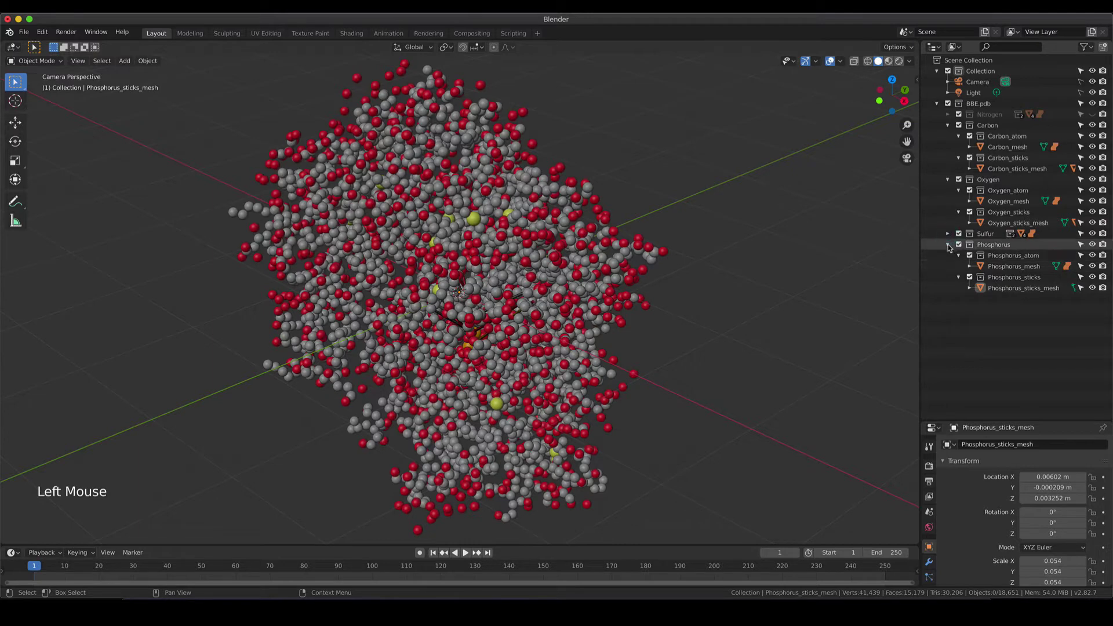
click(949, 245)
click(948, 180)
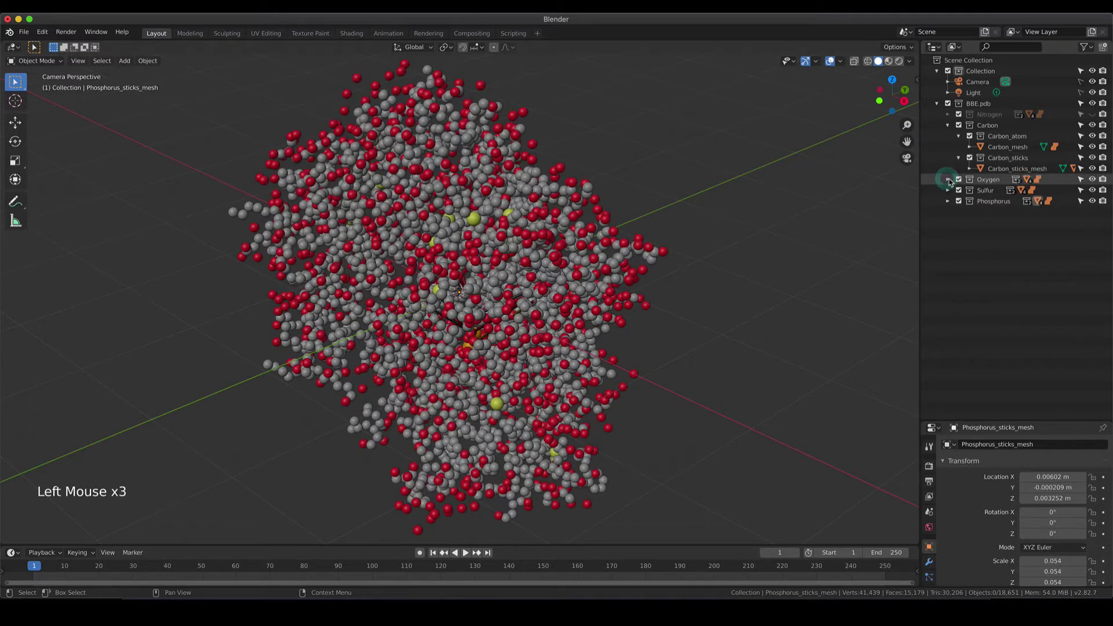
click(1092, 180)
click(1092, 190)
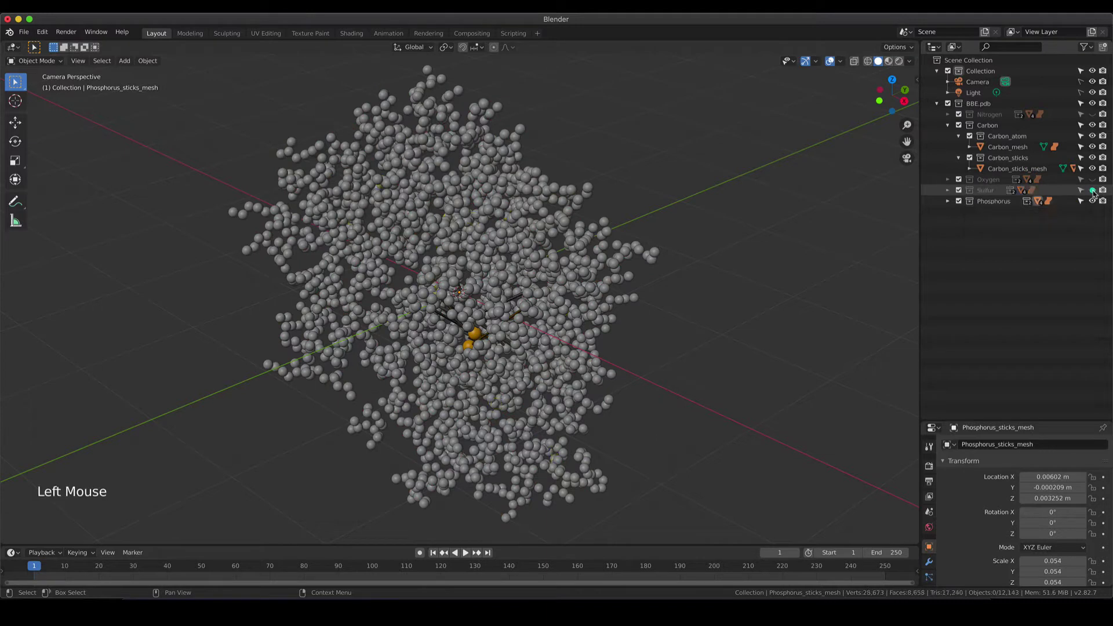
click(1091, 202)
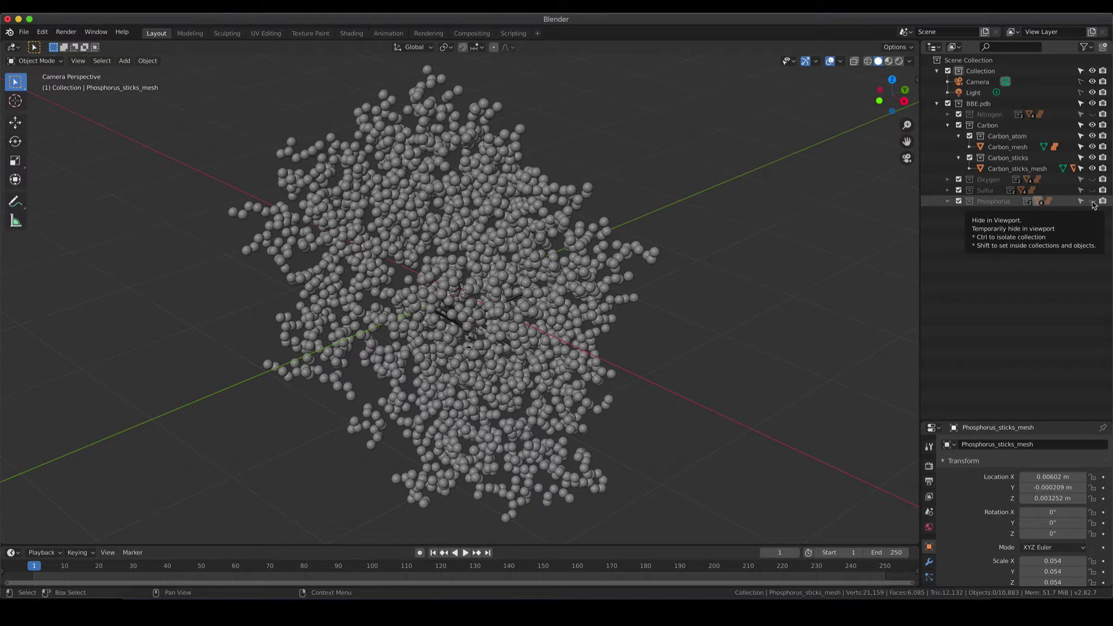
- Disable rendering for the Oxygen, Sulfur, Phosphorus and Nitrogen collections
click(1102, 180)
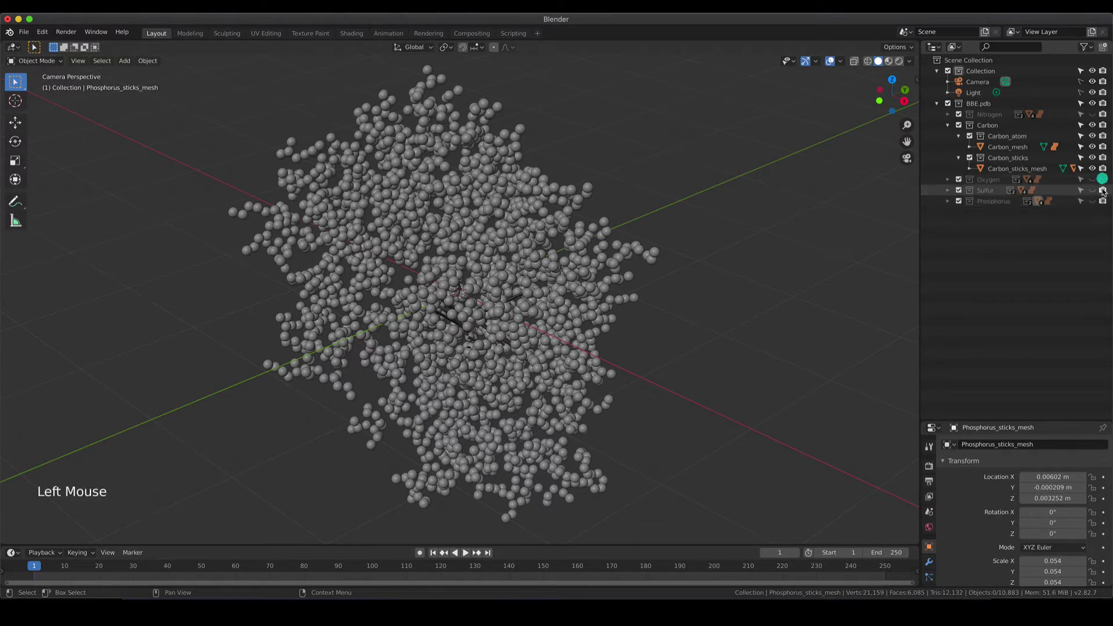
click(1102, 189)
click(1102, 201)
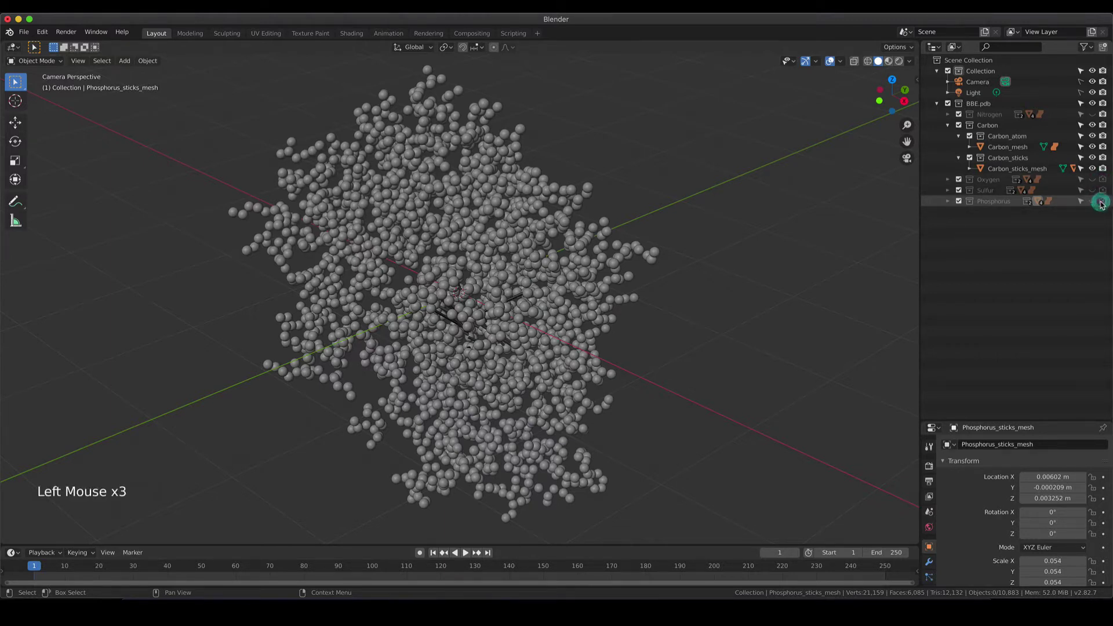
click(1102, 115)
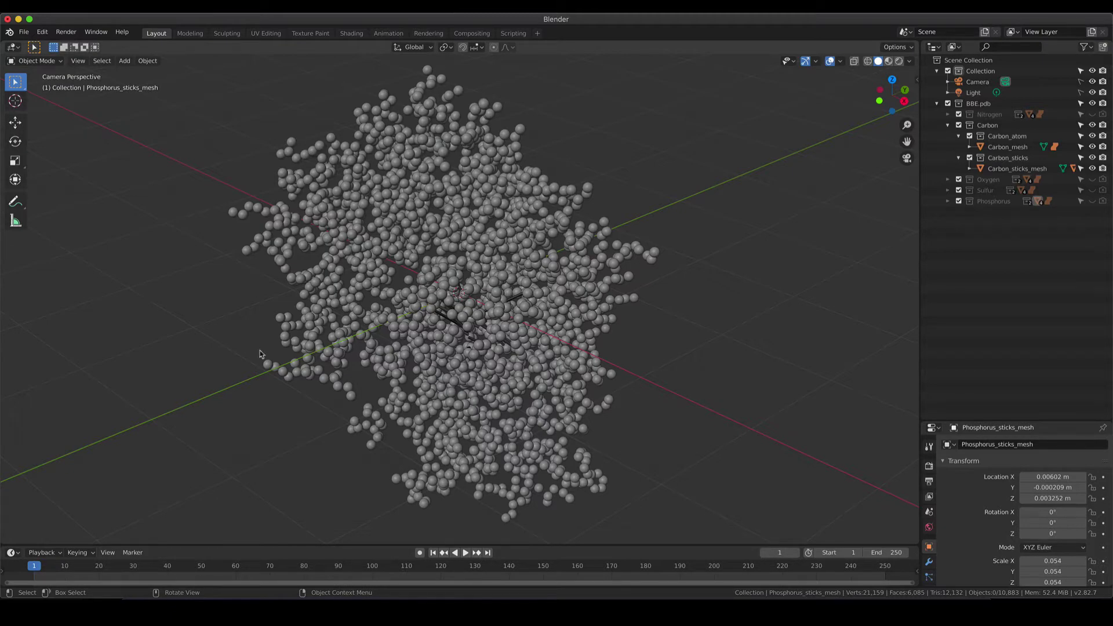
scroll(485, 342, up, 1)
scroll(485, 343, up, 4)
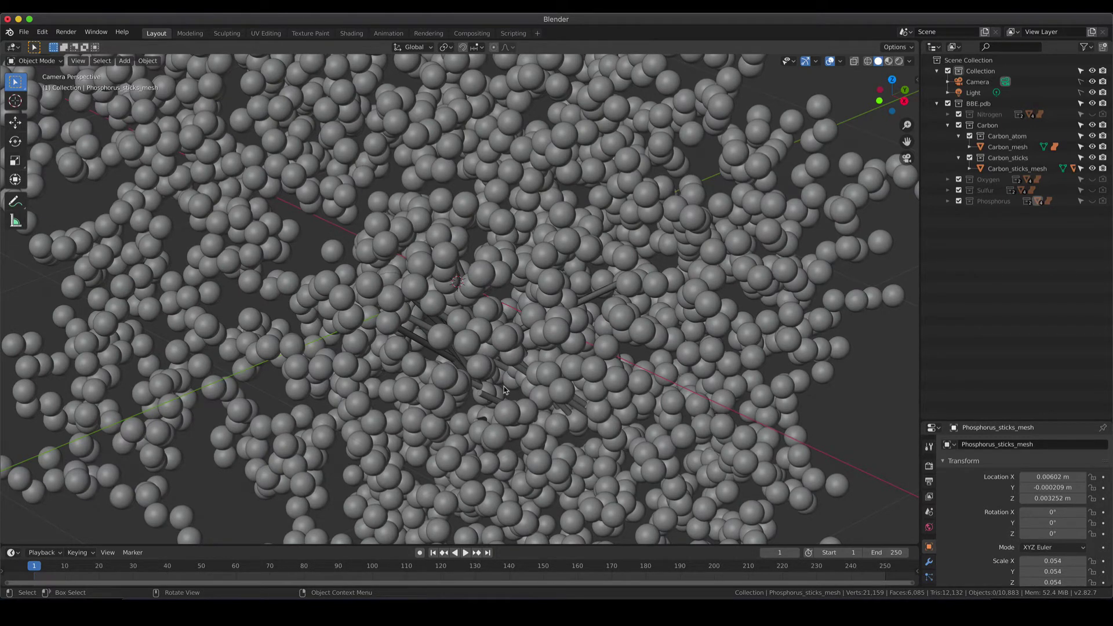
scroll(503, 386, down, 7)
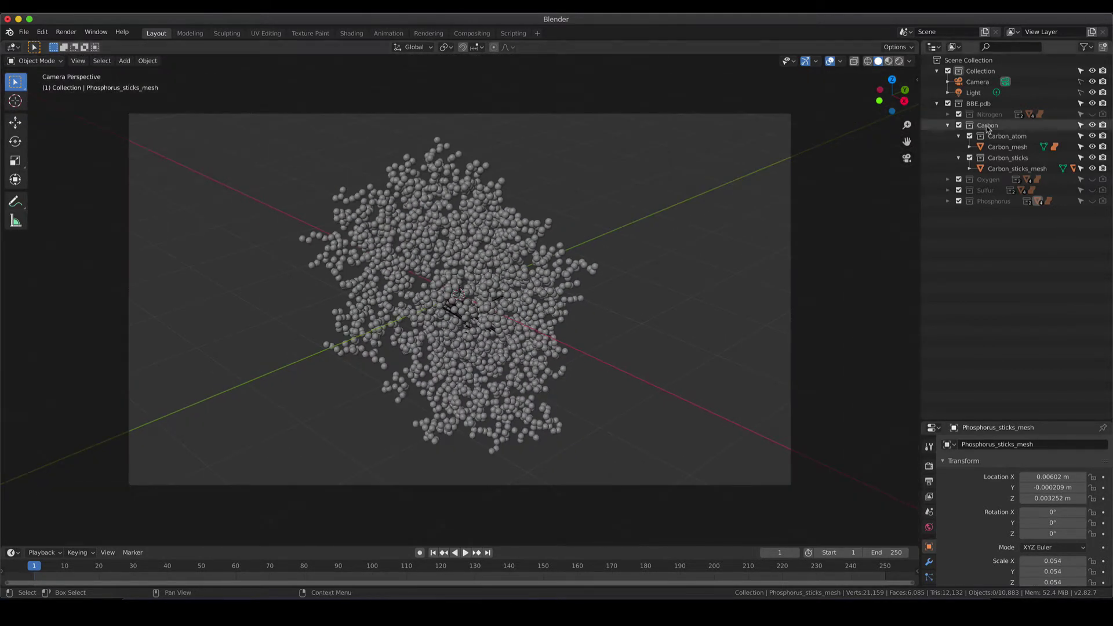
- Select the carbon atoms object and expand Atomic Blender Utilities in the sidebar's Create tab
click(455, 265)
click(455, 265)
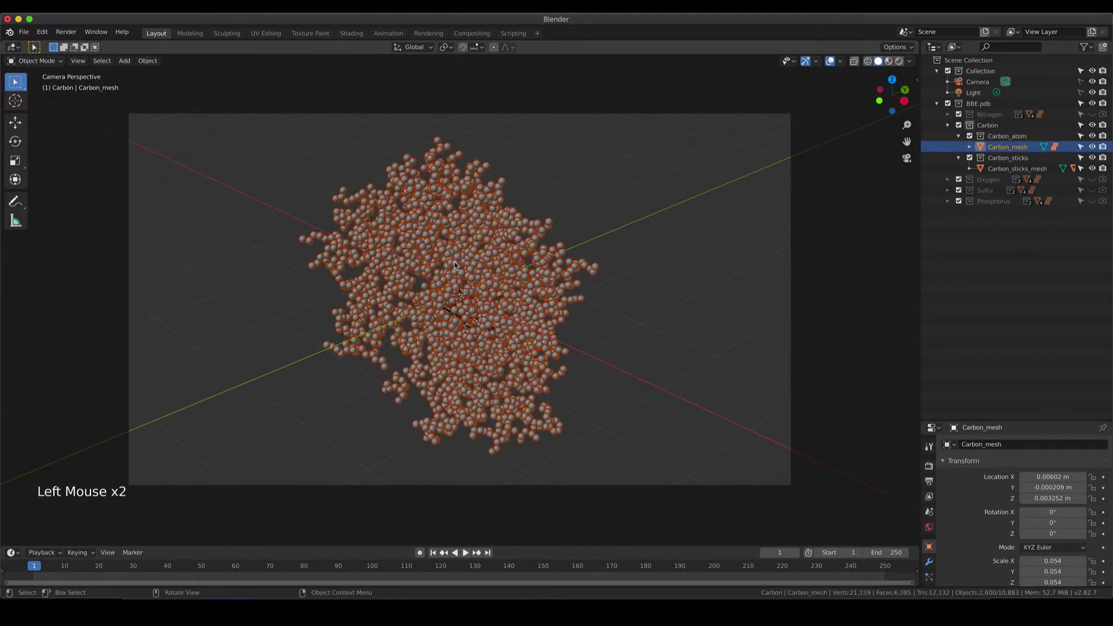
click(917, 80)
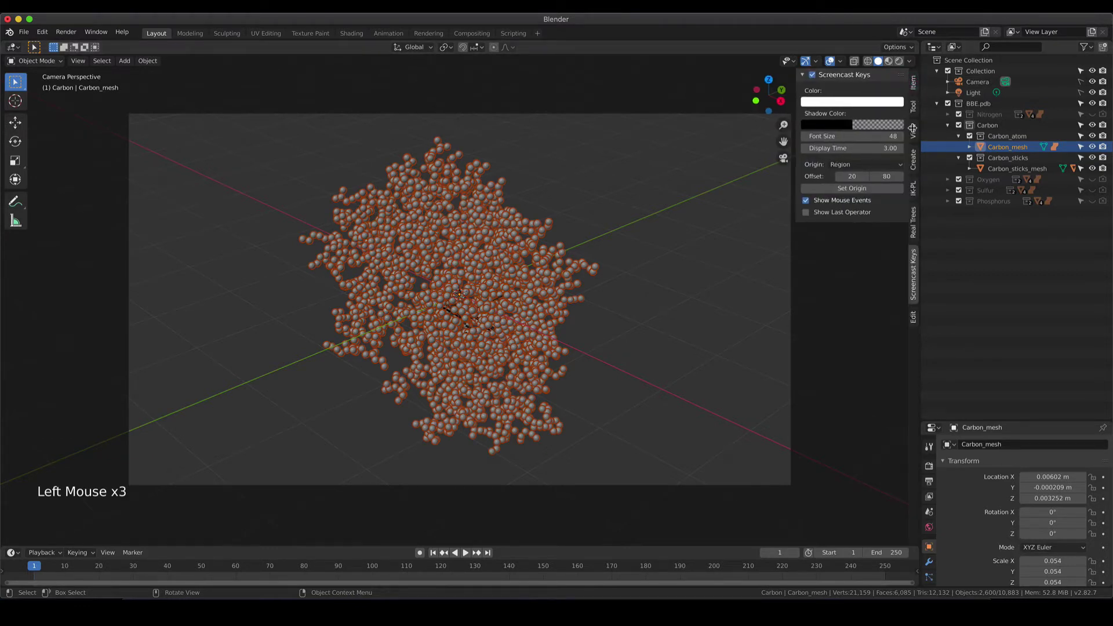
click(914, 167)
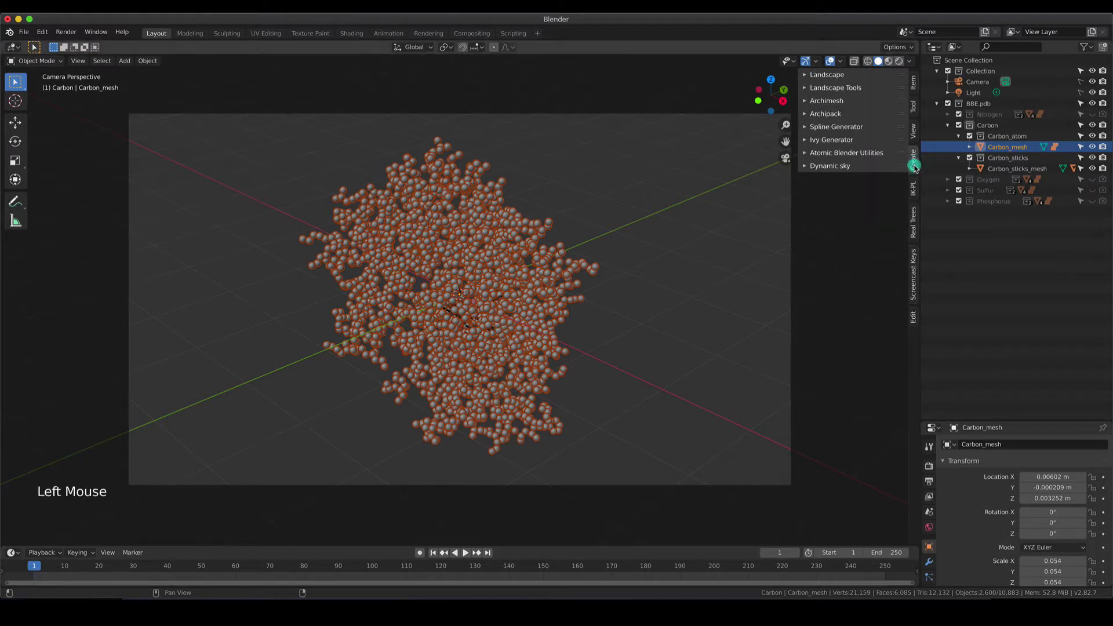
click(805, 154)
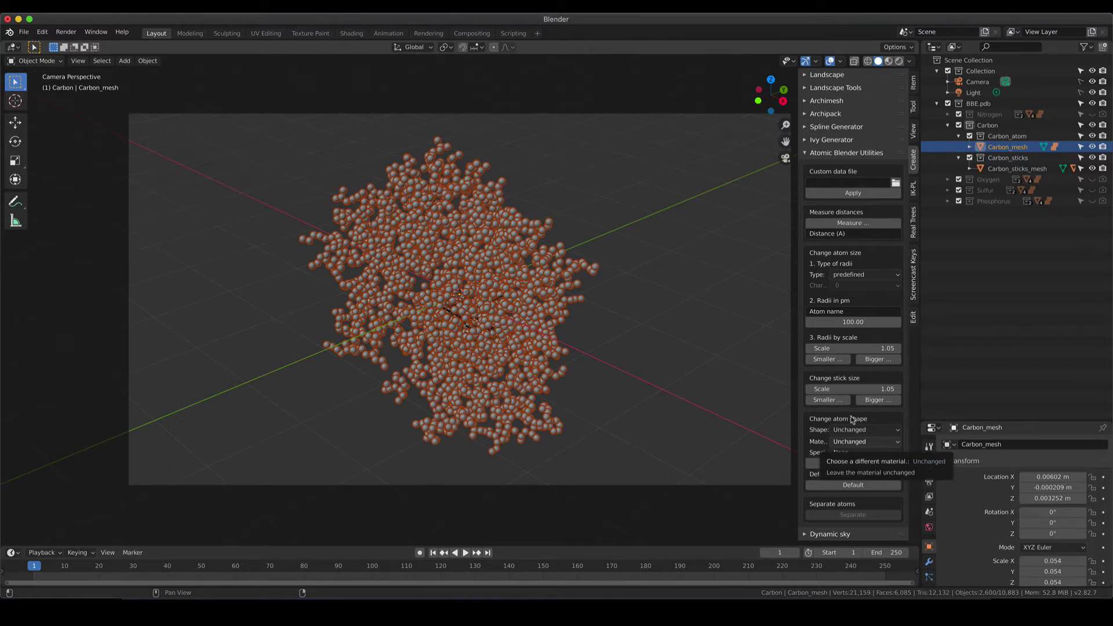
- Enlarge the carbon atoms six times with Radii by scale 'Bigger'
click(883, 361)
click(885, 362)
click(885, 361)
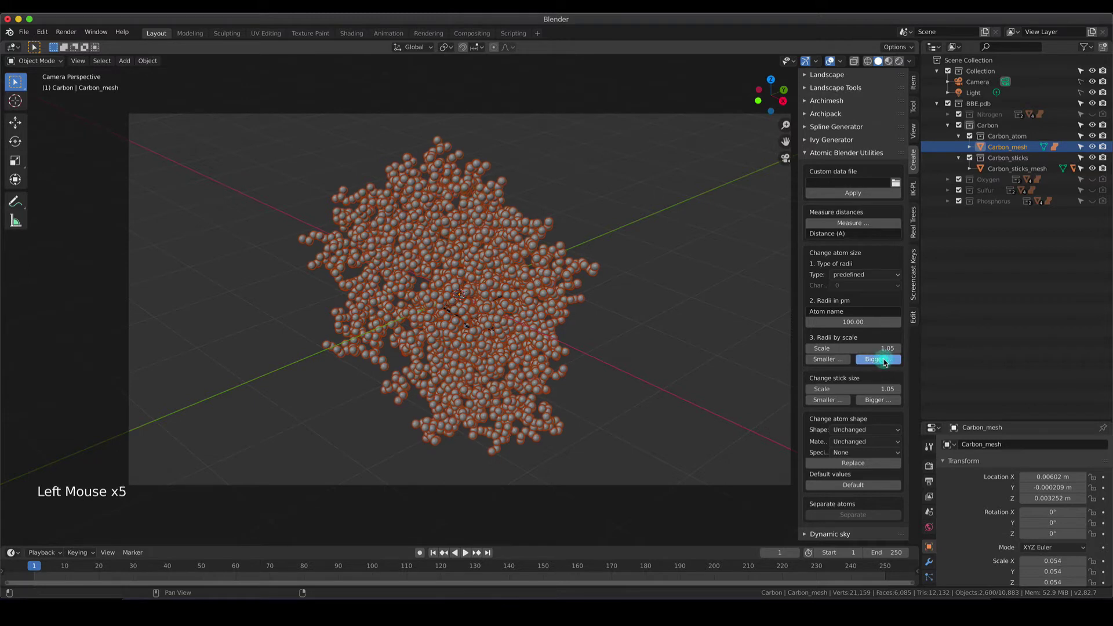
click(884, 362)
click(884, 361)
click(884, 361)
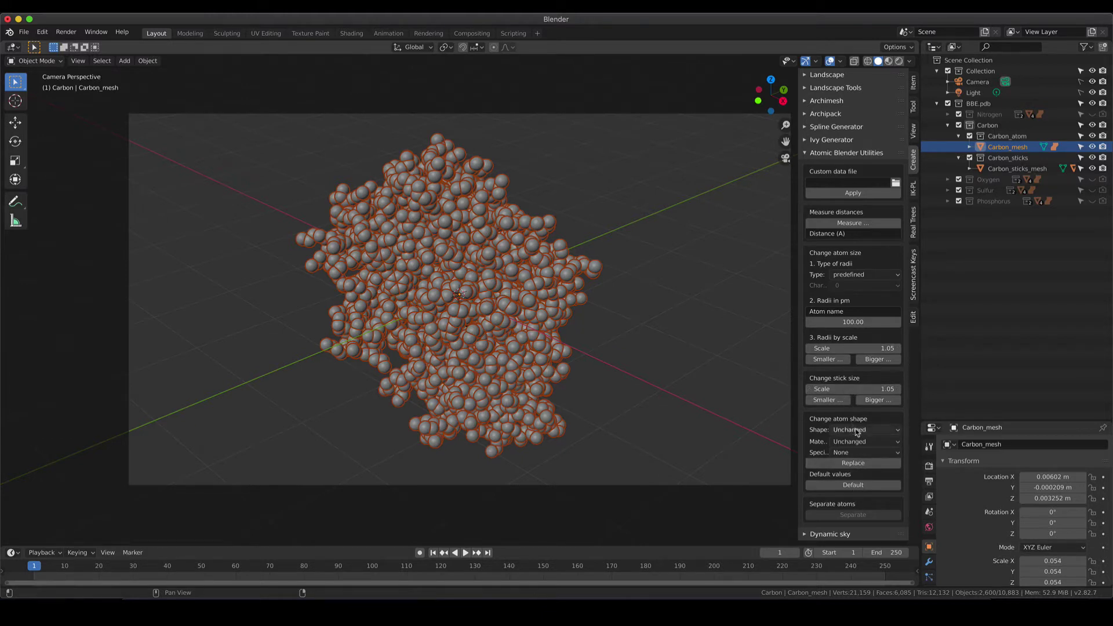
- Replace the carbon atoms with Icosphere 3 shapes
drag(800, 388, 710, 391)
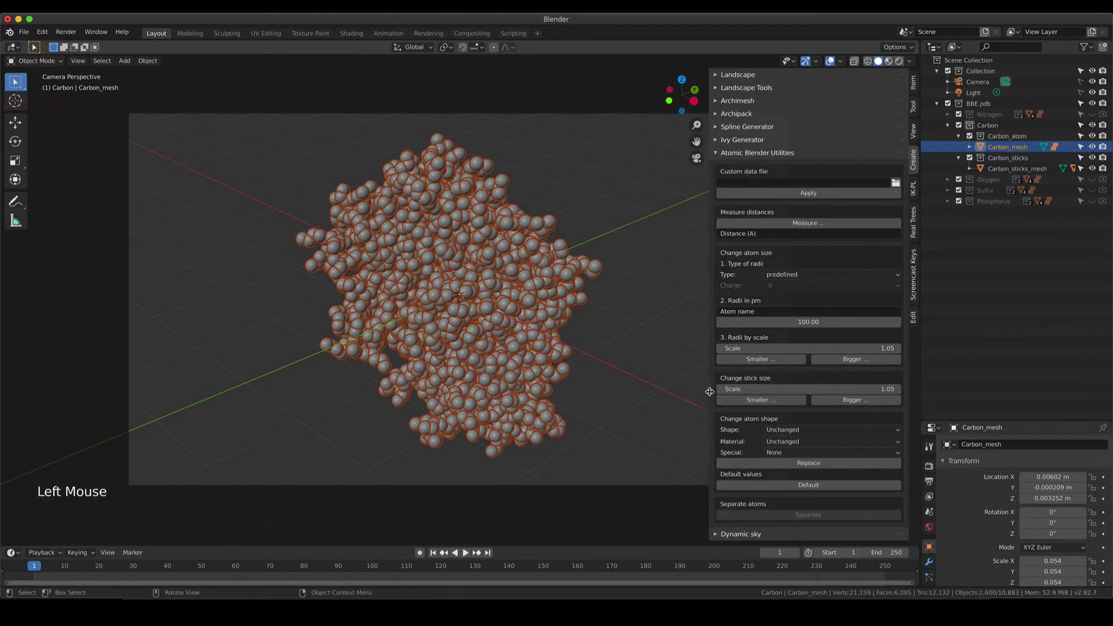
click(805, 429)
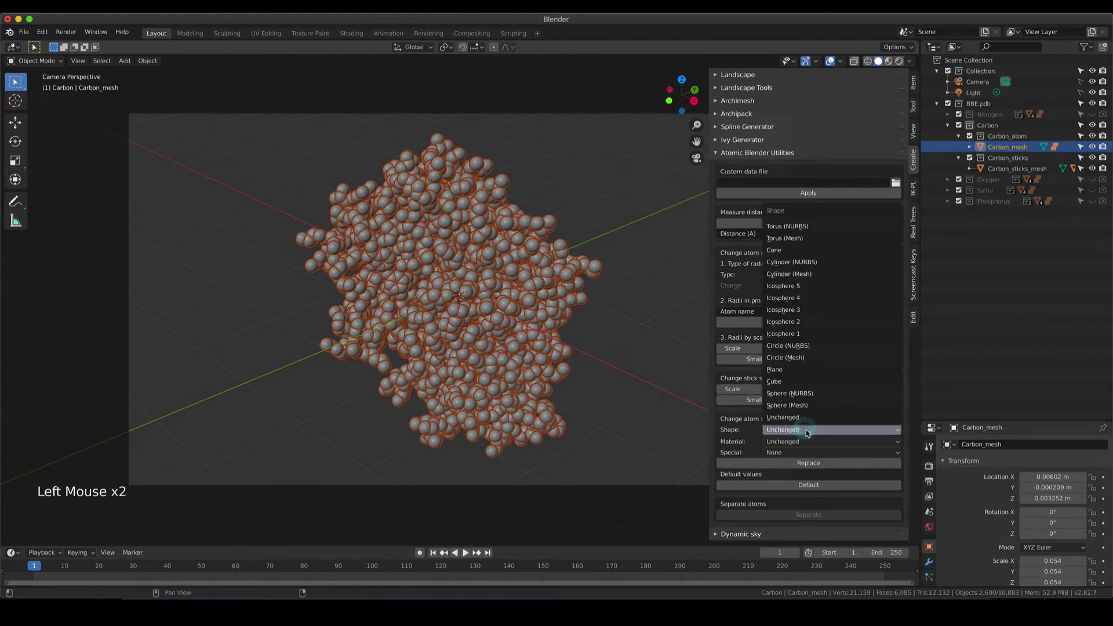
click(810, 310)
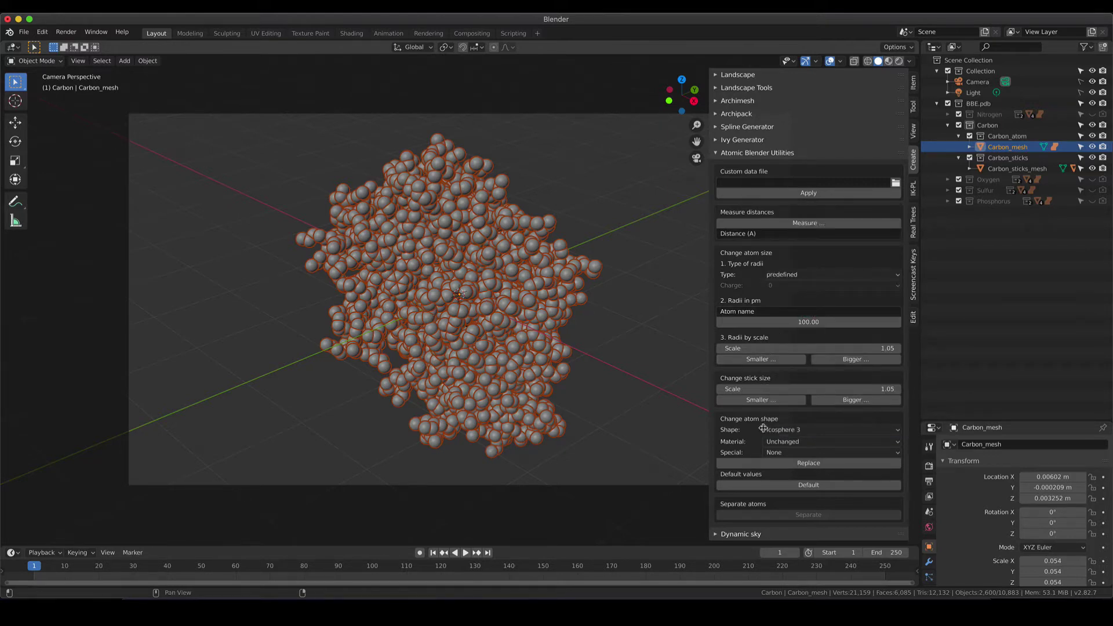
click(779, 463)
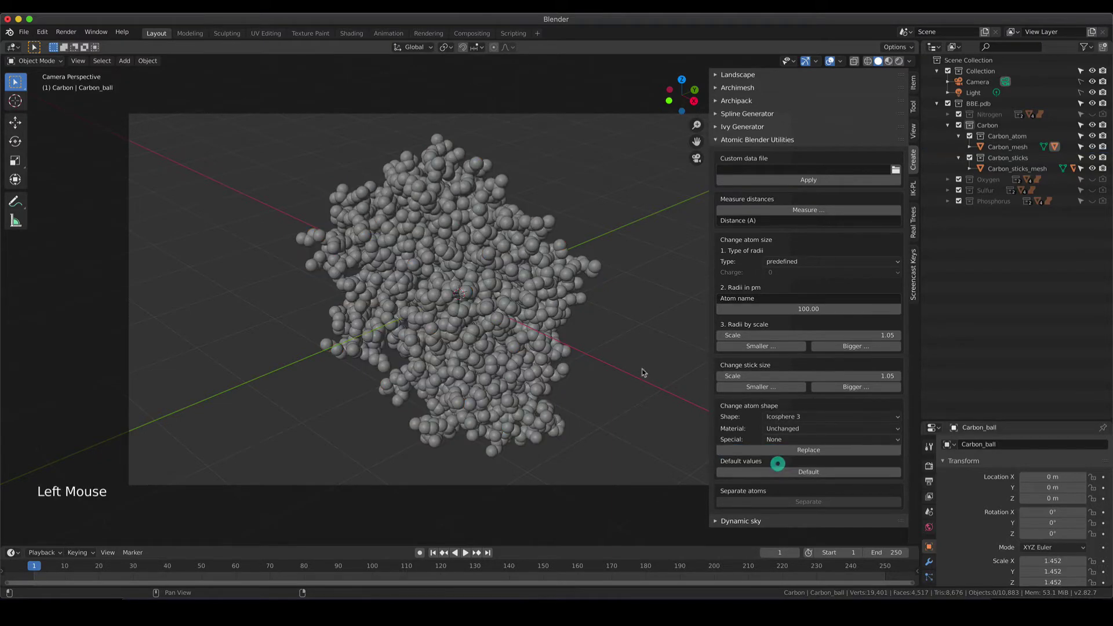
- Replace the carbon atoms with Icosphere 2 shapes
scroll(481, 285, up, 9)
scroll(496, 283, up, 1)
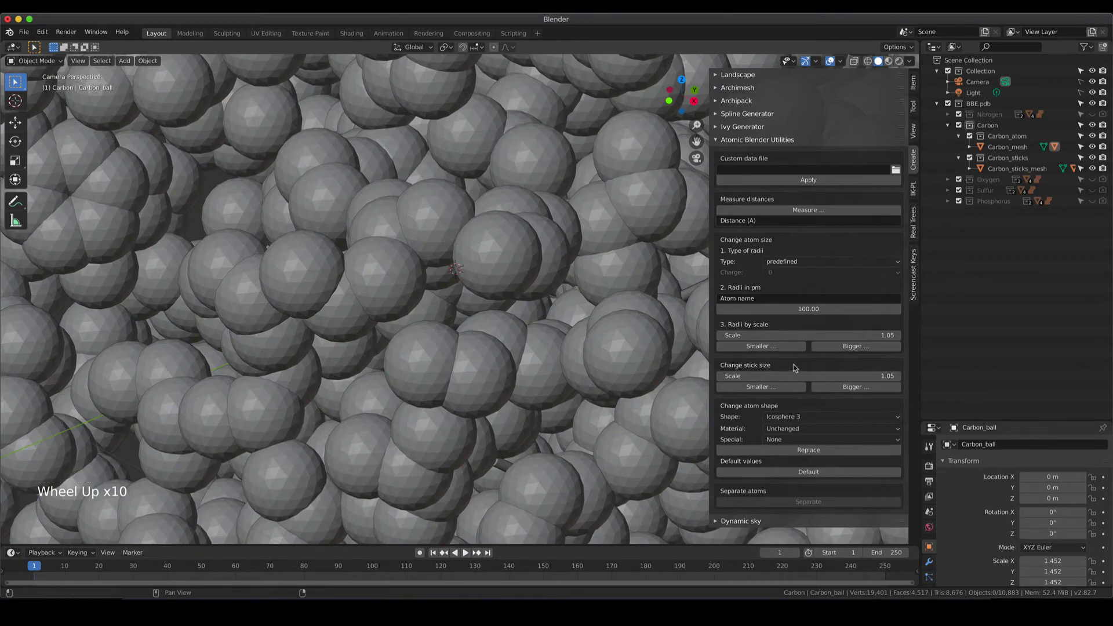
click(801, 417)
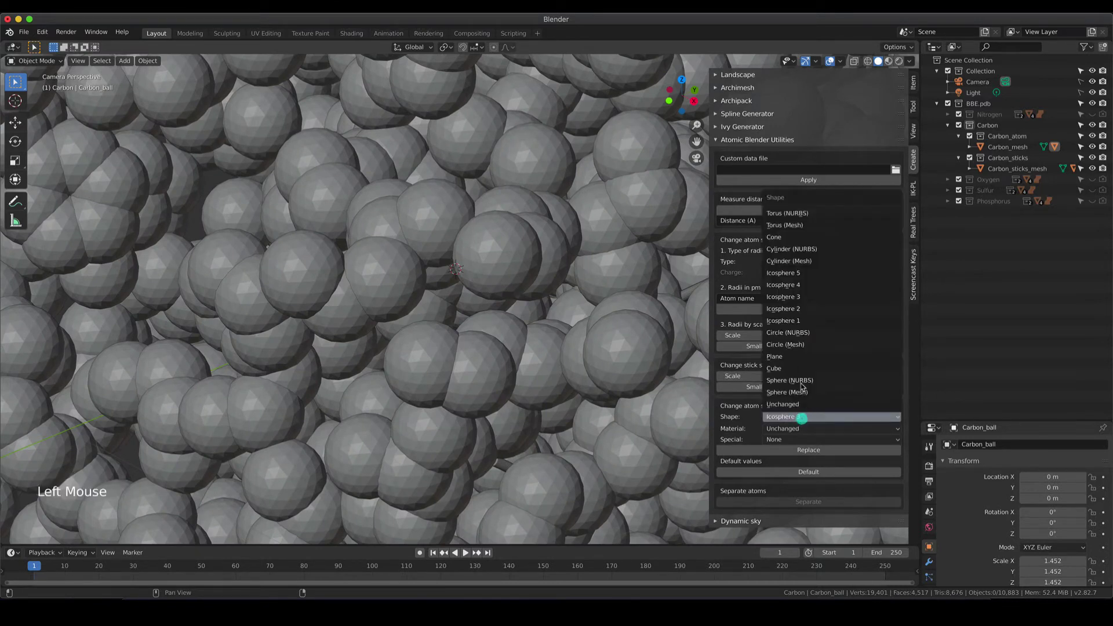
click(802, 309)
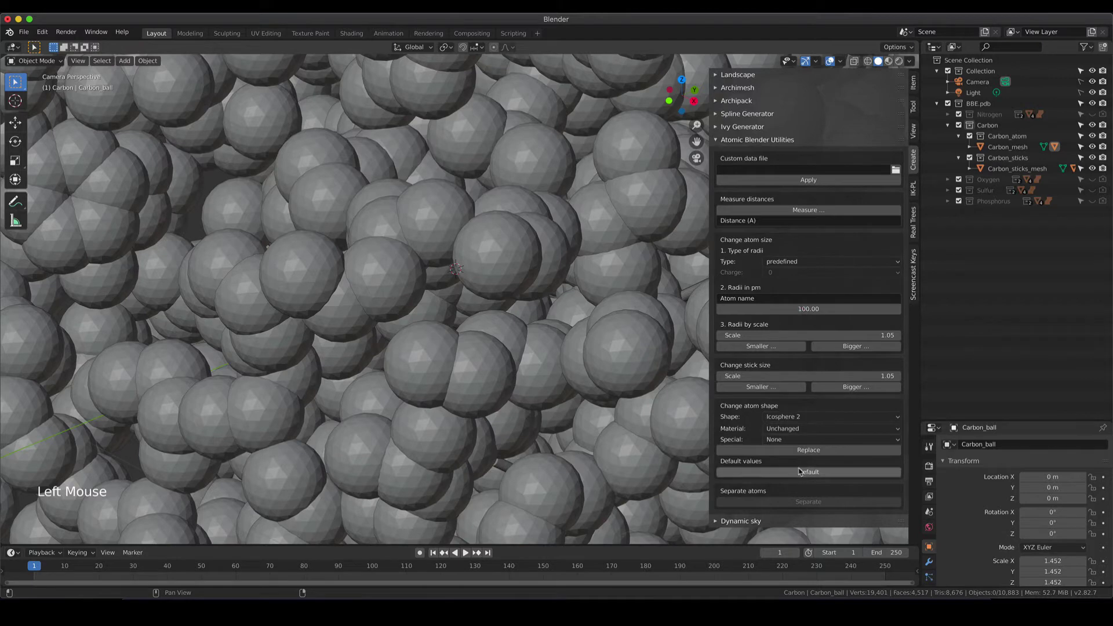
click(794, 456)
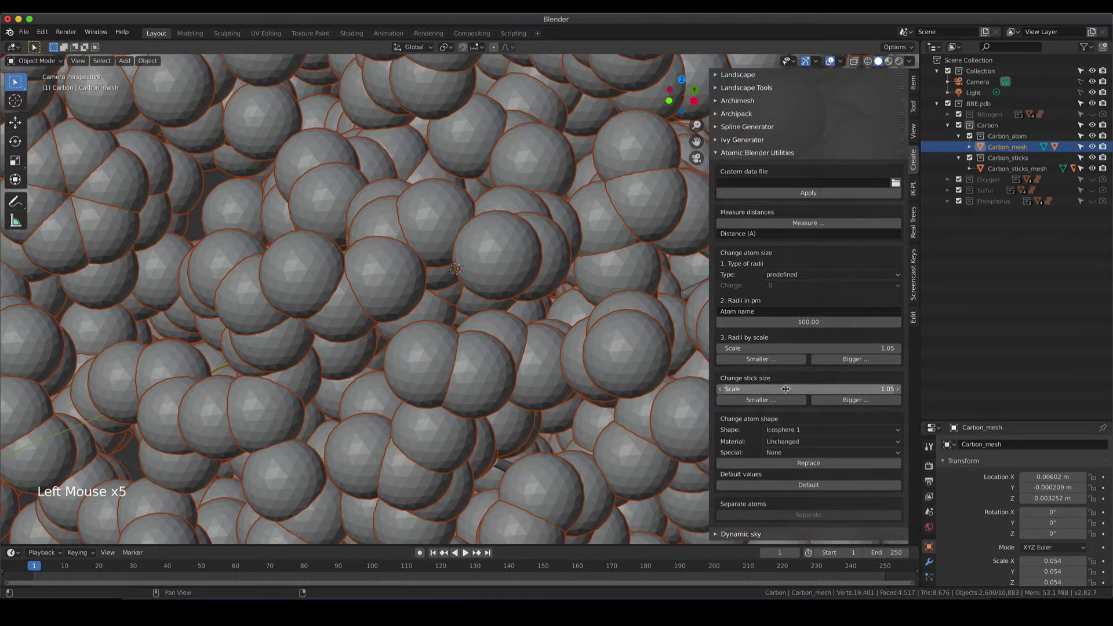
click(790, 433)
click(800, 319)
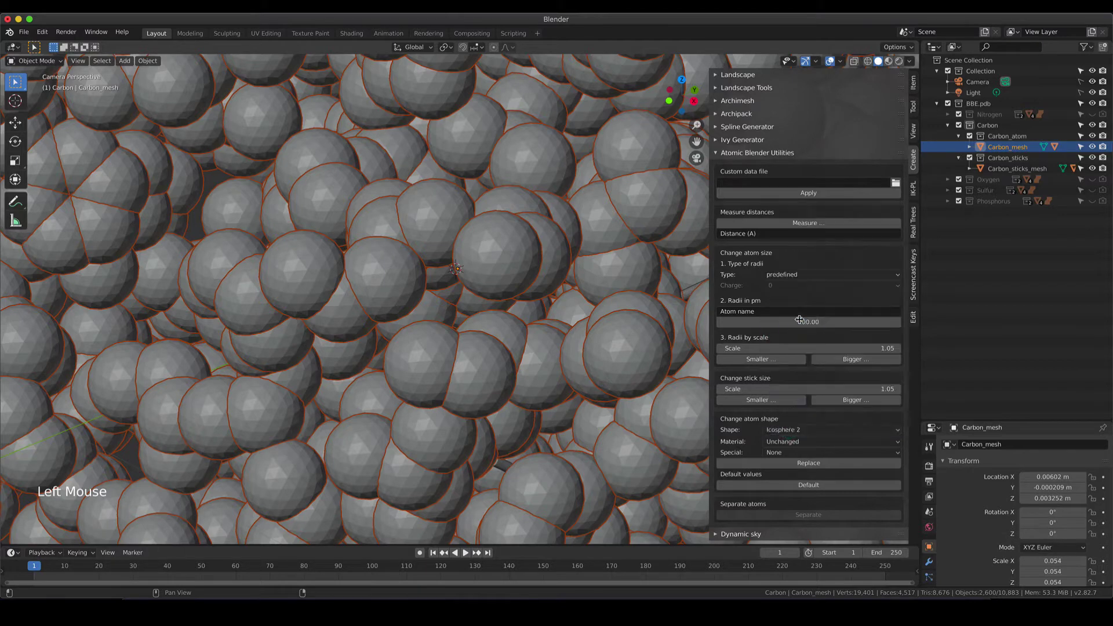
click(802, 463)
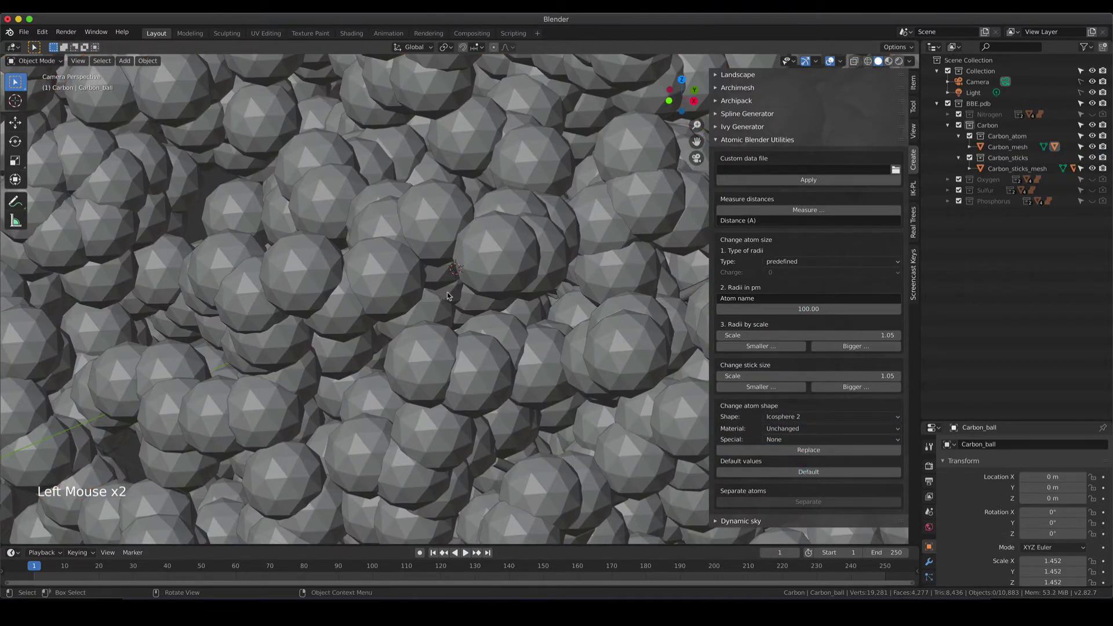
scroll(448, 294, down, 5)
scroll(448, 295, down, 4)
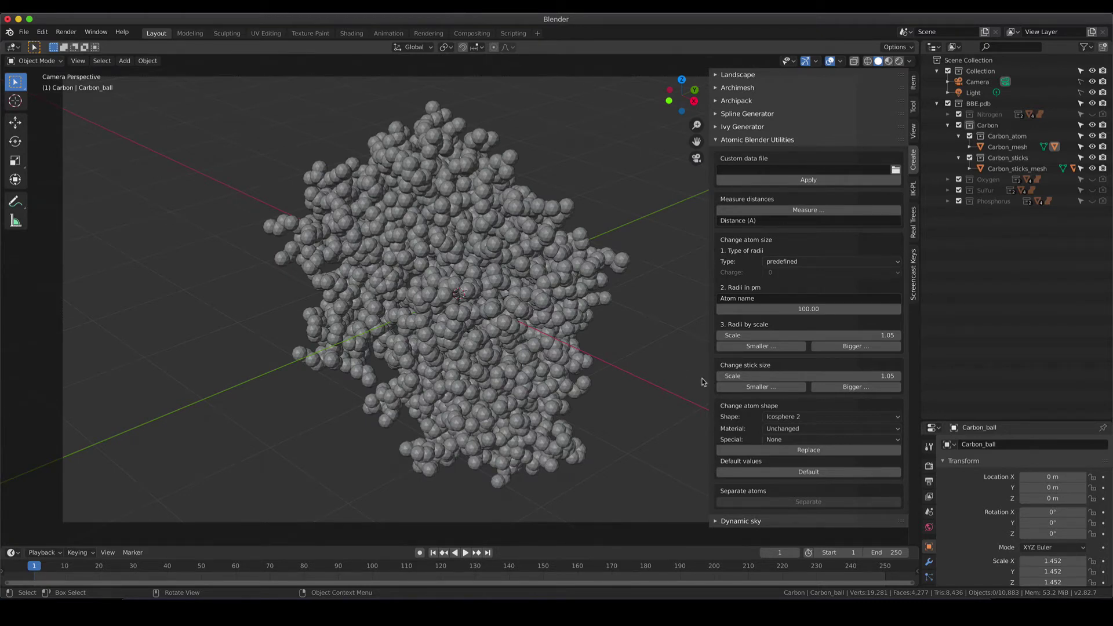
- Set the atom shape to Sphere (NURBS) and replace the carbon atoms again
click(803, 417)
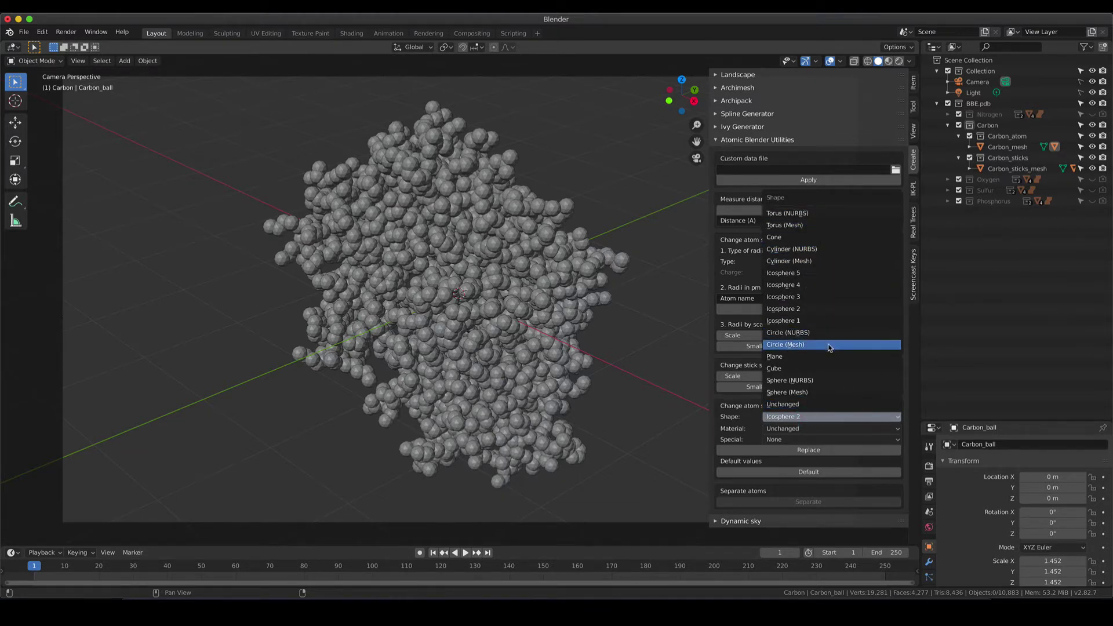
click(837, 382)
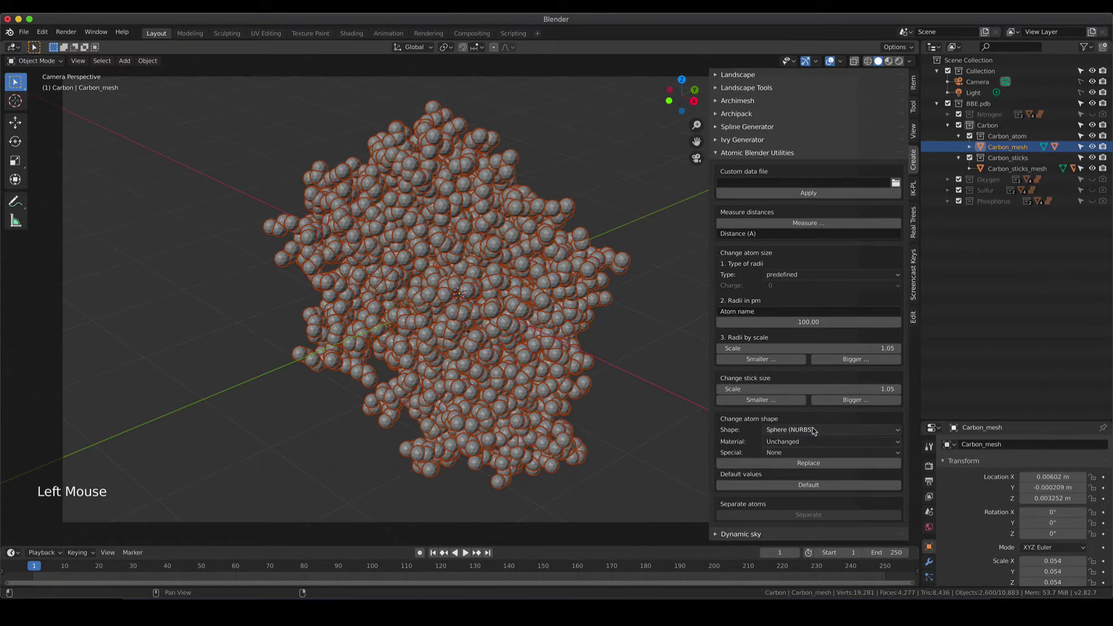
click(809, 432)
click(810, 462)
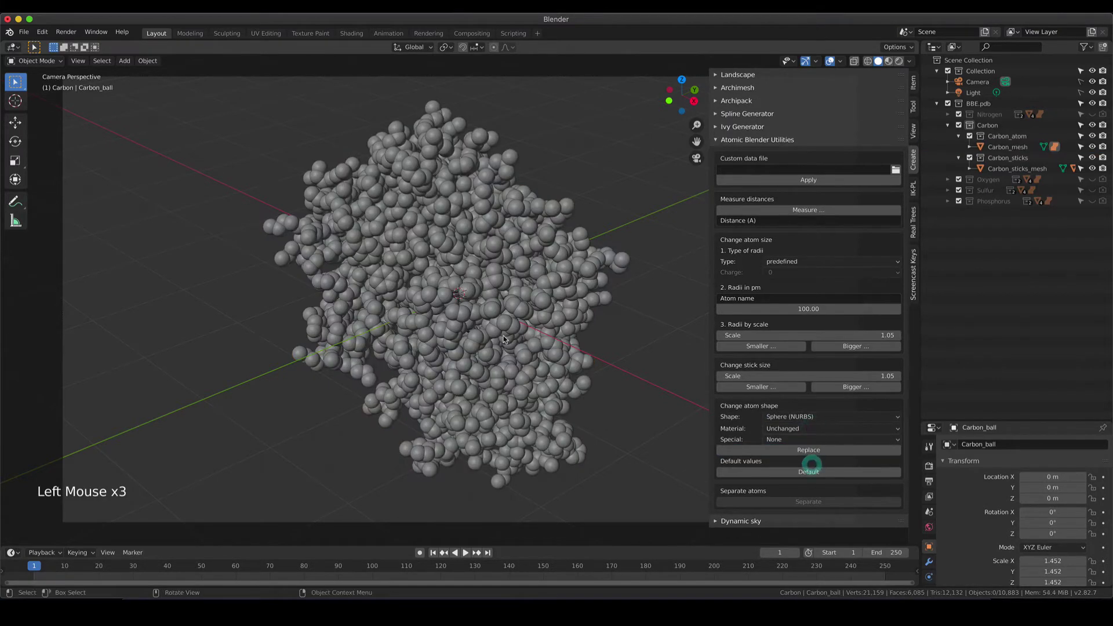
scroll(508, 339, up, 4)
scroll(510, 338, down, 7)
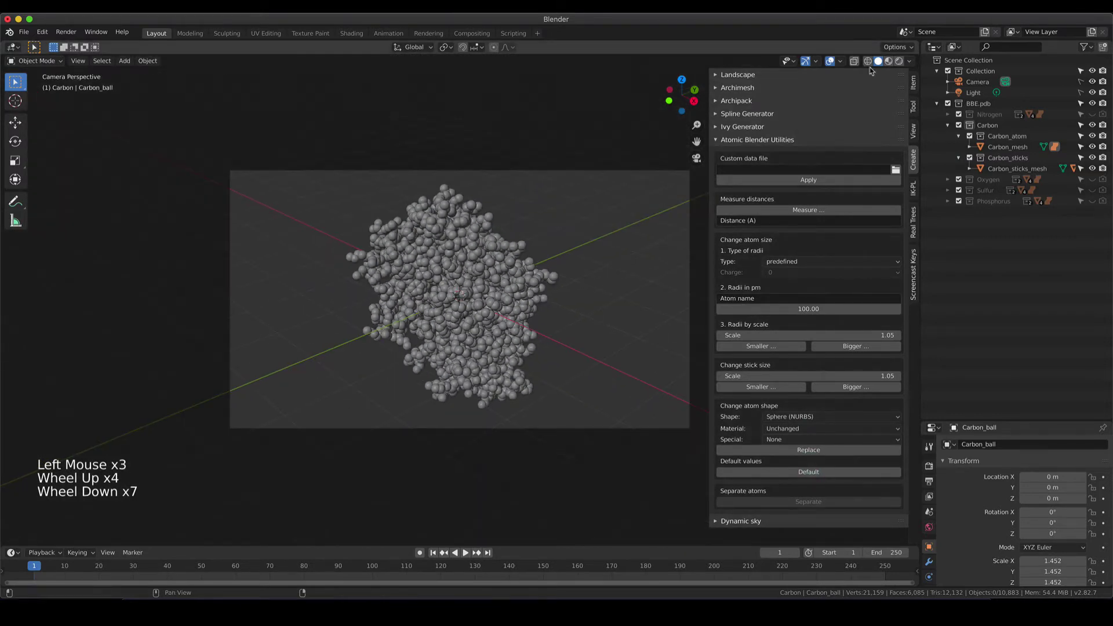
- Narrow the sidebar, heighten the Properties area, and show the Render Properties engine list
drag(708, 179, 827, 187)
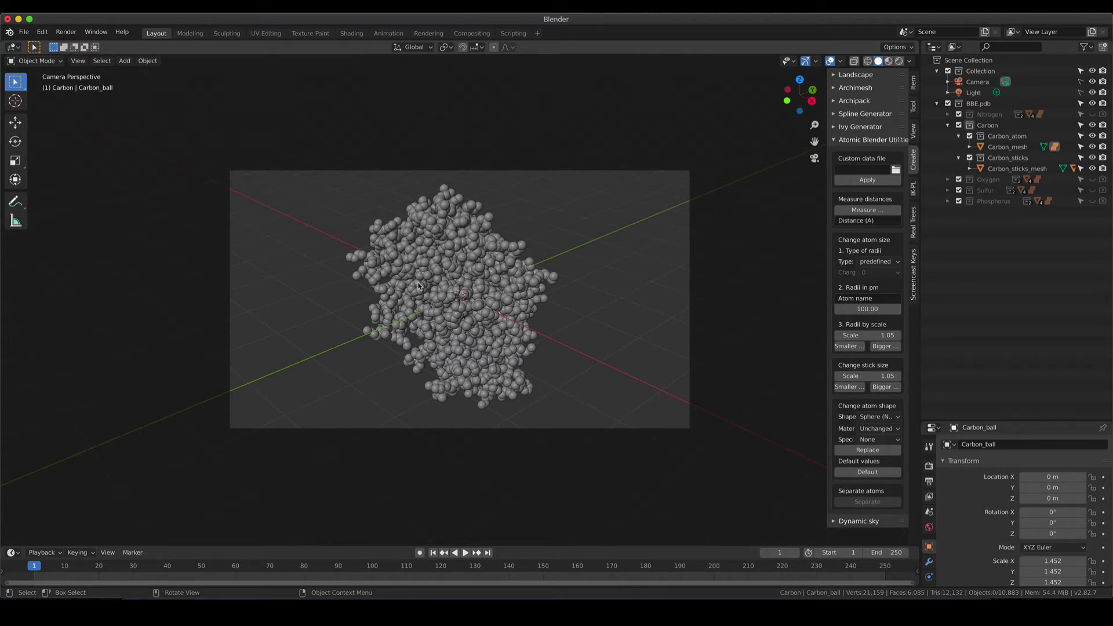
scroll(419, 286, up, 4)
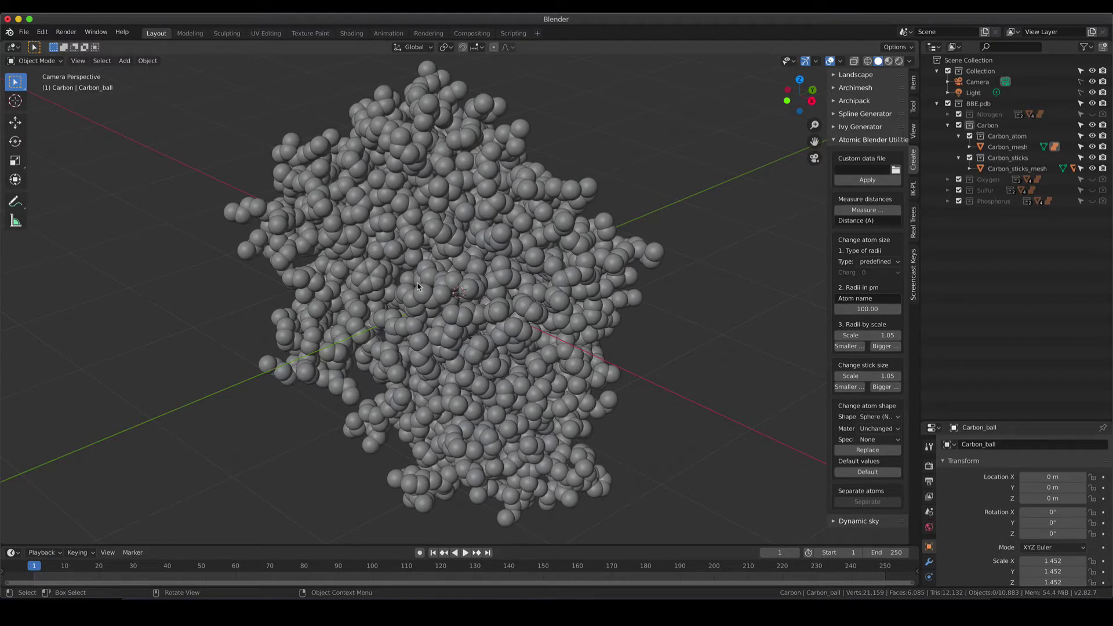
click(1036, 422)
drag(1036, 422, 1049, 211)
click(929, 258)
click(1050, 236)
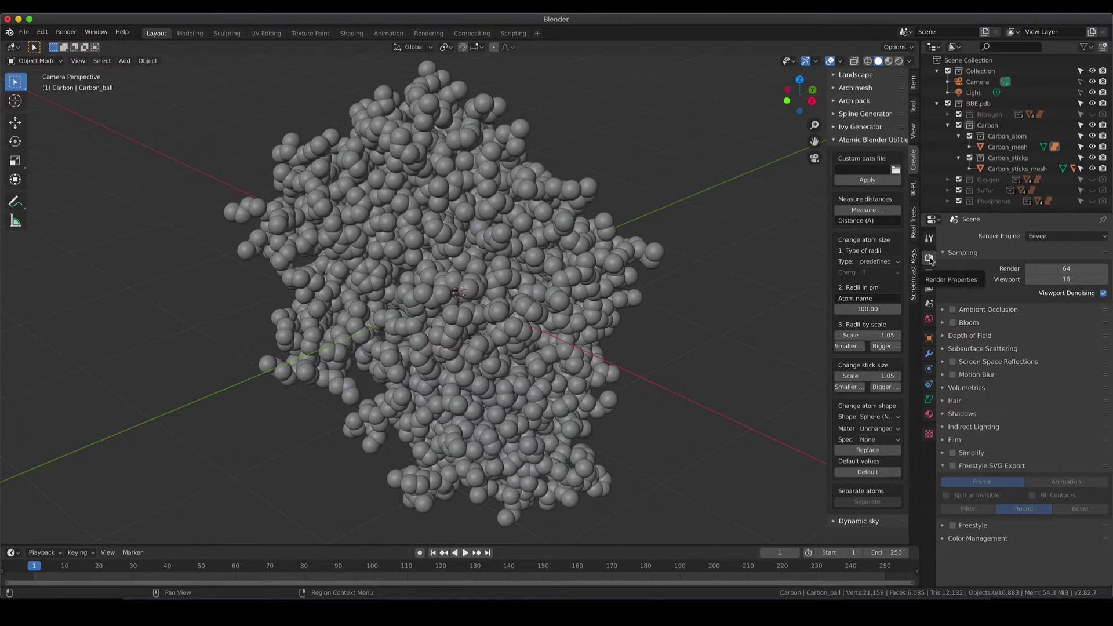
- Set the render engine to Cycles
click(1038, 236)
click(1039, 273)
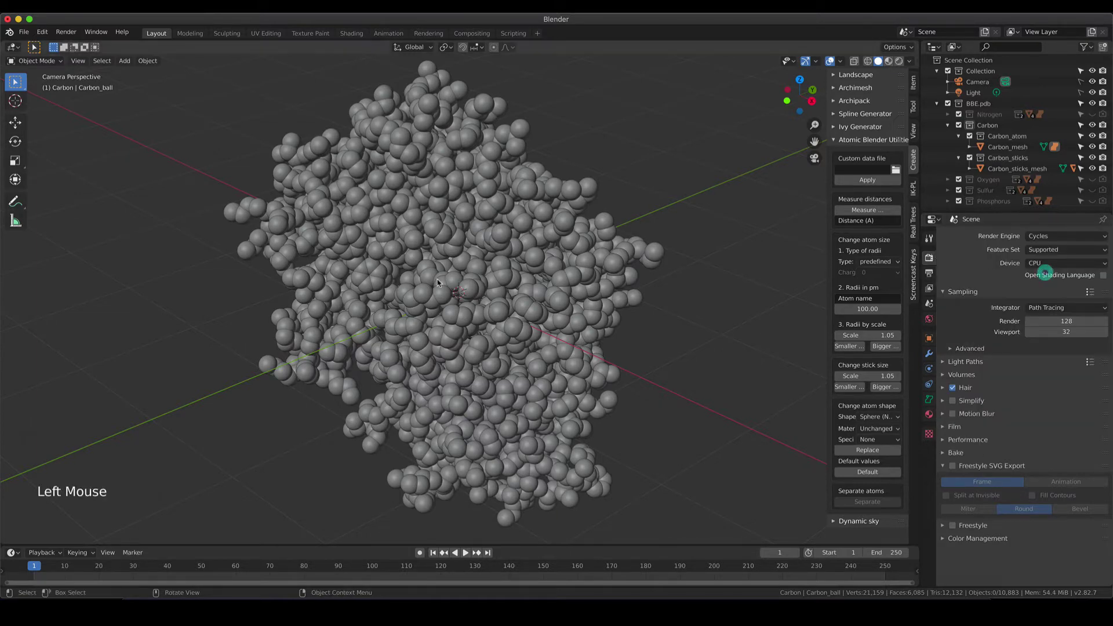
scroll(448, 274, down, 4)
- Preview the atoms in Rendered viewport shading, then return to Solid shading
key(z)
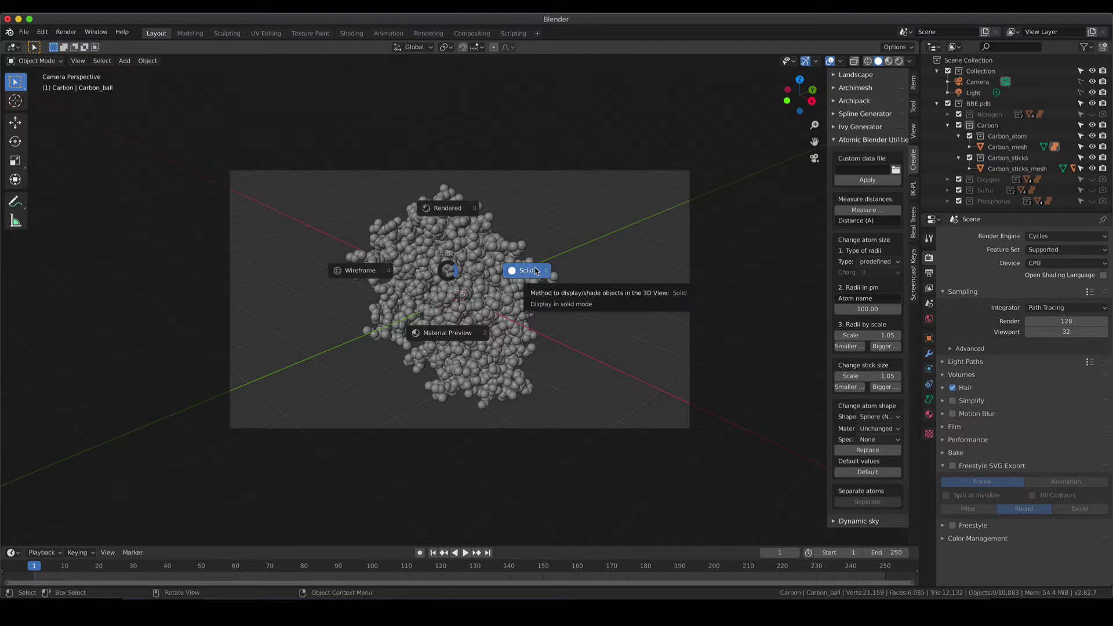
click(452, 211)
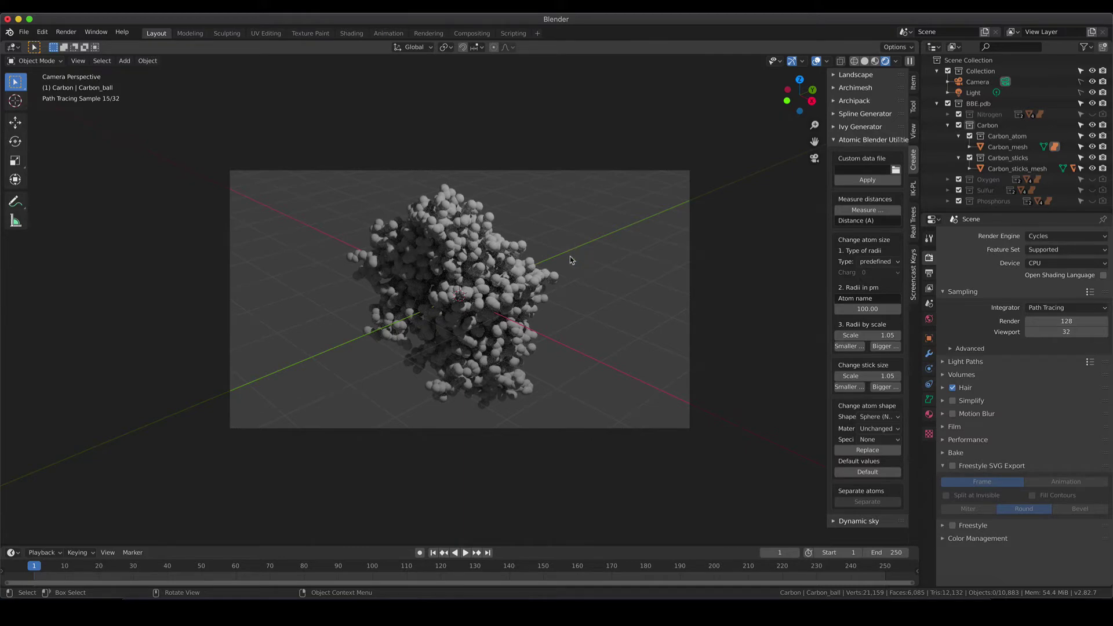
scroll(571, 261, up, 3)
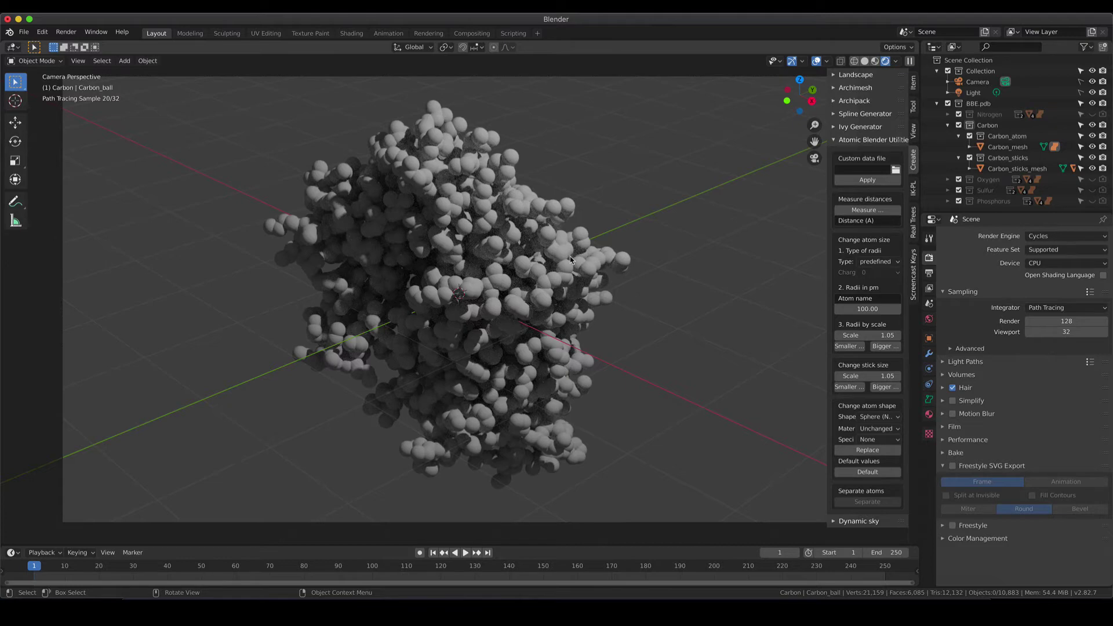
scroll(572, 260, down, 4)
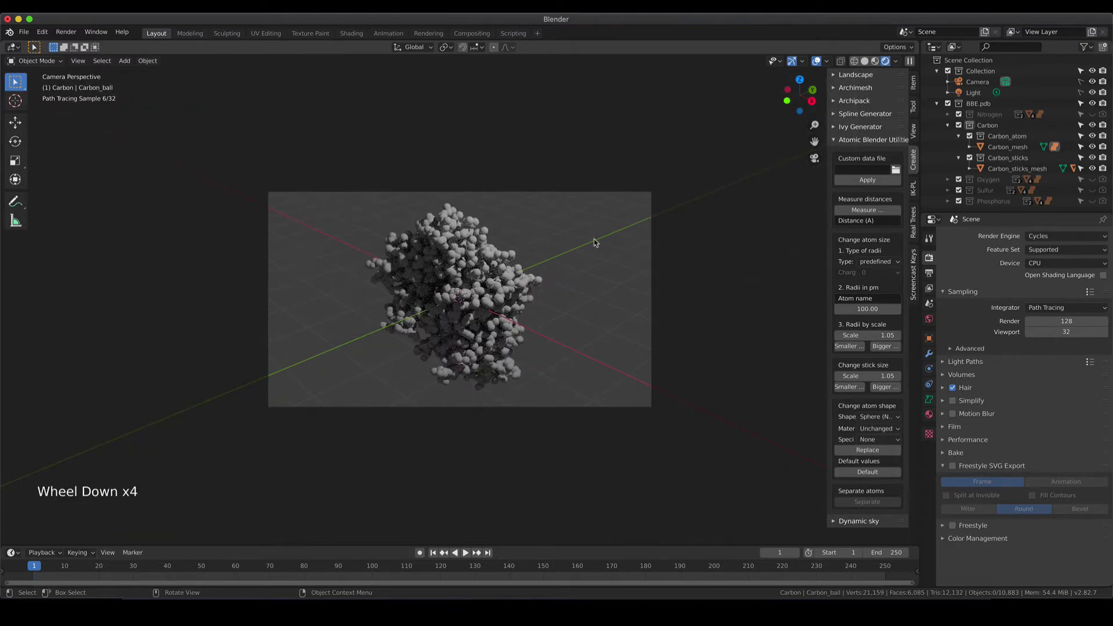
key(z)
click(668, 242)
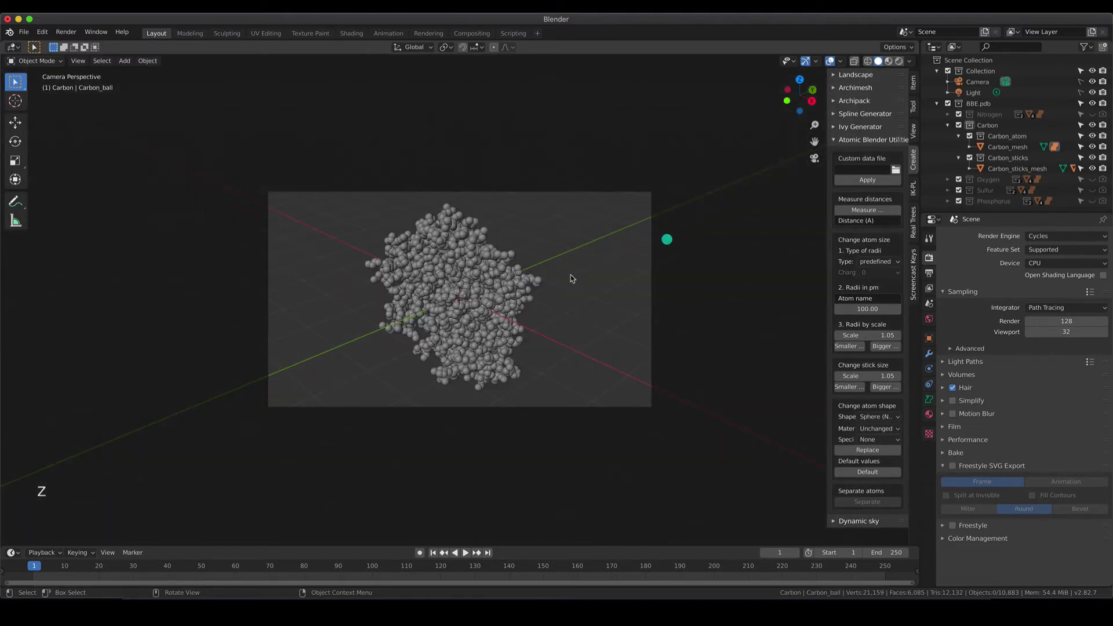
- View the atoms through the scene camera in Rendered shading and select Carbon_mesh's material settings
mouse_move(572, 276)
middle_down()
mouse_move(666, 239)
mouse_move(554, 276)
middle_up()
scroll(554, 276, down, 4)
scroll(554, 276, down, 1)
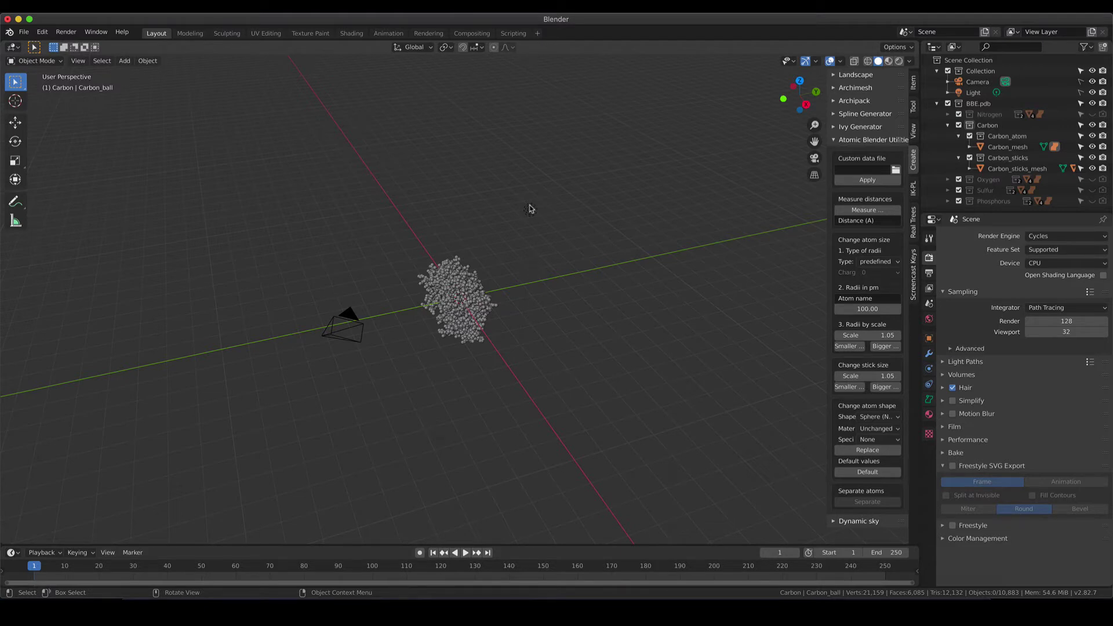
key(KP_0)
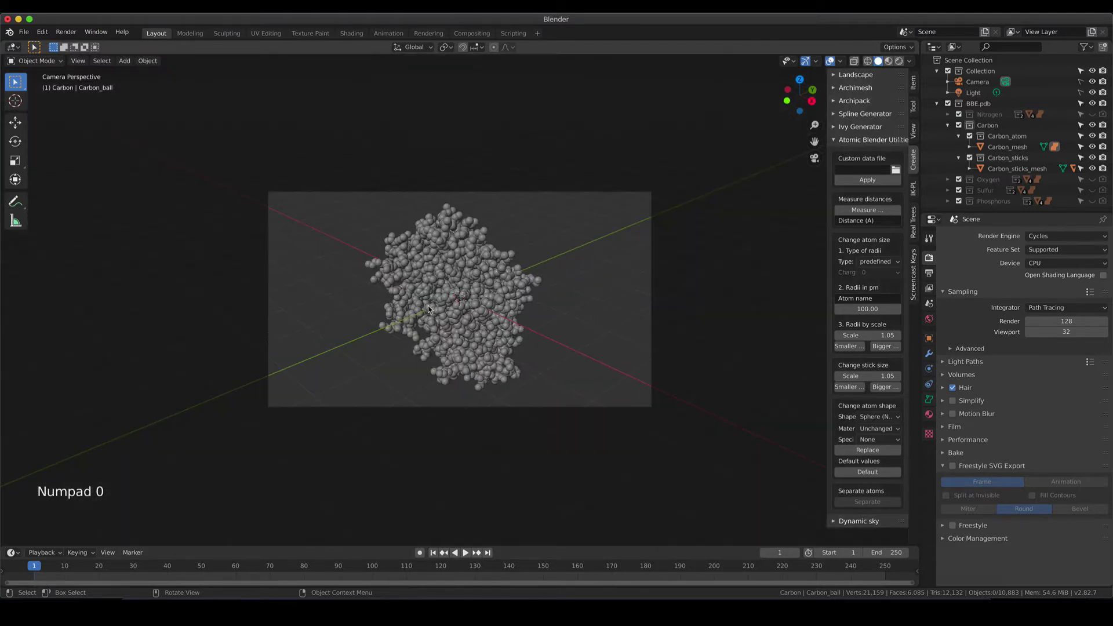
key(z)
click(474, 323)
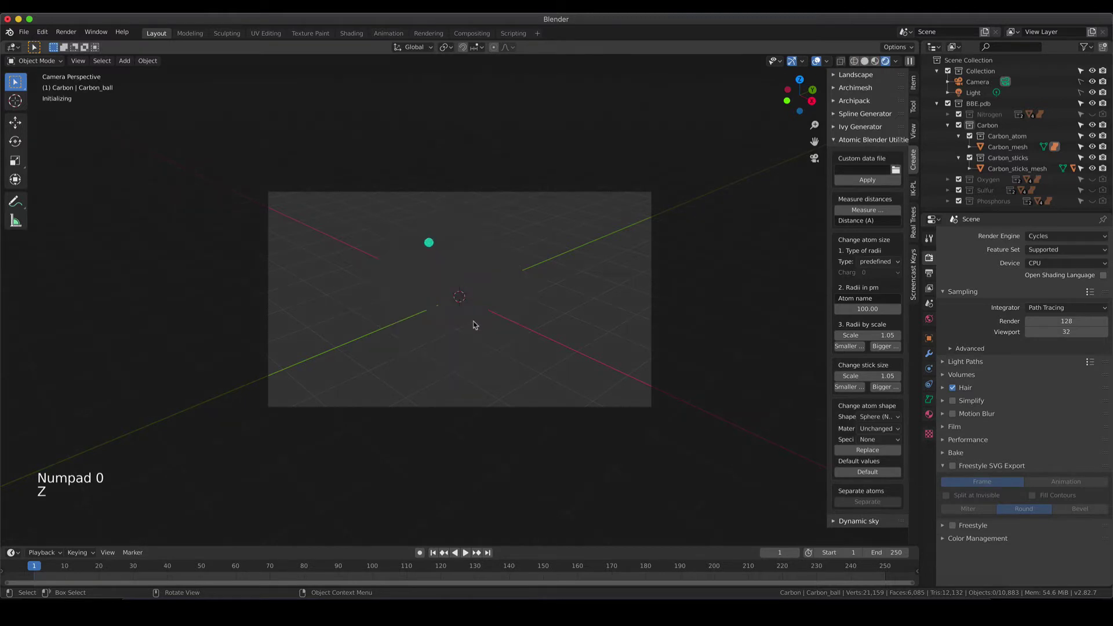
scroll(480, 334, up, 3)
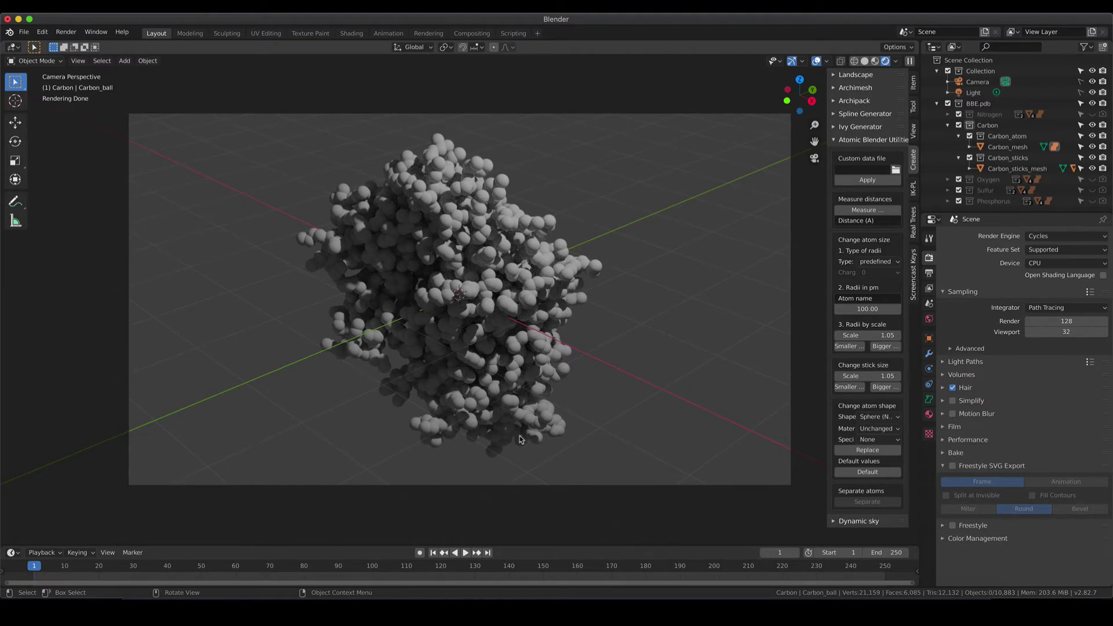
click(524, 280)
click(525, 281)
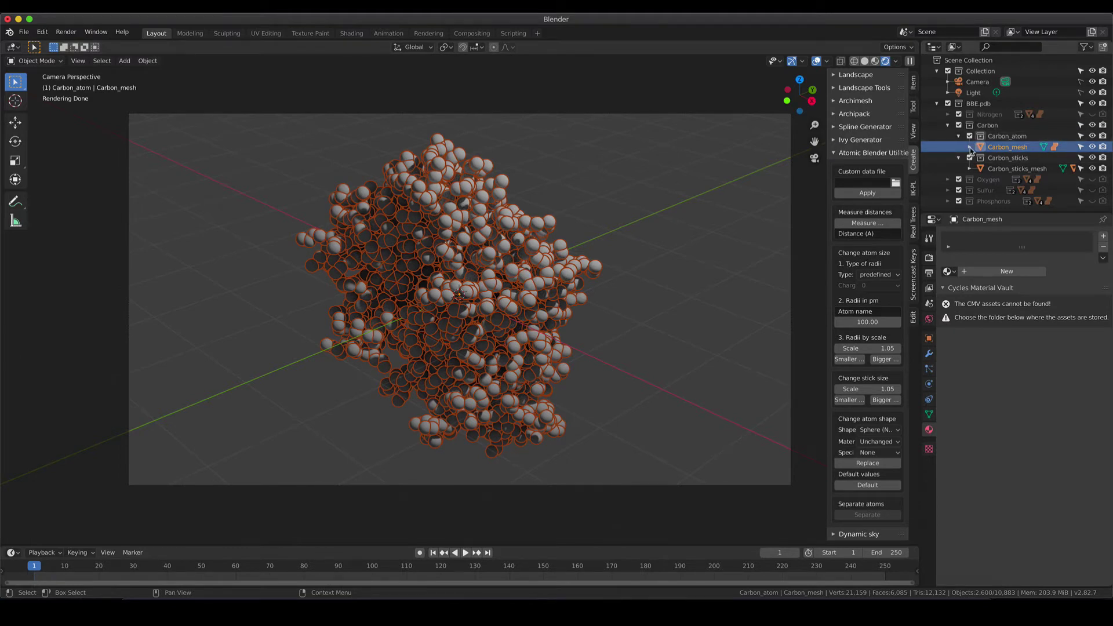
- Expand Carbon_mesh in the Outliner and show Carbon_ball's Carbon material properties
click(970, 148)
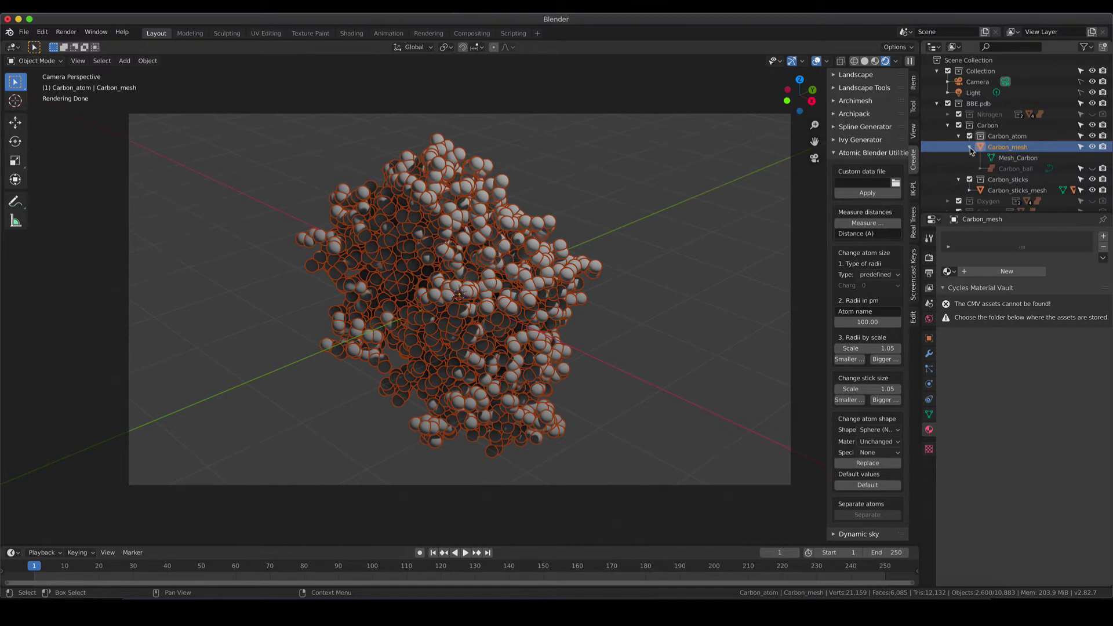
click(1023, 170)
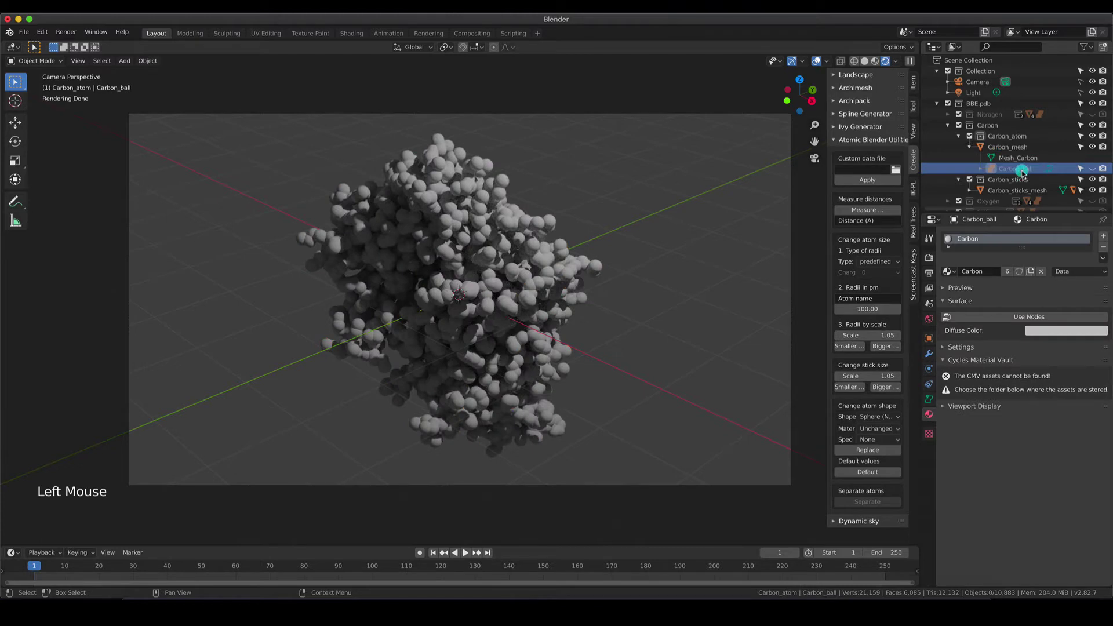
click(929, 416)
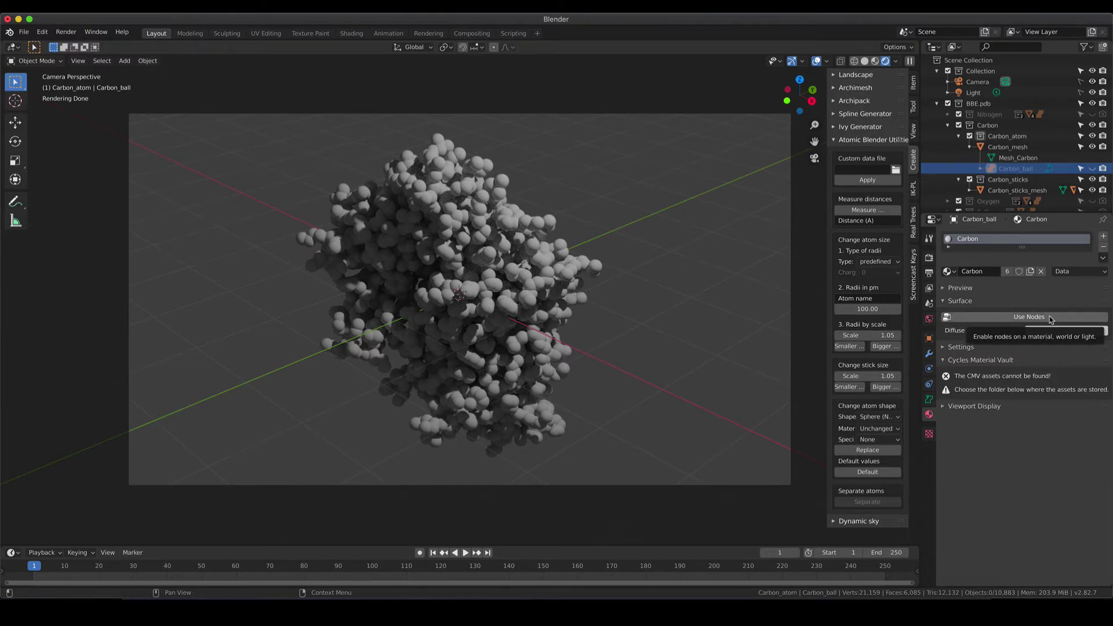
- Enable Use Nodes on the Carbon material and change its Base Color from red to orange
click(1051, 318)
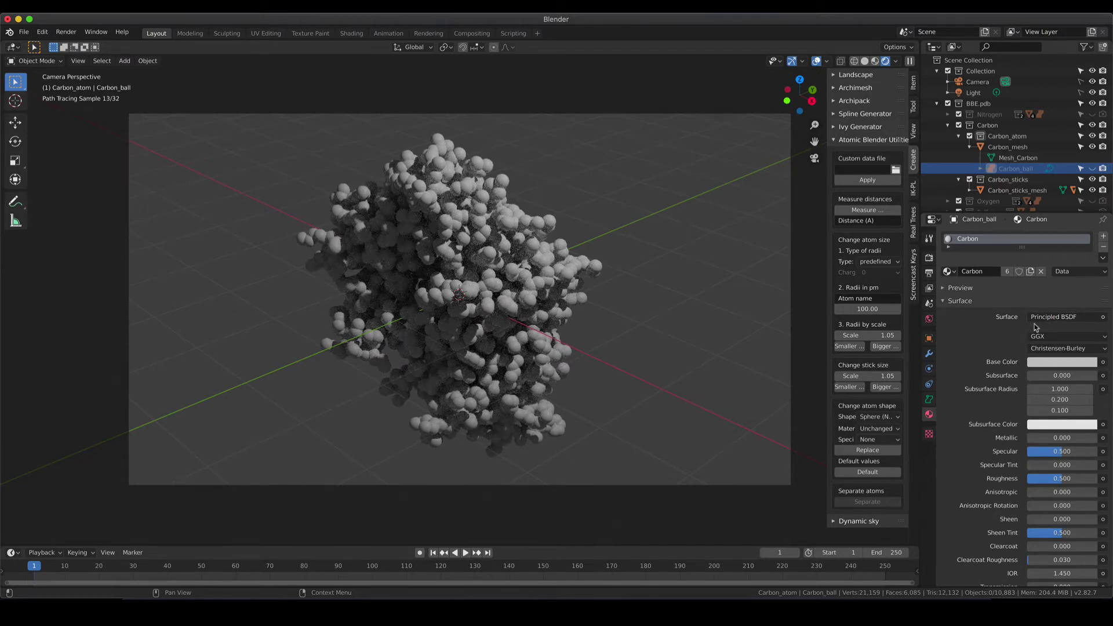
click(1056, 367)
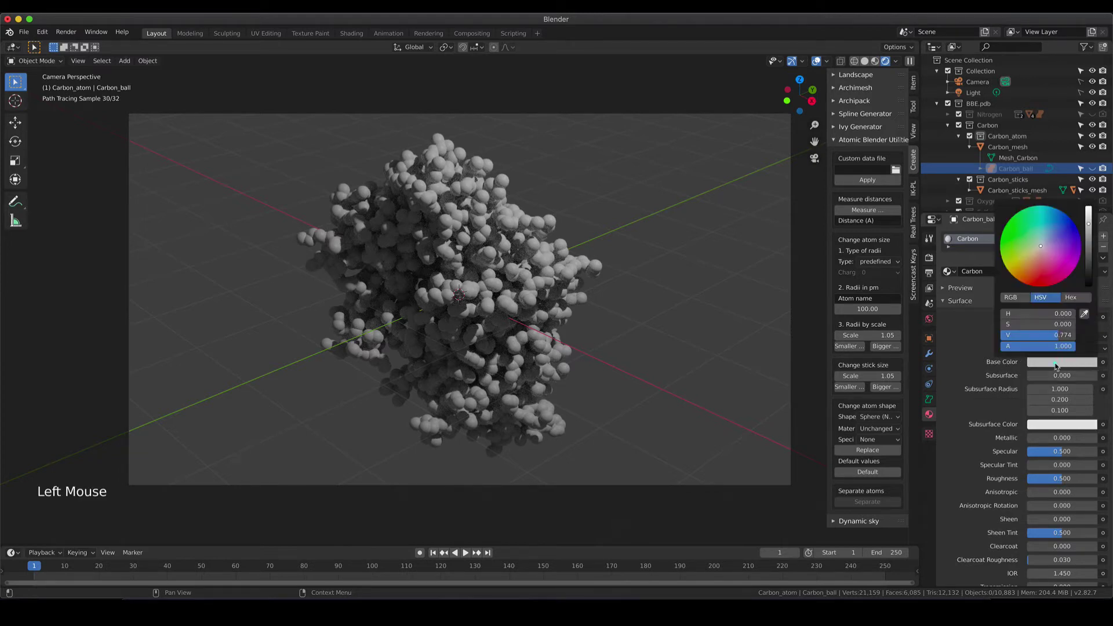
click(1041, 269)
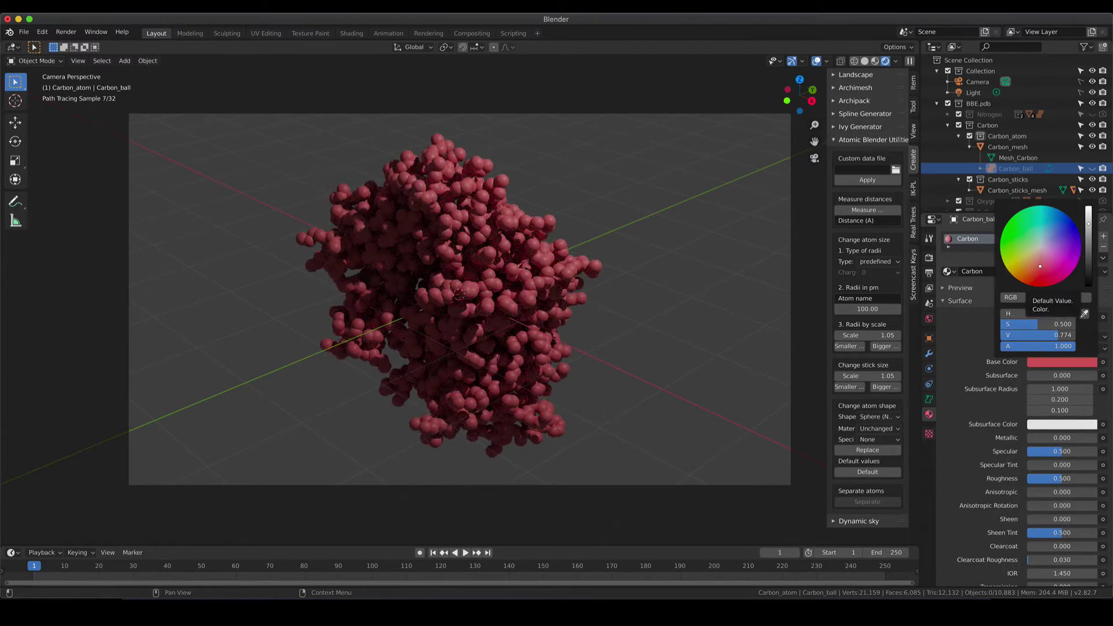
click(1032, 276)
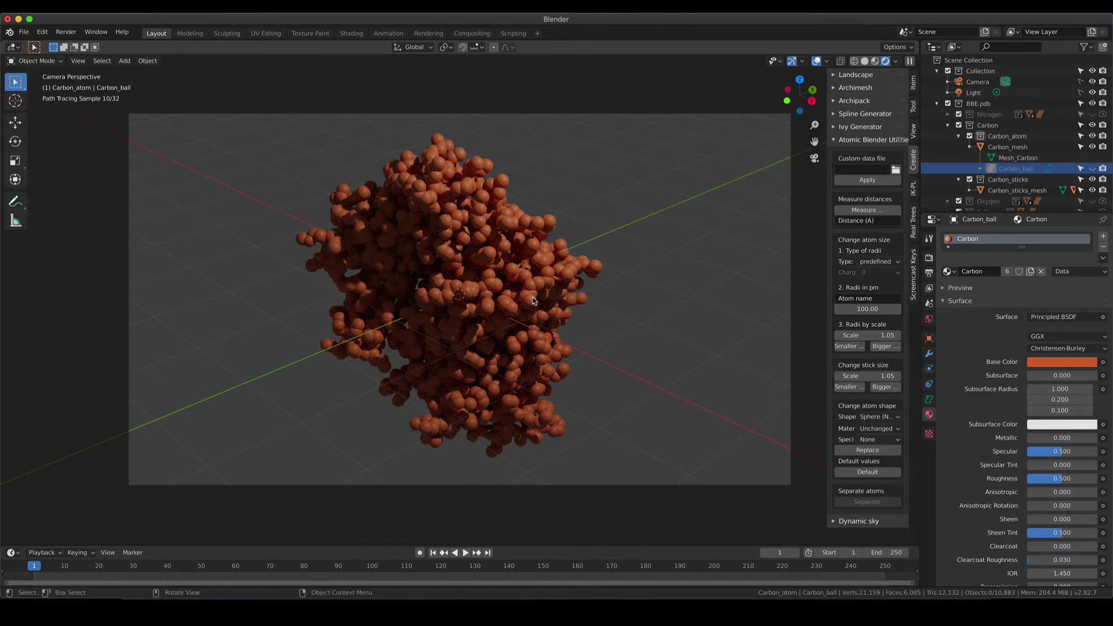
- Zoom onto the molecule and expand the Carbon material's Preview panel showing the orange sphere
scroll(533, 300, up, 4)
shift+middle_drag(534, 301, 511, 301)
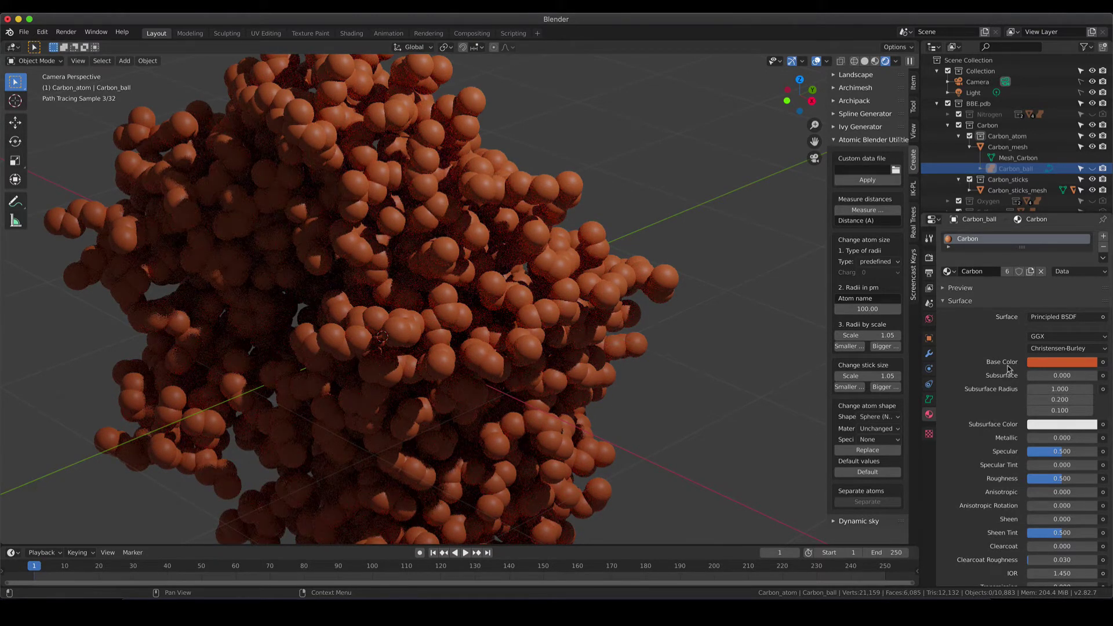
scroll(1009, 369, down, 5)
scroll(1007, 366, down, 3)
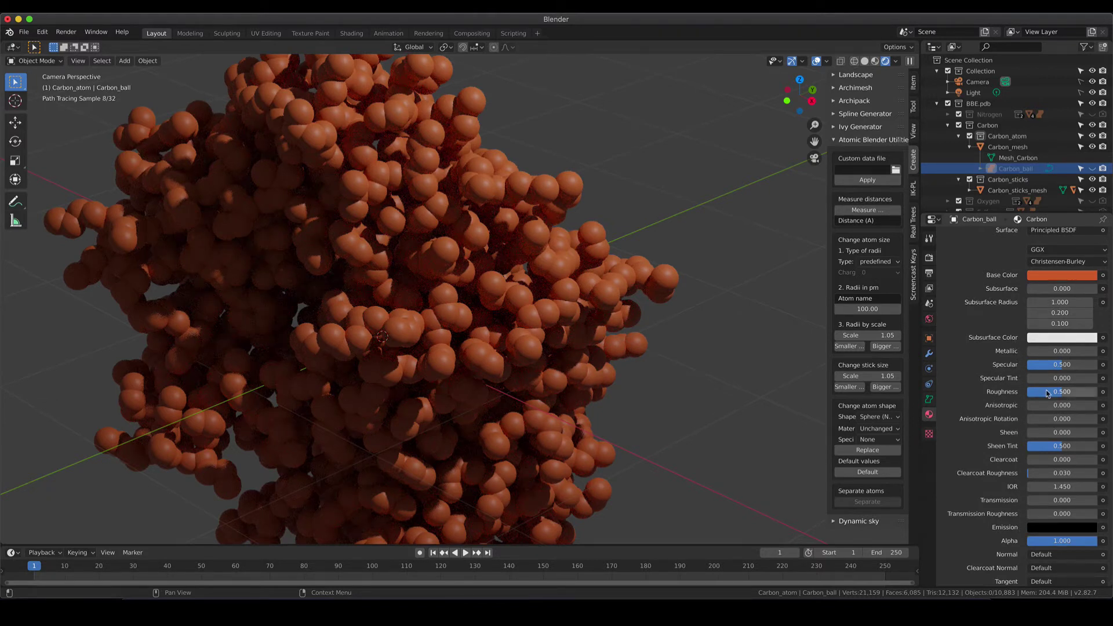
scroll(962, 302, up, 5)
scroll(962, 303, up, 2)
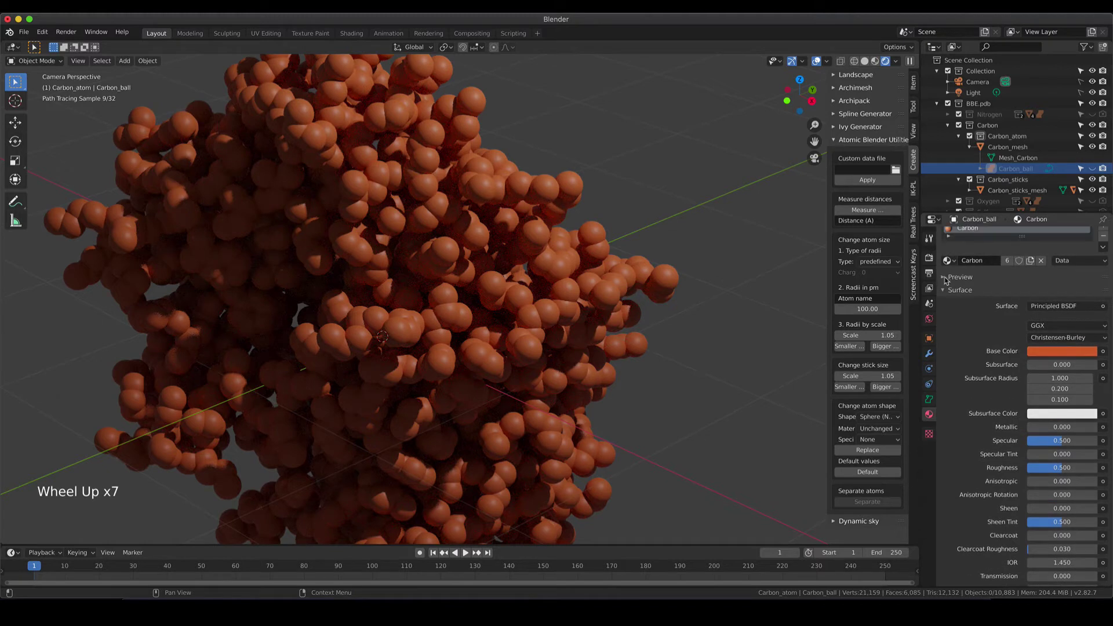
click(945, 278)
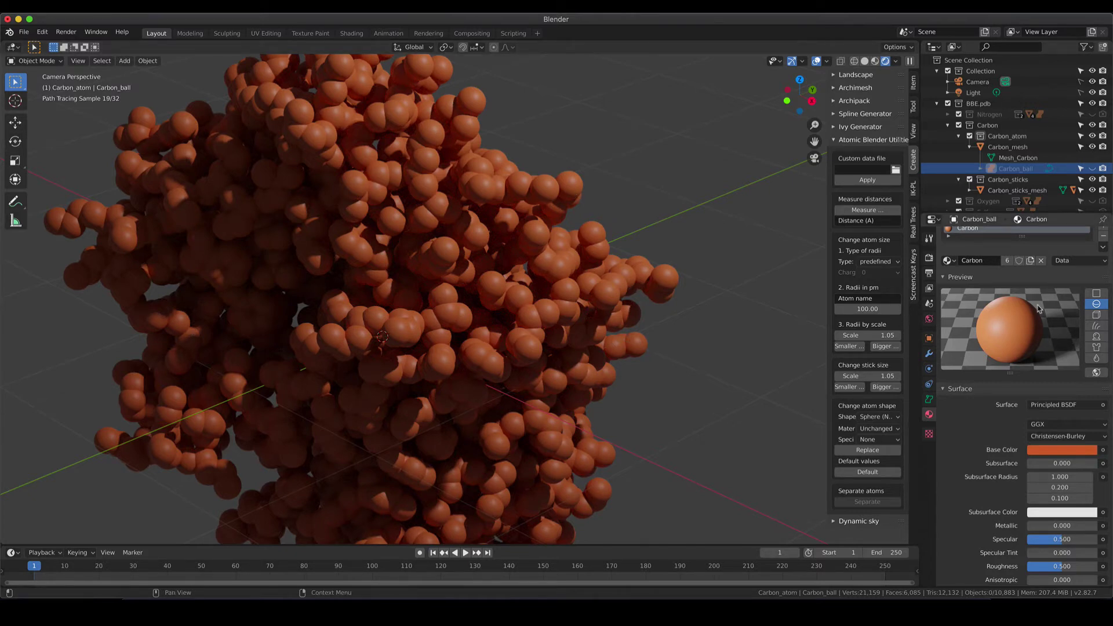
- Toggle the viewport to Solid shading and back to Rendered shading
key(z)
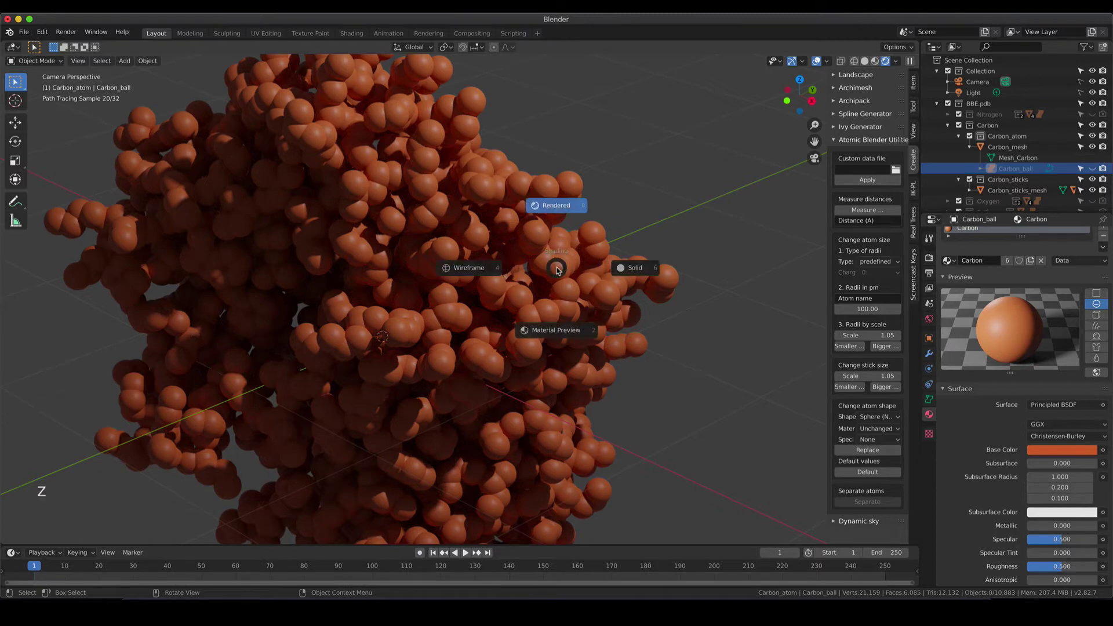
click(633, 267)
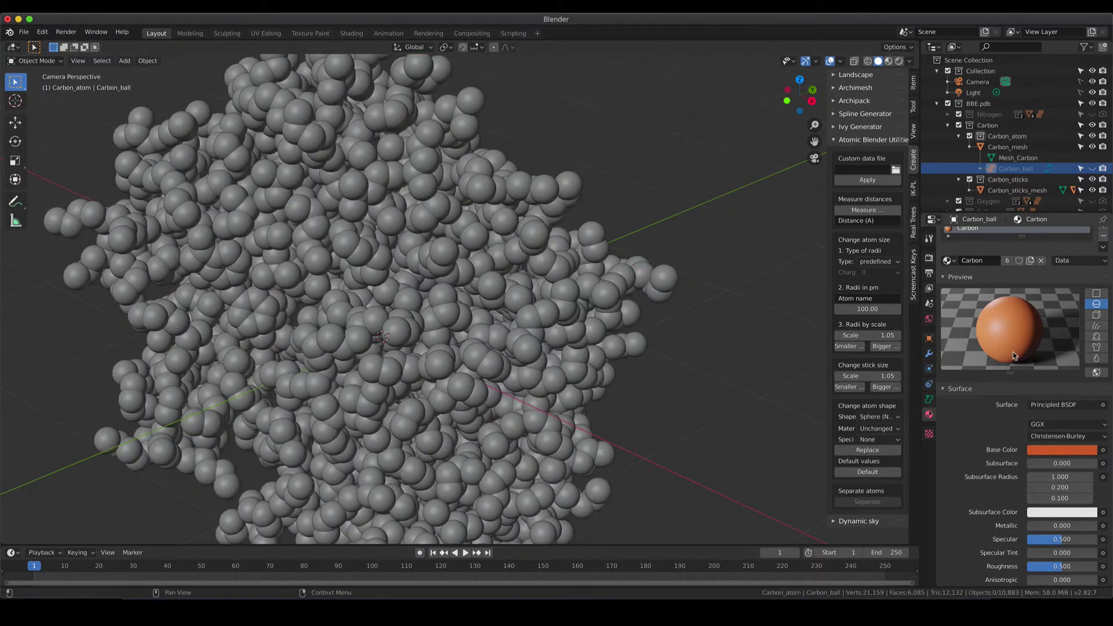
key(z)
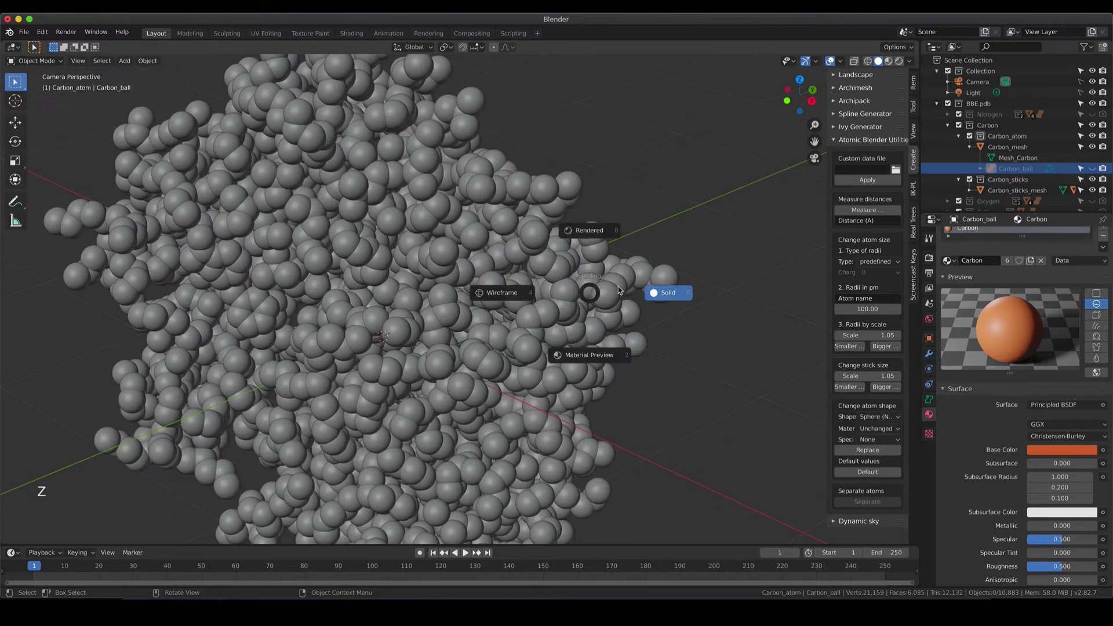
click(599, 233)
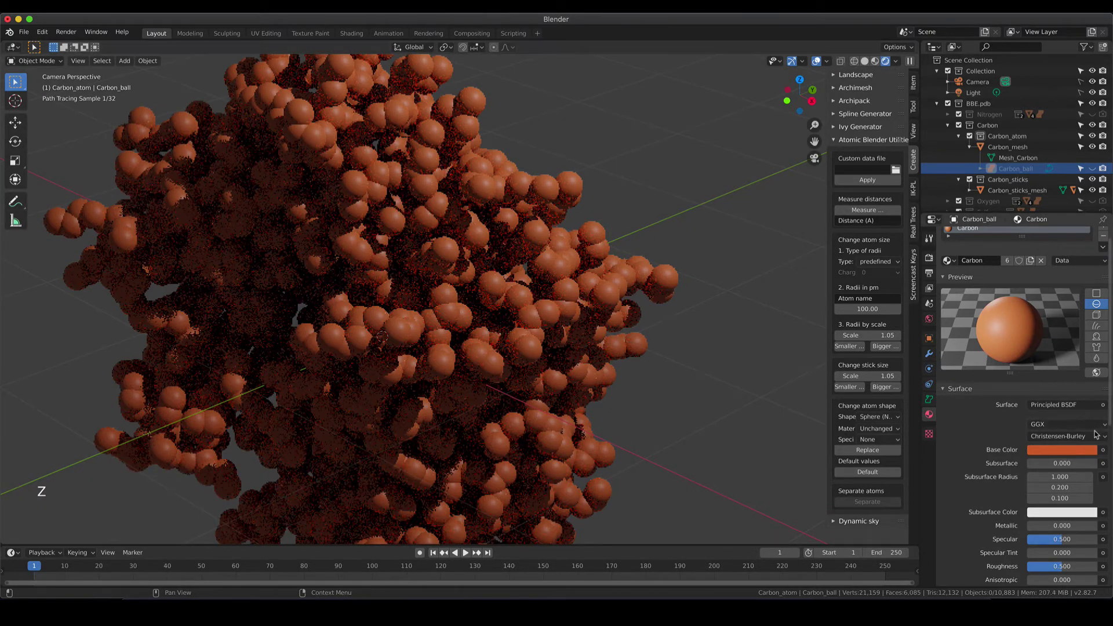
- Lower the Carbon material's Principled BSDF Roughness to 0.000
scroll(999, 422, down, 7)
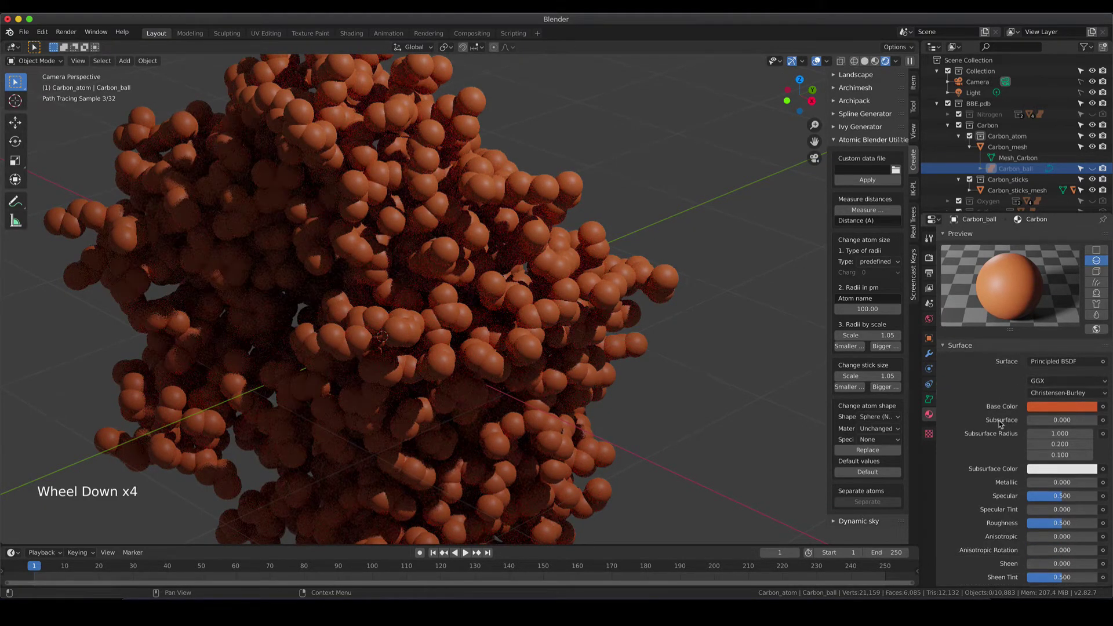
scroll(999, 424, down, 5)
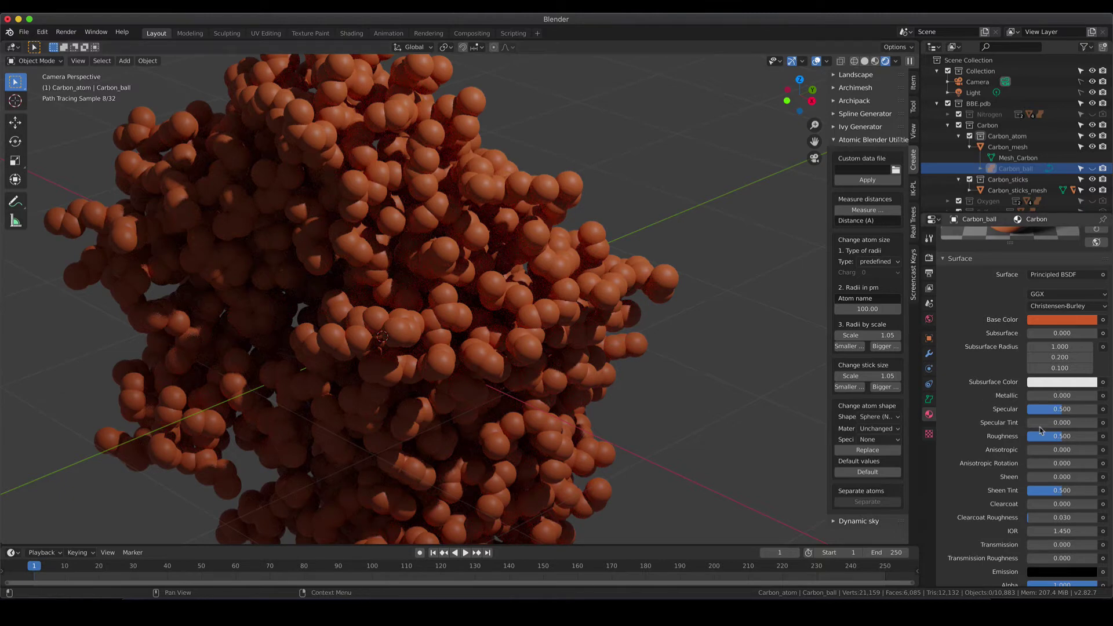
drag(1063, 441, 1023, 441)
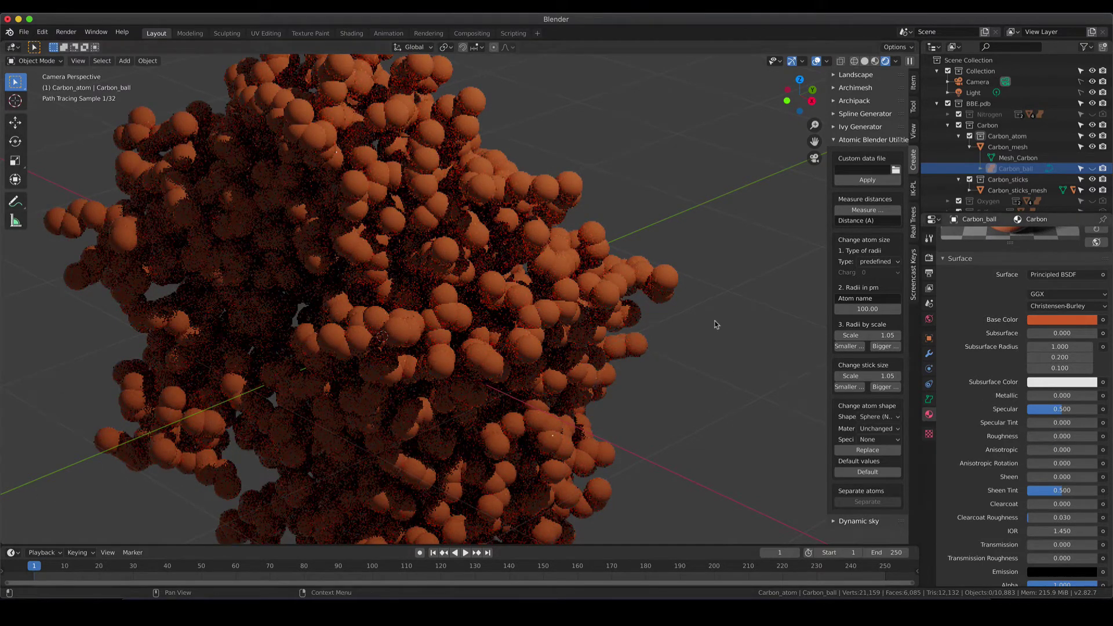
scroll(932, 311, up, 4)
scroll(932, 311, down, 1)
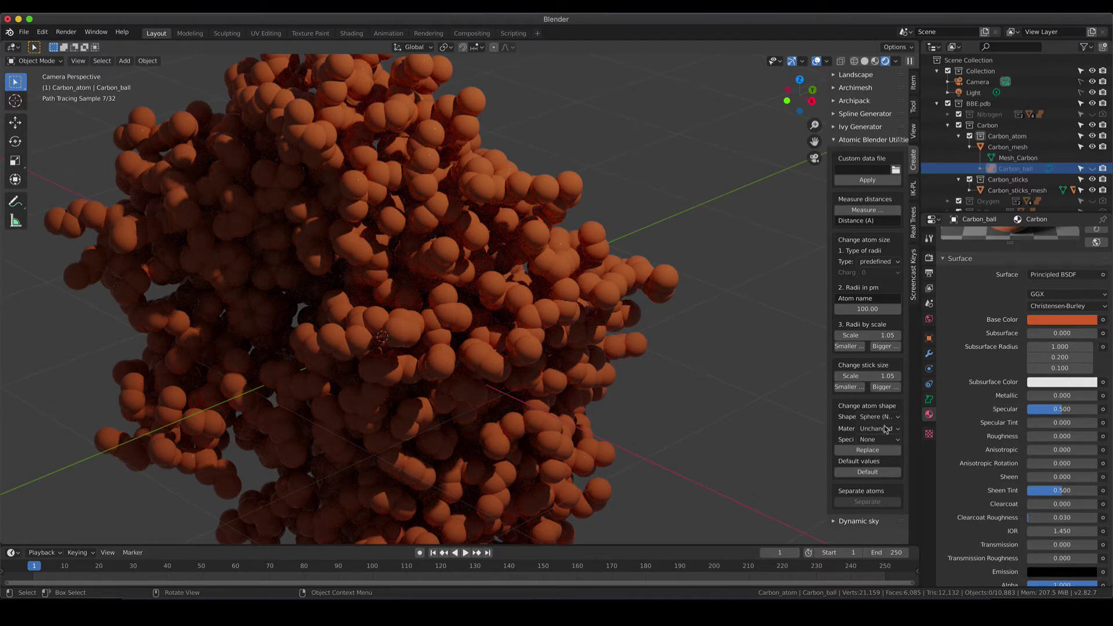
scroll(1021, 254, up, 7)
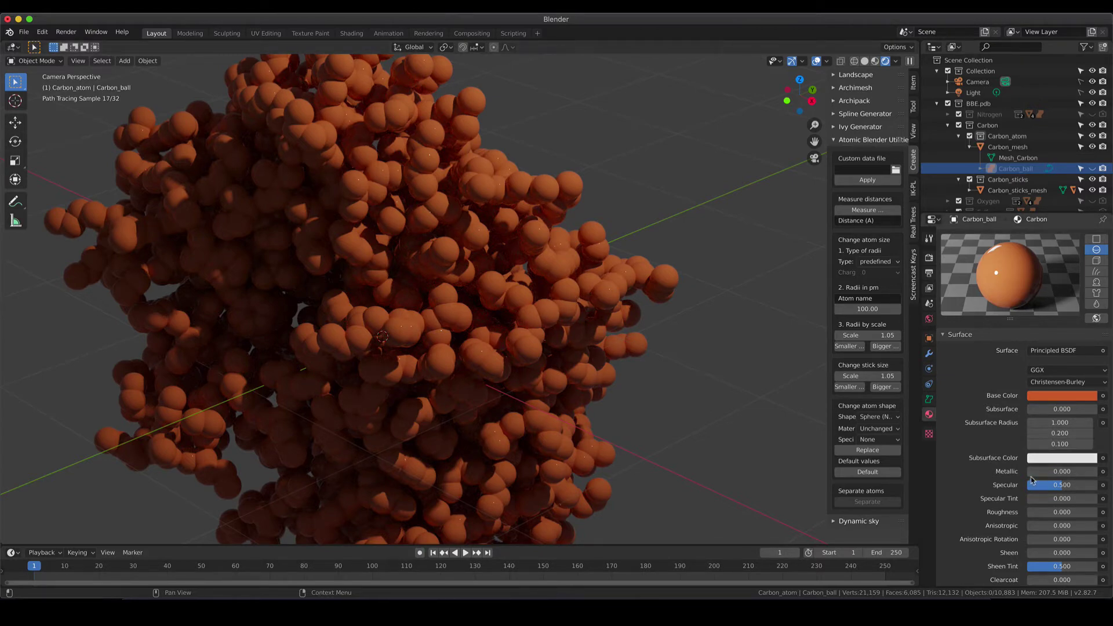
- Raise the Carbon material's Metallic to 0.504 and scroll down the material settings
drag(1031, 474, 1067, 474)
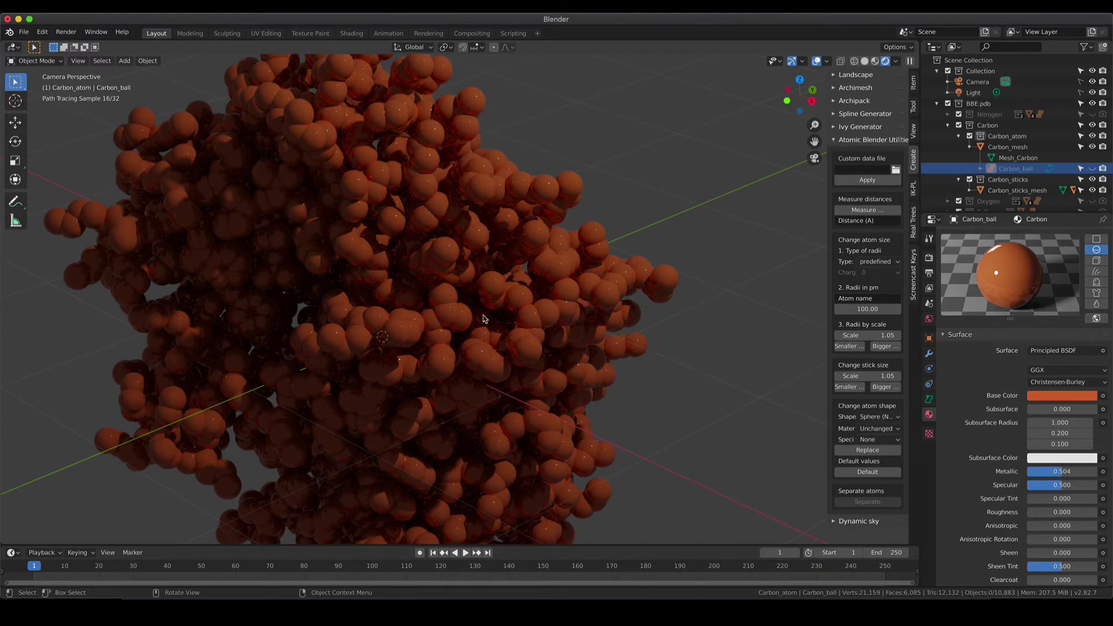
scroll(484, 320, down, 3)
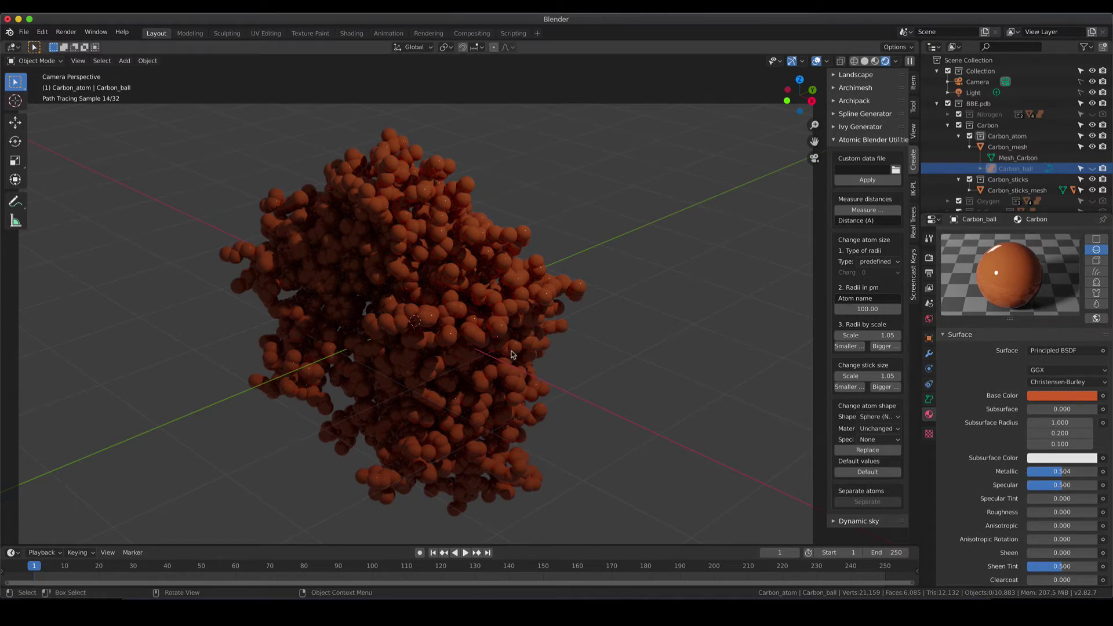
scroll(1039, 379, down, 7)
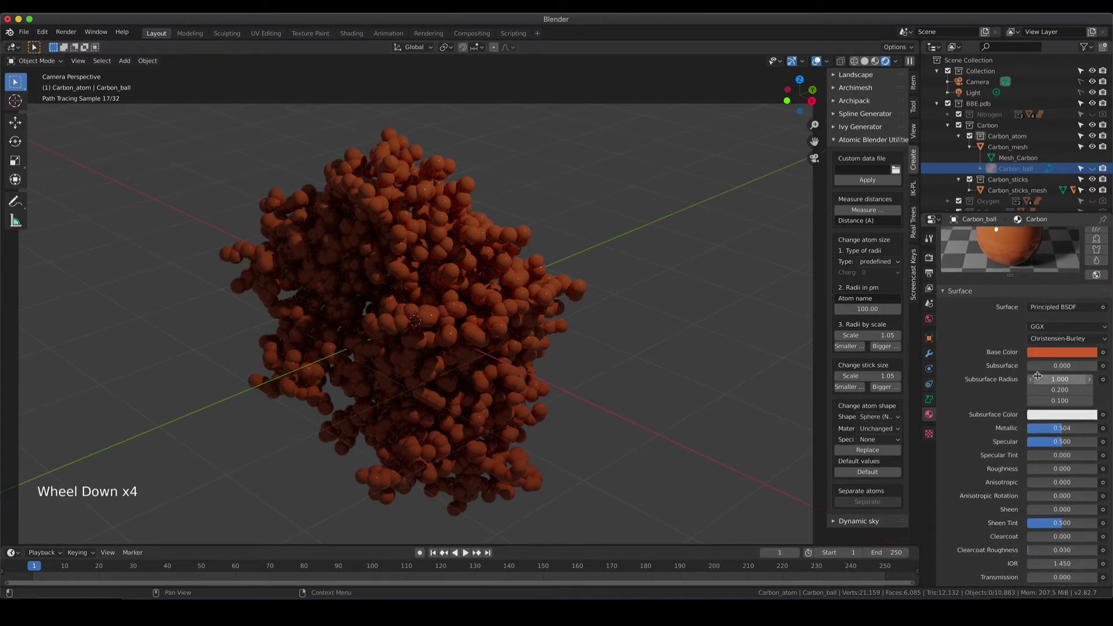
scroll(1039, 379, down, 3)
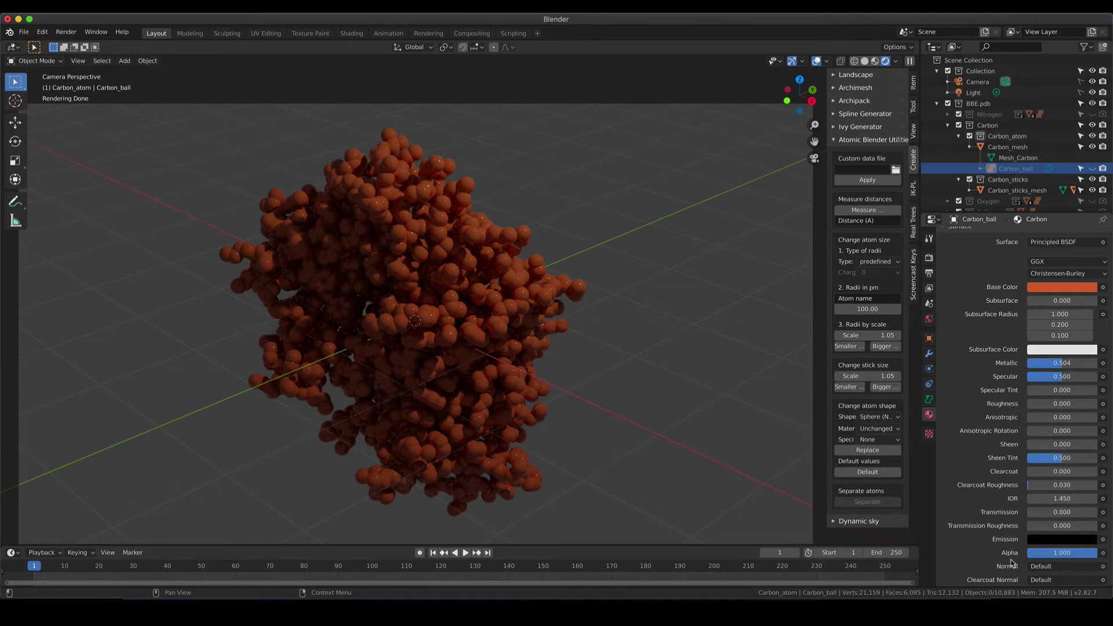
scroll(999, 530, down, 4)
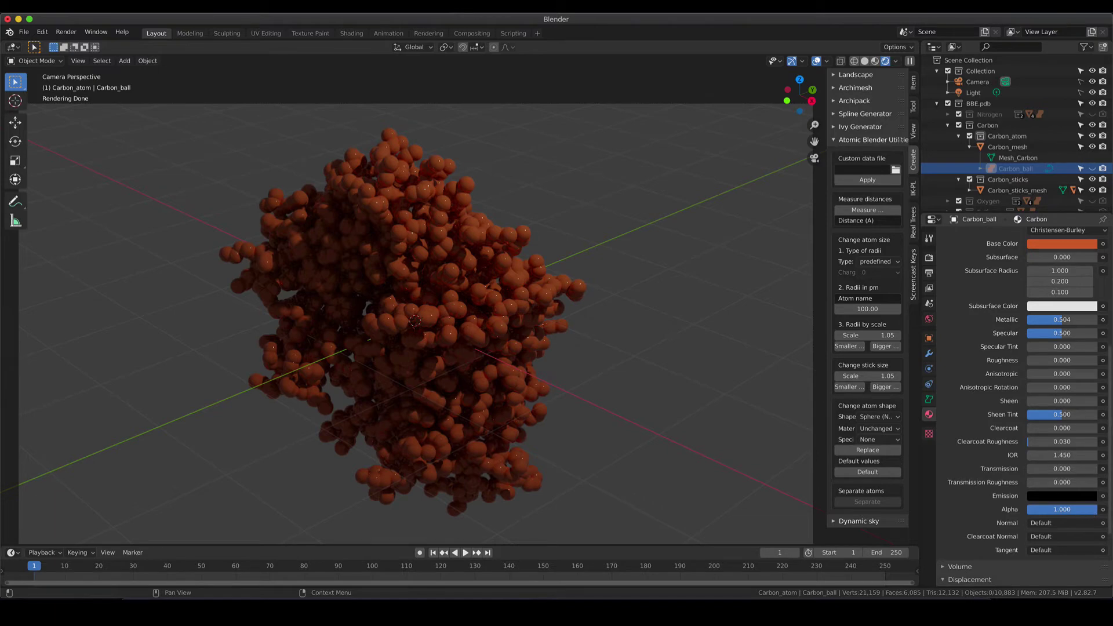
- Try a lower Alpha on the Carbon material, restore it to 1.000, and show the Surface shader list
drag(1062, 509, 1010, 509)
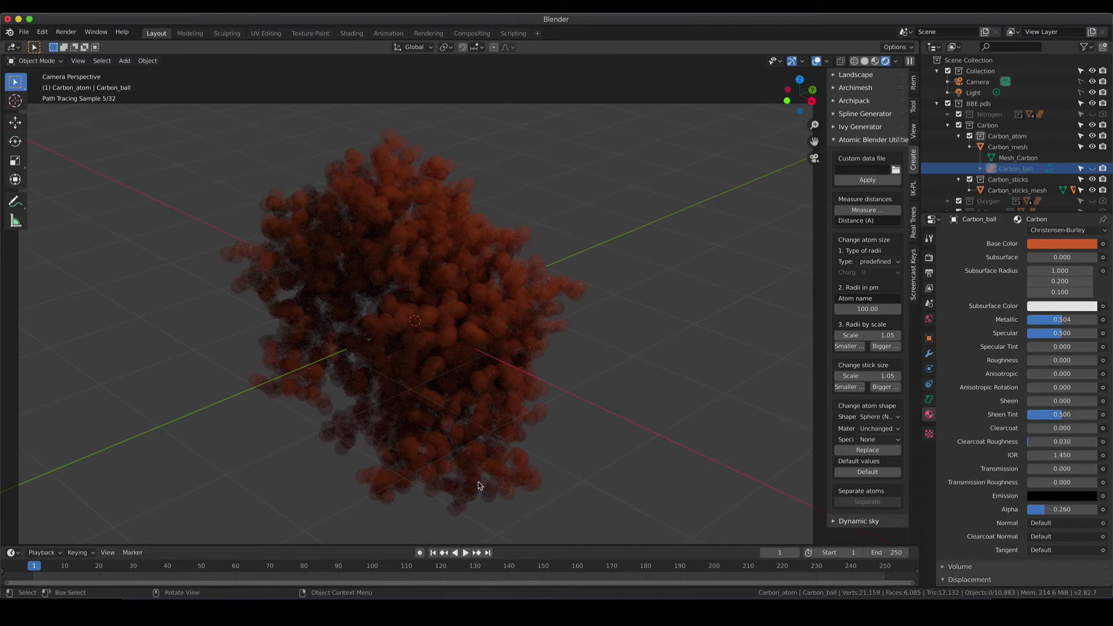
drag(1042, 509, 1095, 510)
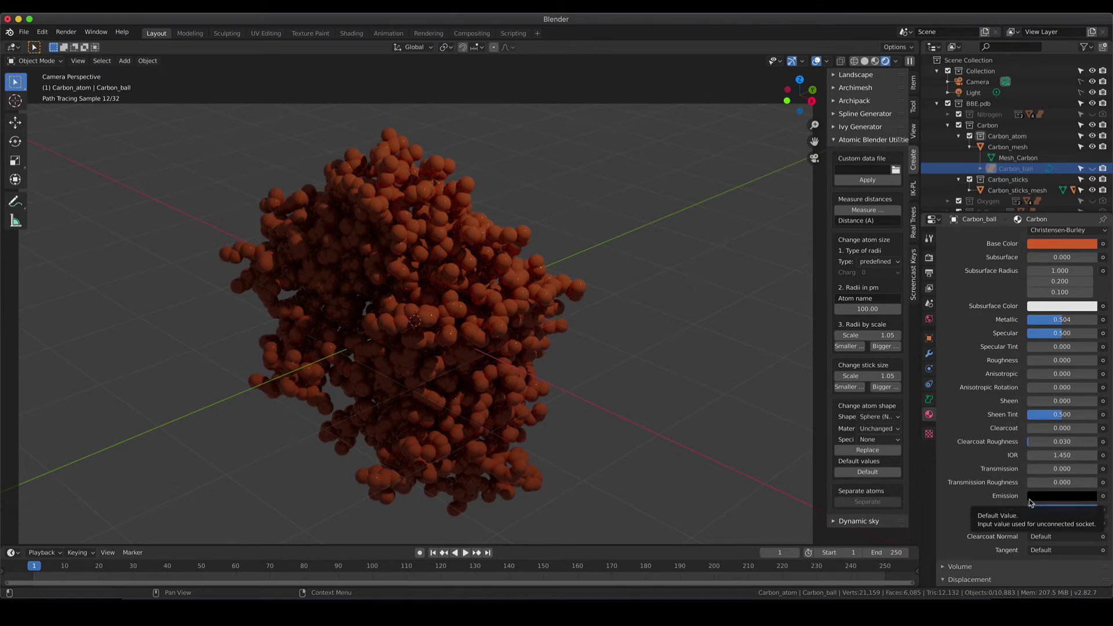
scroll(1002, 338, up, 4)
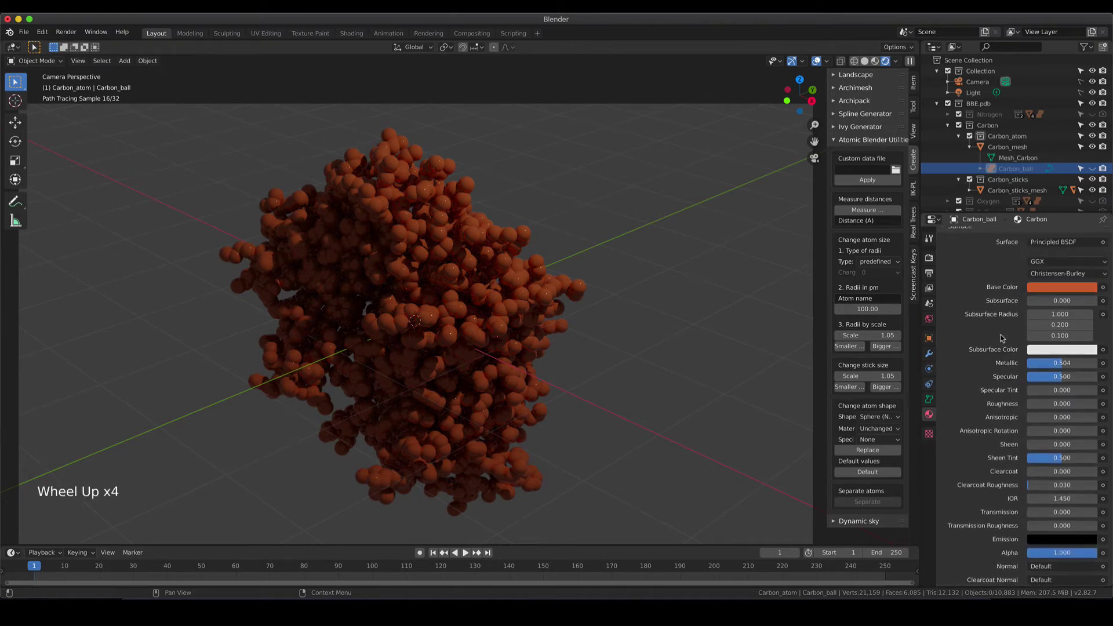
scroll(1003, 338, up, 5)
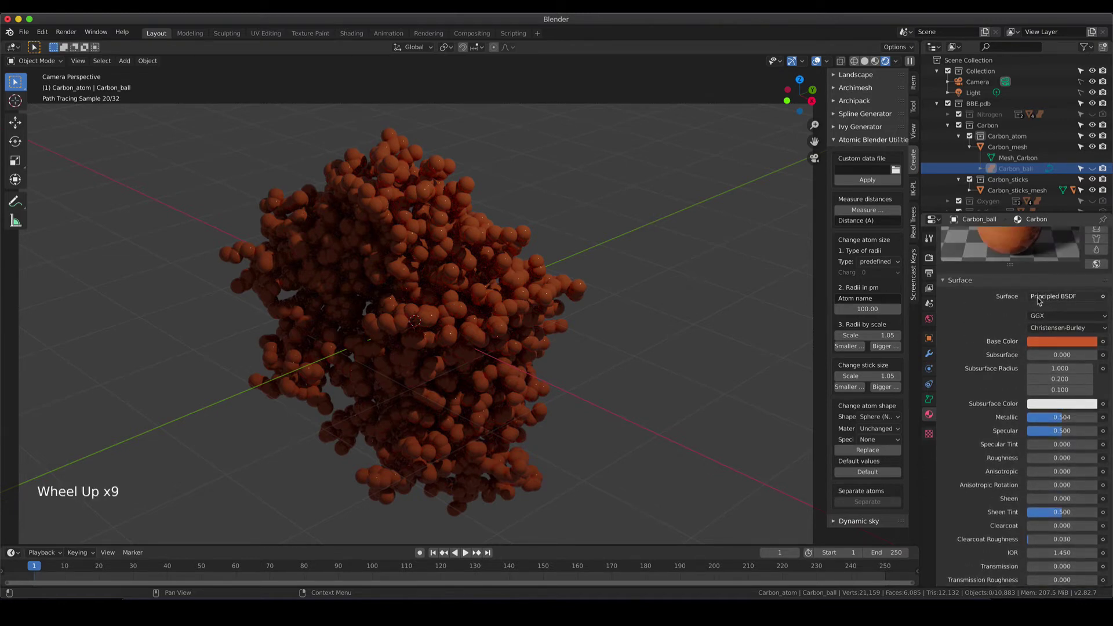
click(1072, 299)
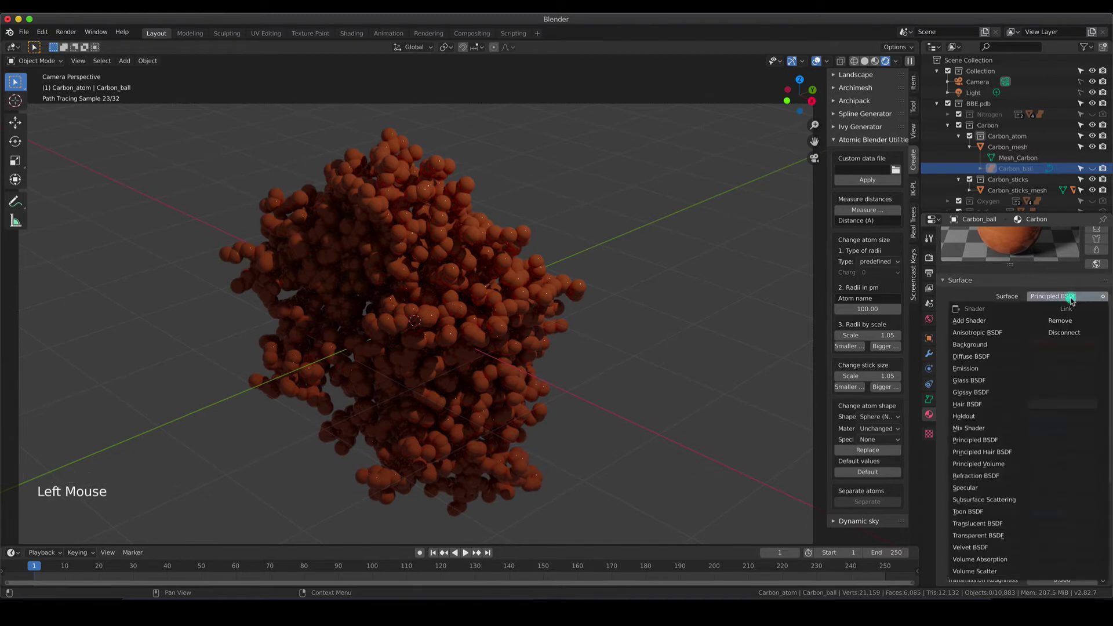
- Replace the Carbon material's surface with a Glass BSDF shader, then browse the Add > Mesh menu
click(977, 382)
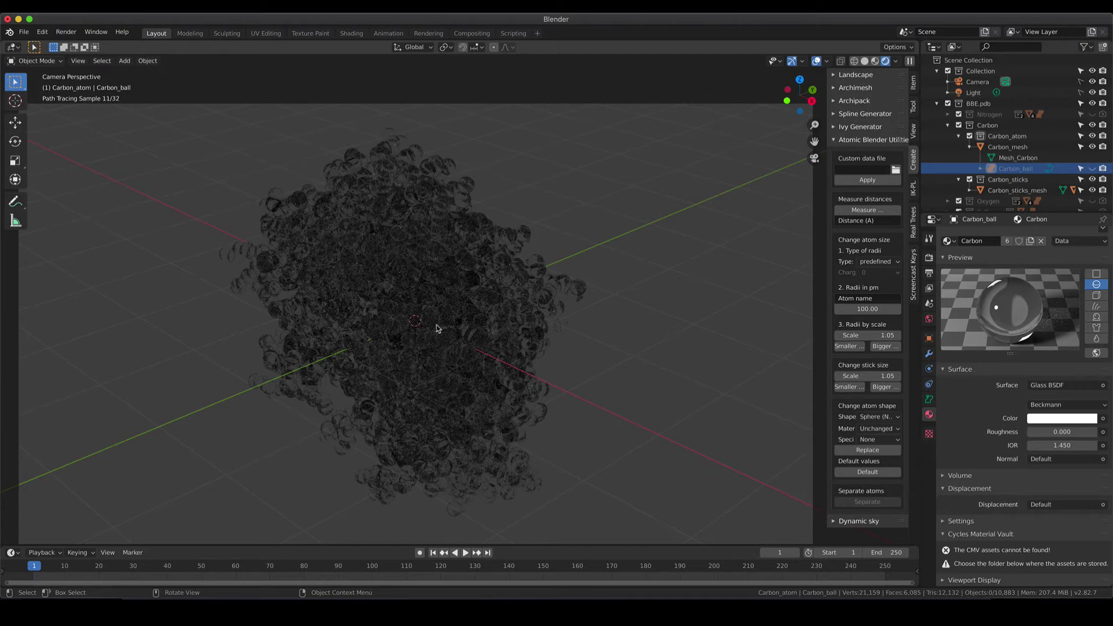
click(125, 61)
mouse_move(134, 74)
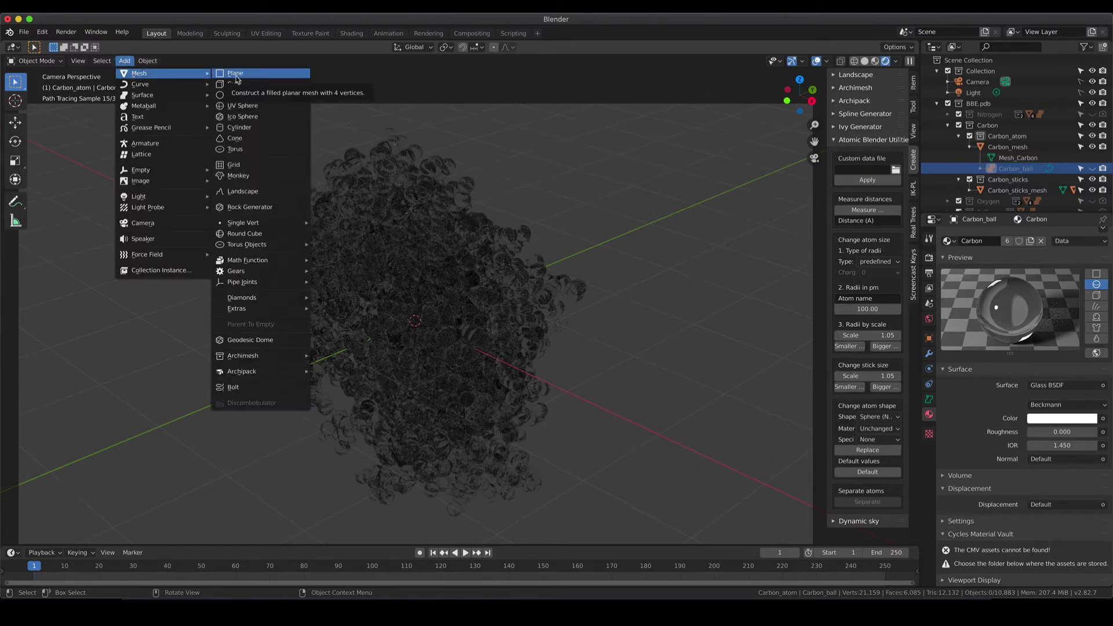
- Close the header Add menu and add a plane to the scene with Shift+A
key(Escape)
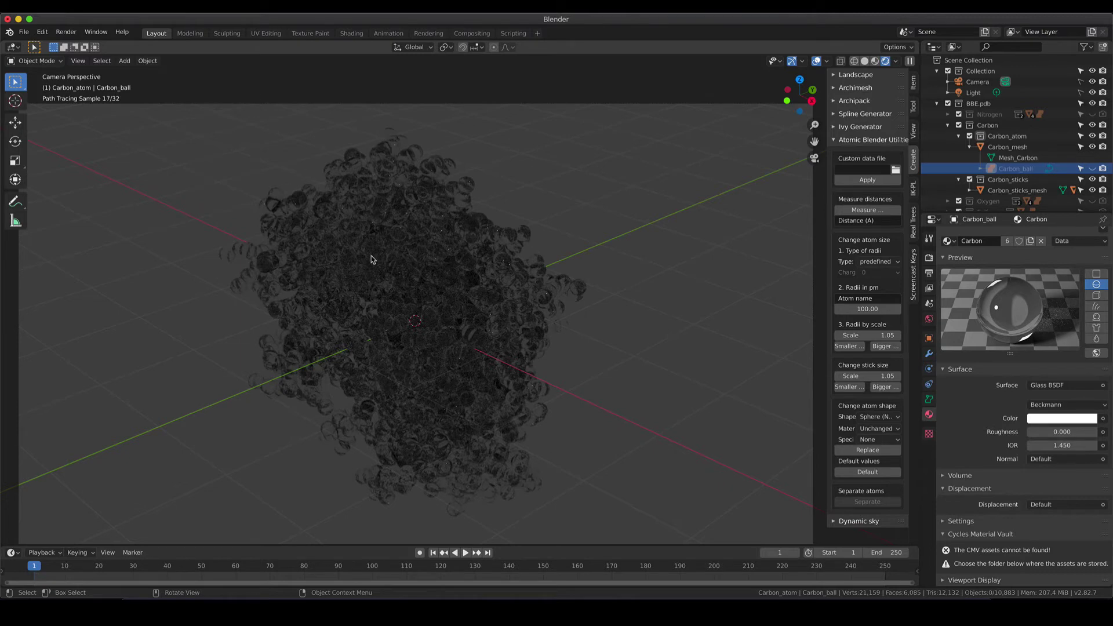
key(shift)
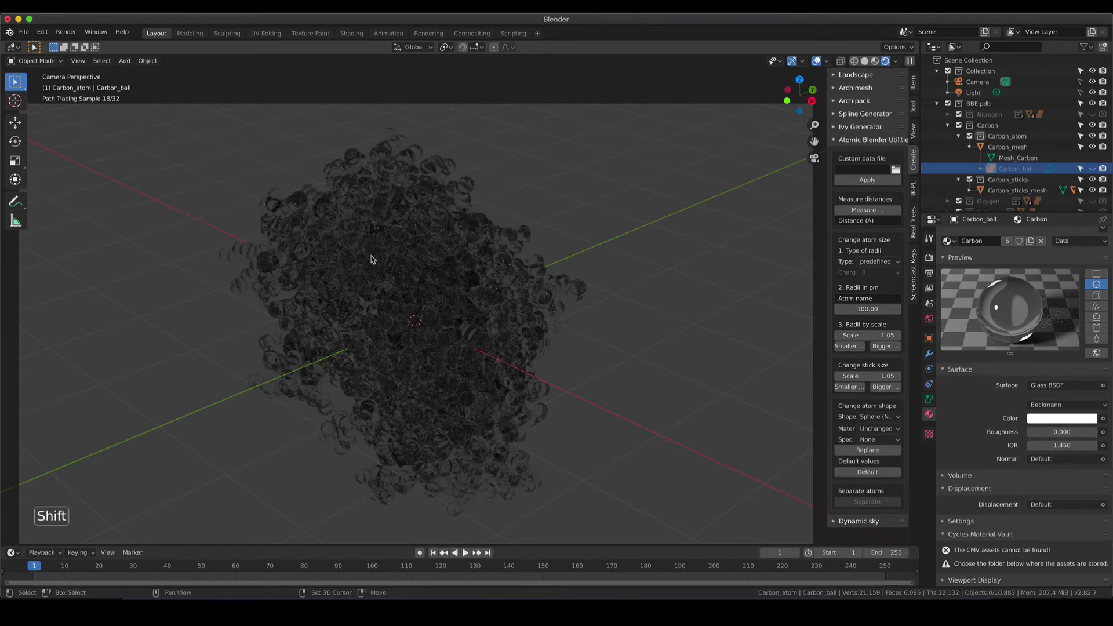
key(shift+a)
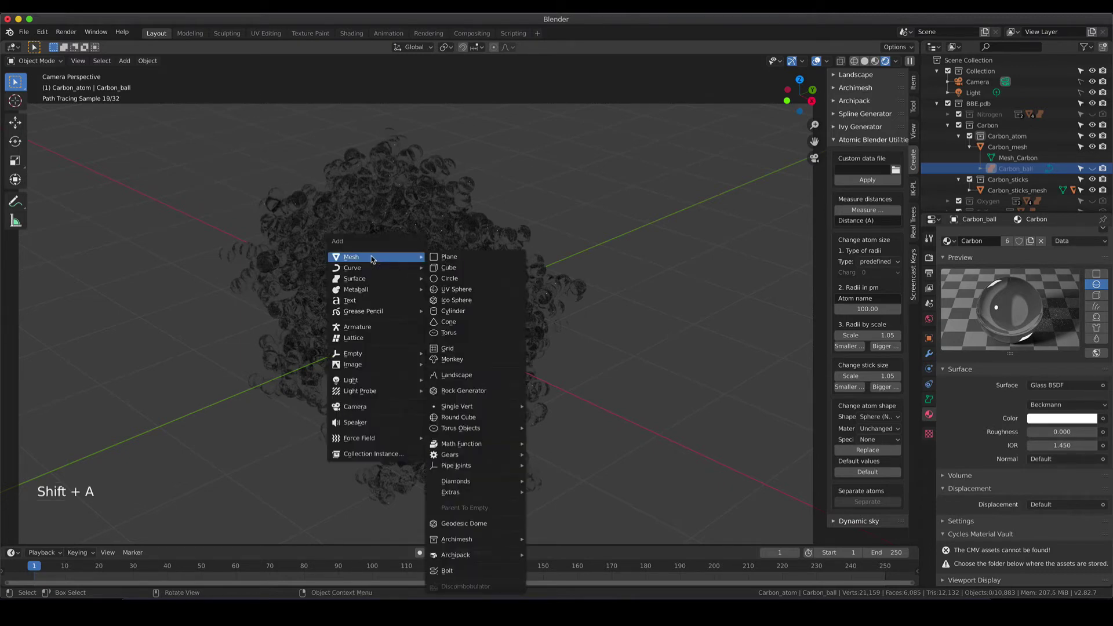
click(466, 257)
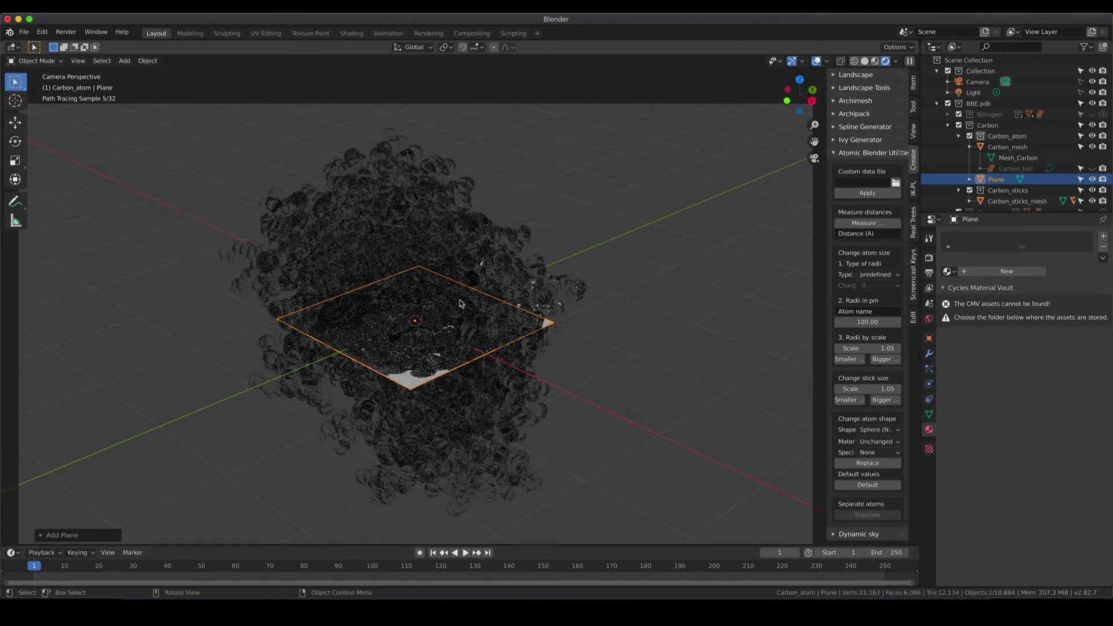
- Scale the plane up into a ground plane, deselect it, and zoom closer to the atoms
key(s)
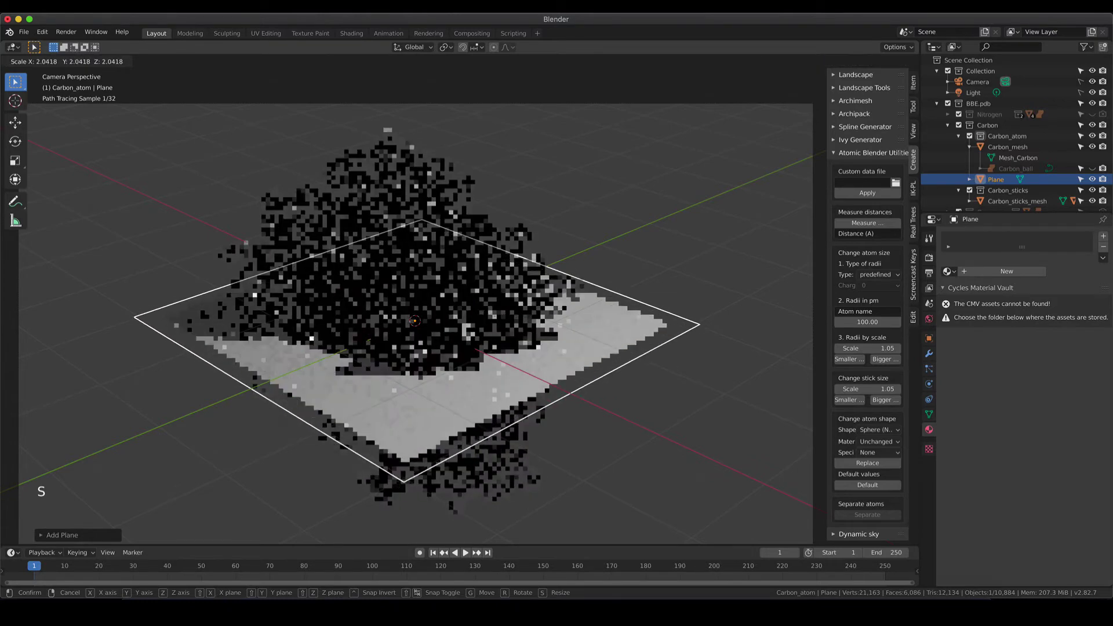
click(600, 354)
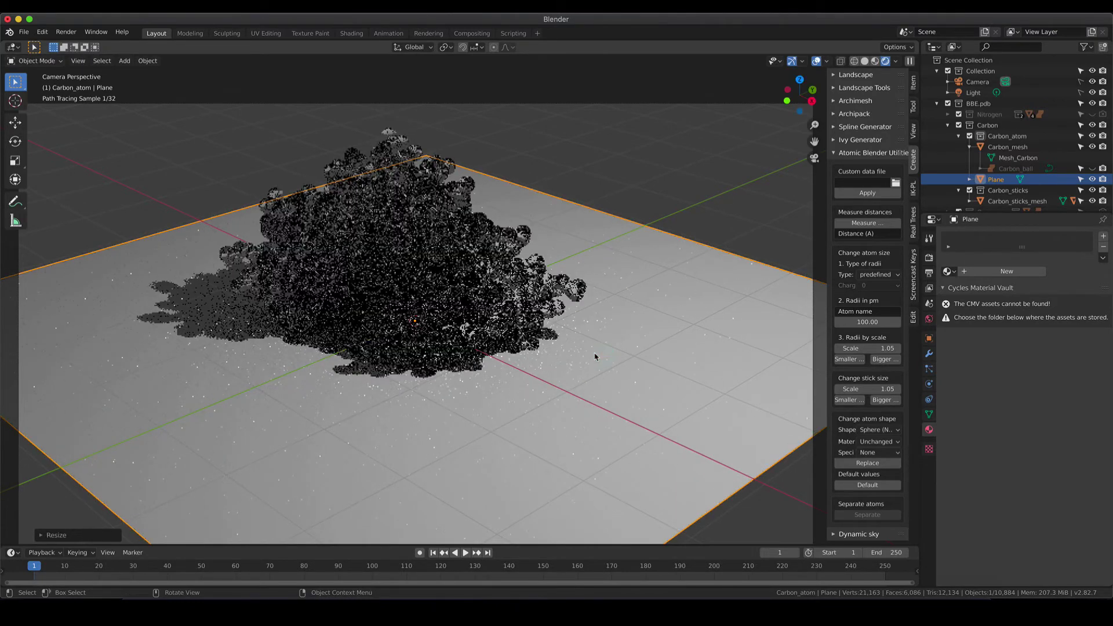
click(604, 167)
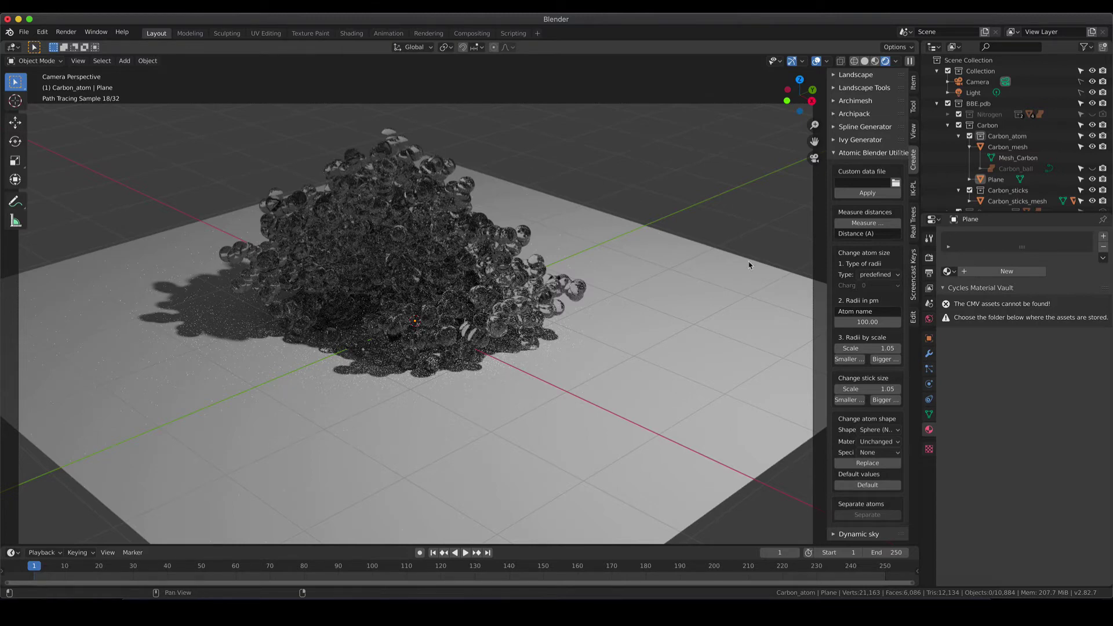
scroll(580, 302, up, 4)
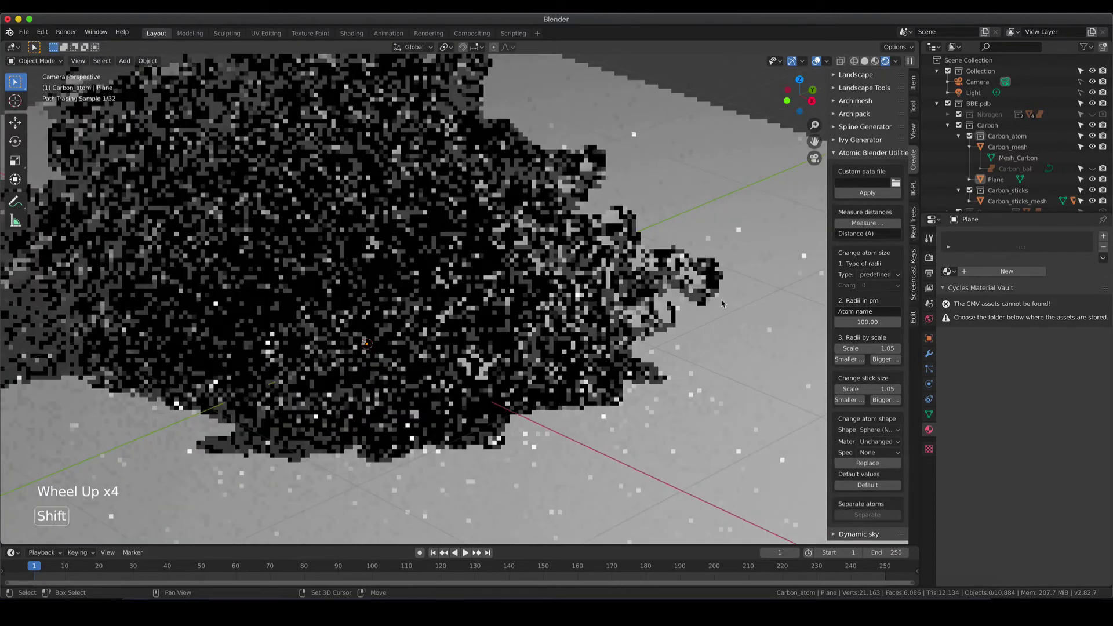
mouse_move(579, 302)
shift+middle_down()
mouse_move(639, 284)
mouse_move(612, 273)
shift+middle_up()
scroll(630, 284, up, 4)
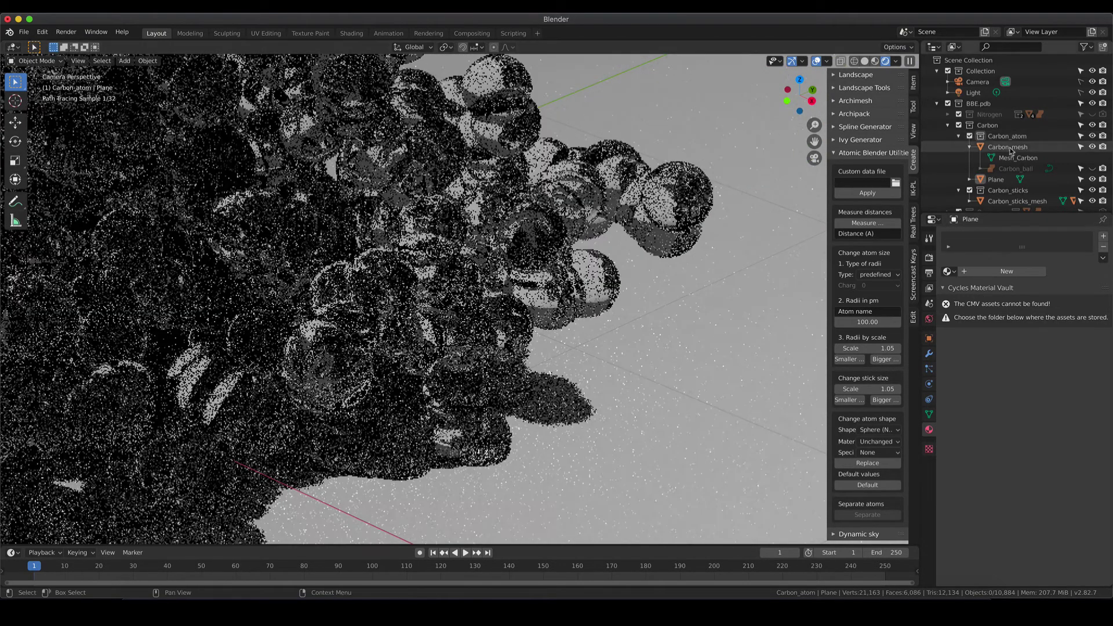
- Select Carbon_ball and tint its Glass BSDF colour a pale cyan-green
click(1011, 169)
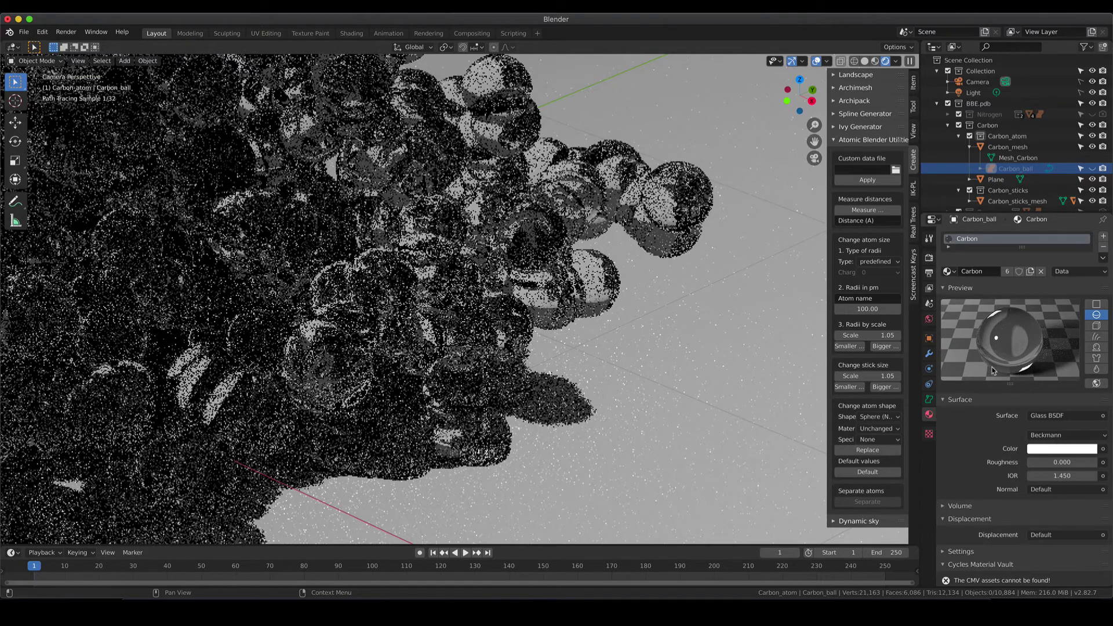
click(1056, 451)
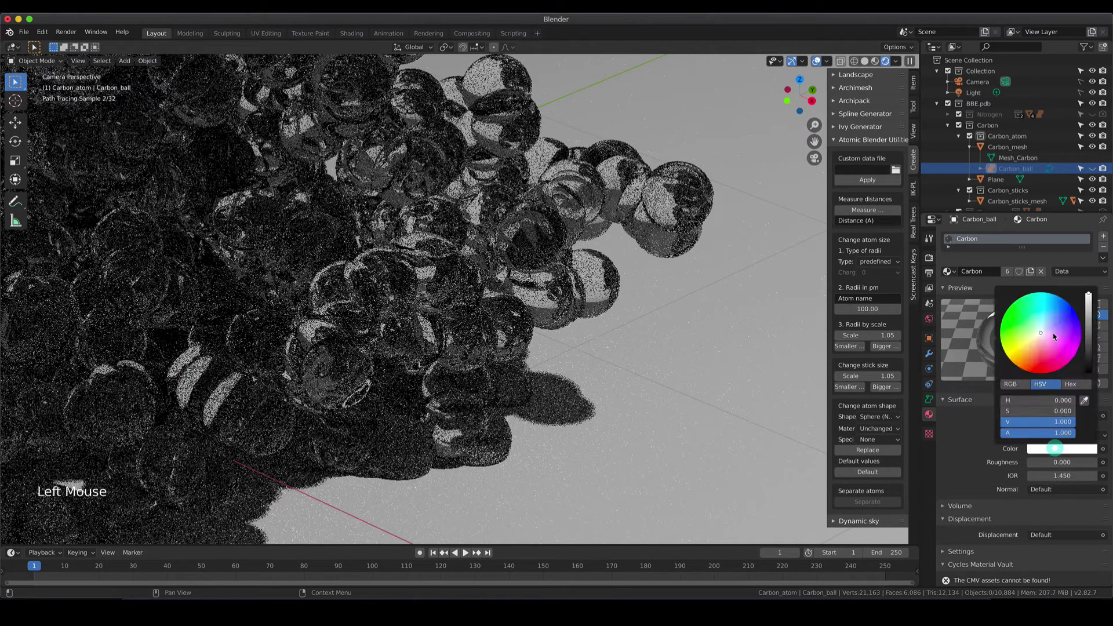
click(1041, 321)
drag(1041, 322, 1035, 326)
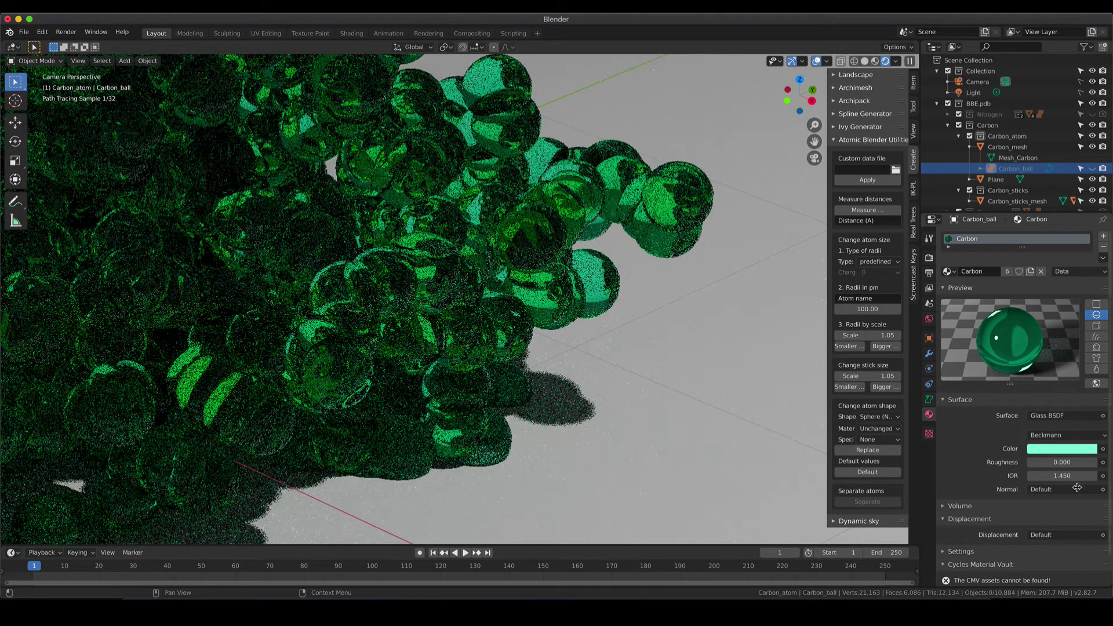
click(1030, 476)
click(1030, 476)
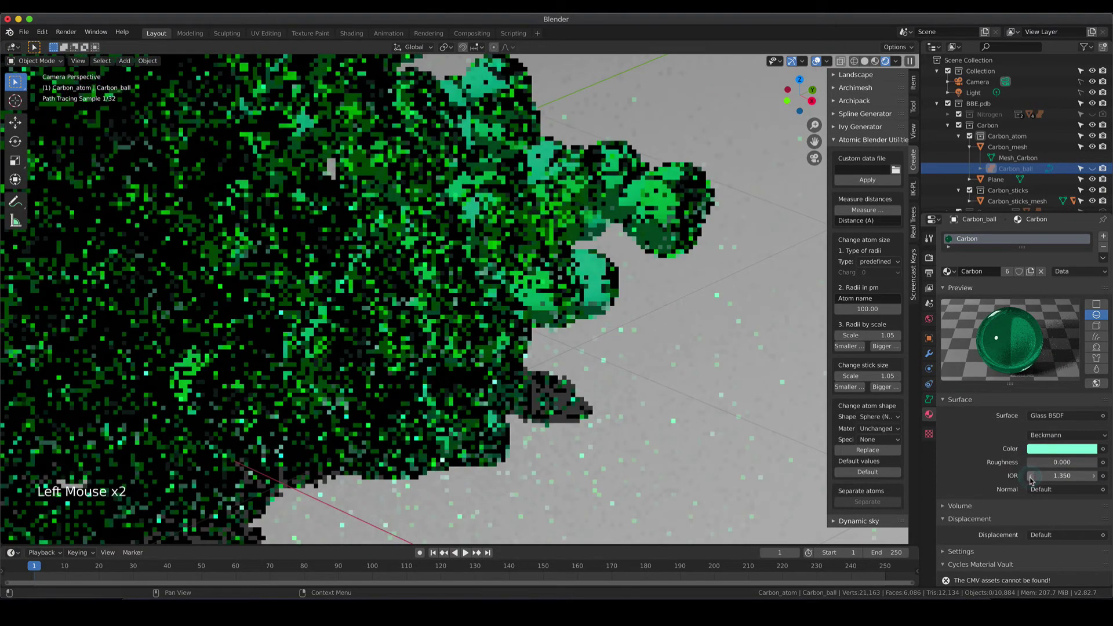
click(1031, 476)
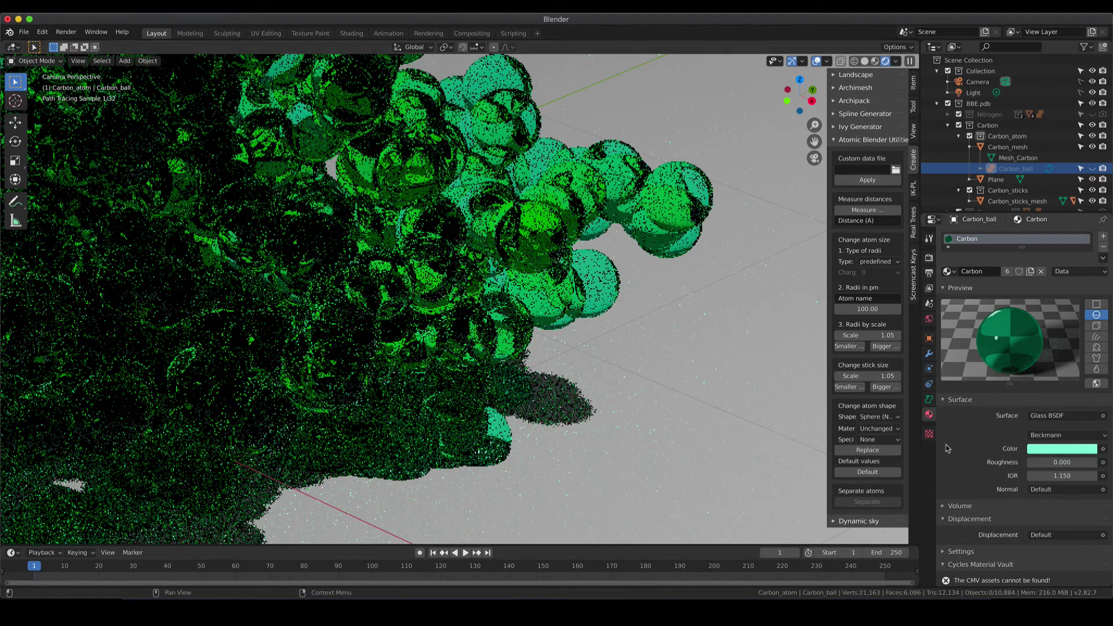
click(1031, 475)
click(1033, 476)
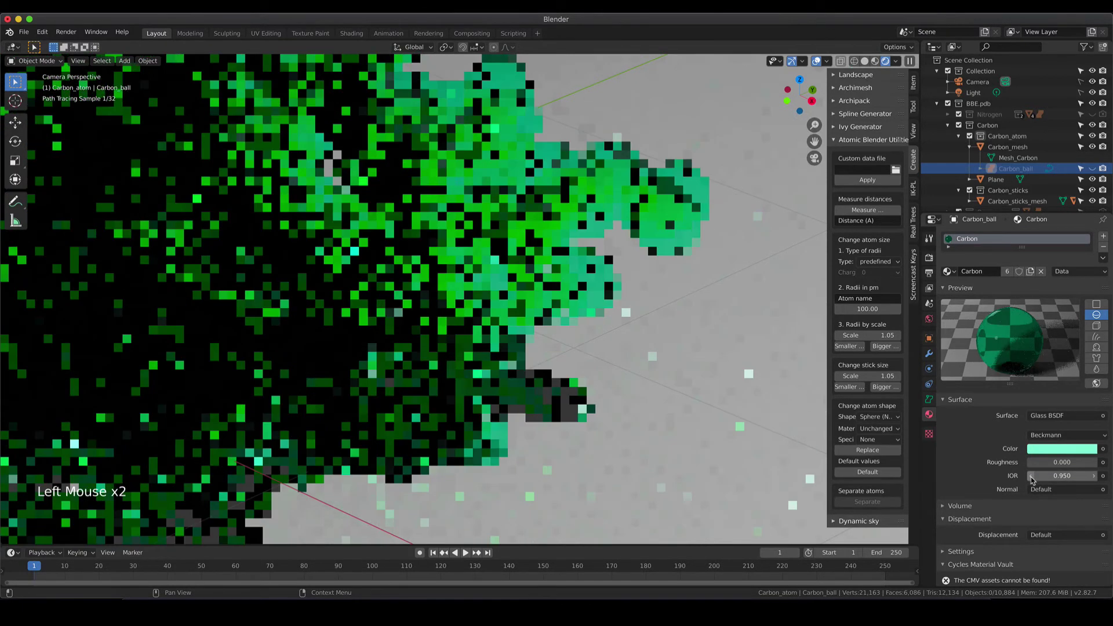
text(1)
click(971, 470)
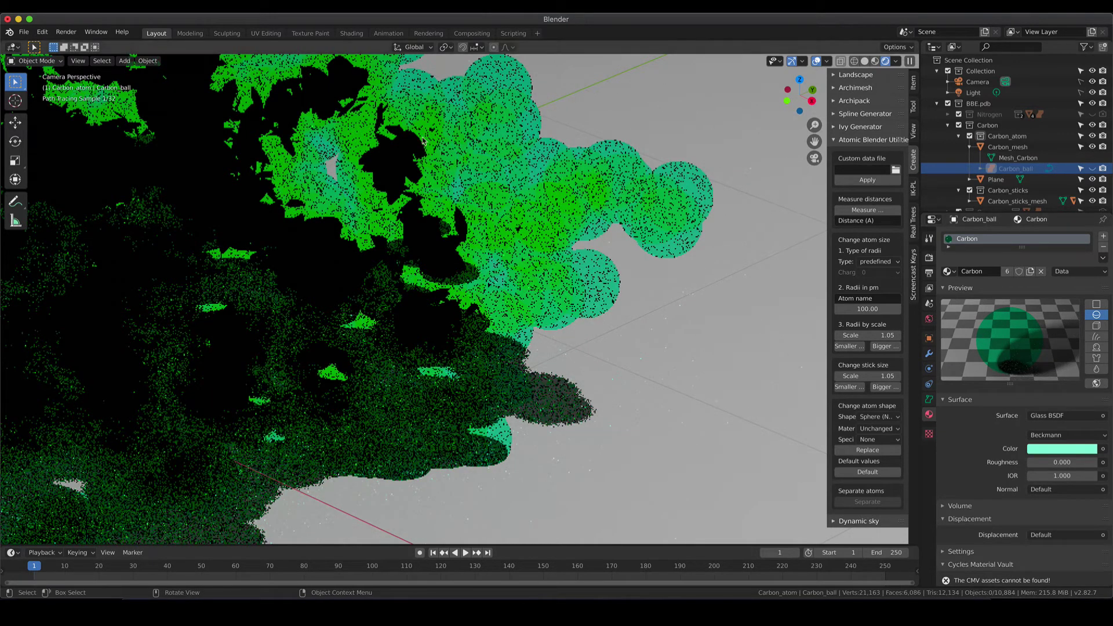
double_click(1031, 476)
click(1031, 475)
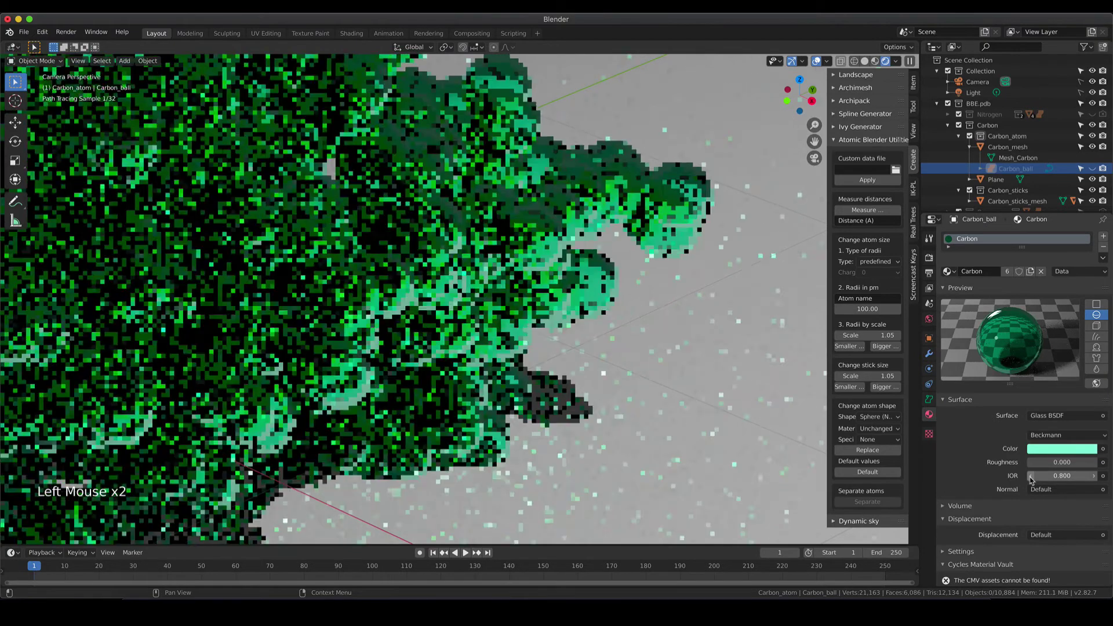
click(1031, 476)
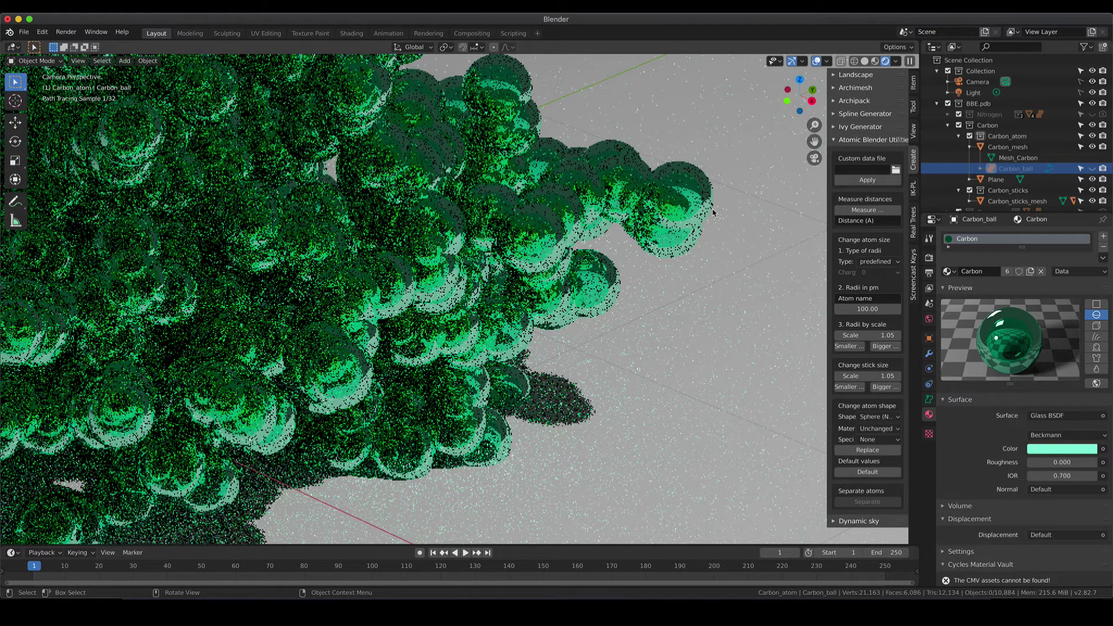
click(1094, 476)
click(1094, 475)
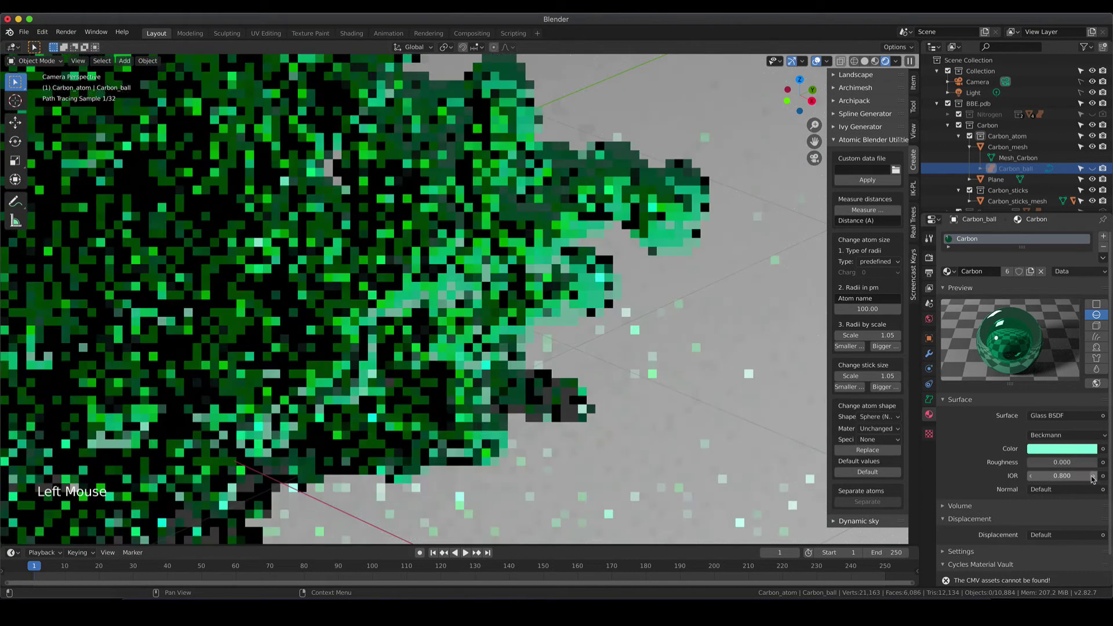
click(1094, 475)
click(1094, 475)
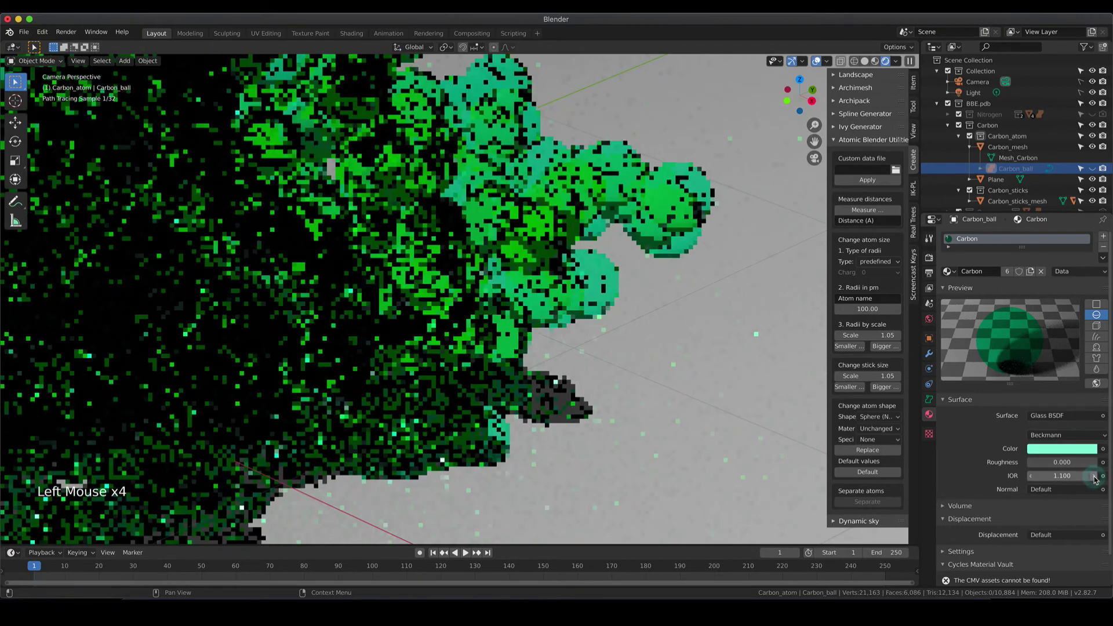
click(1094, 475)
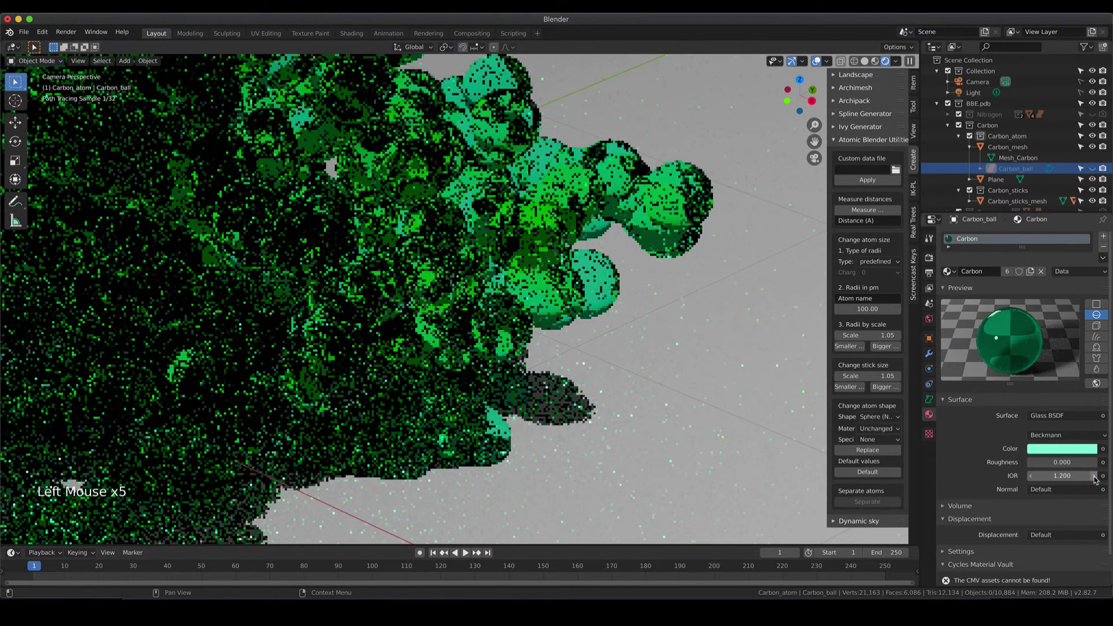
click(1093, 475)
click(1094, 475)
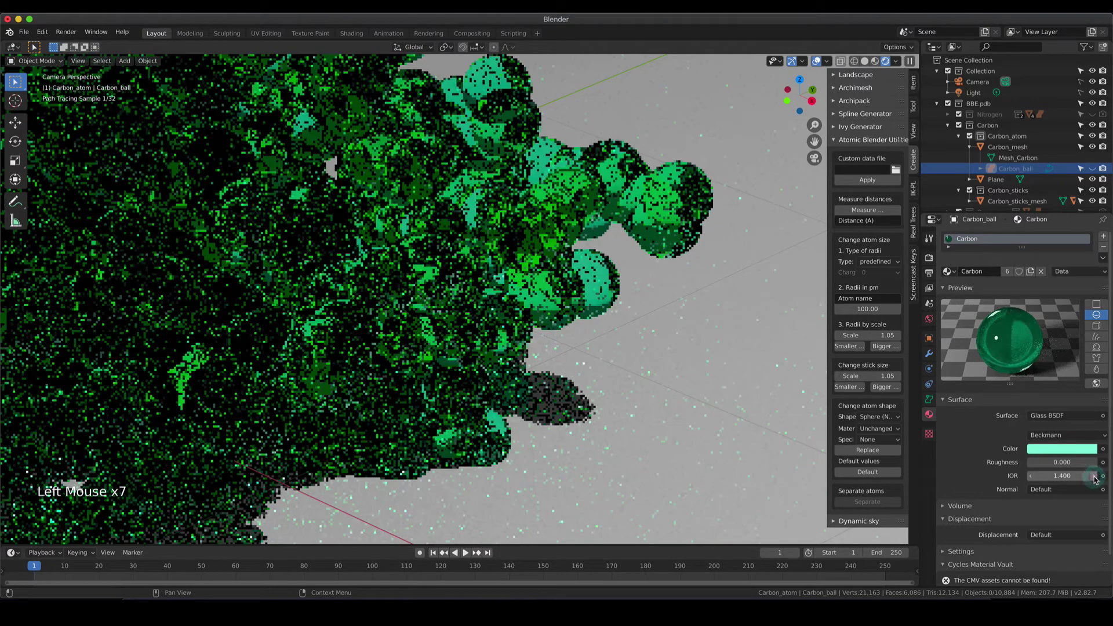
click(1063, 475)
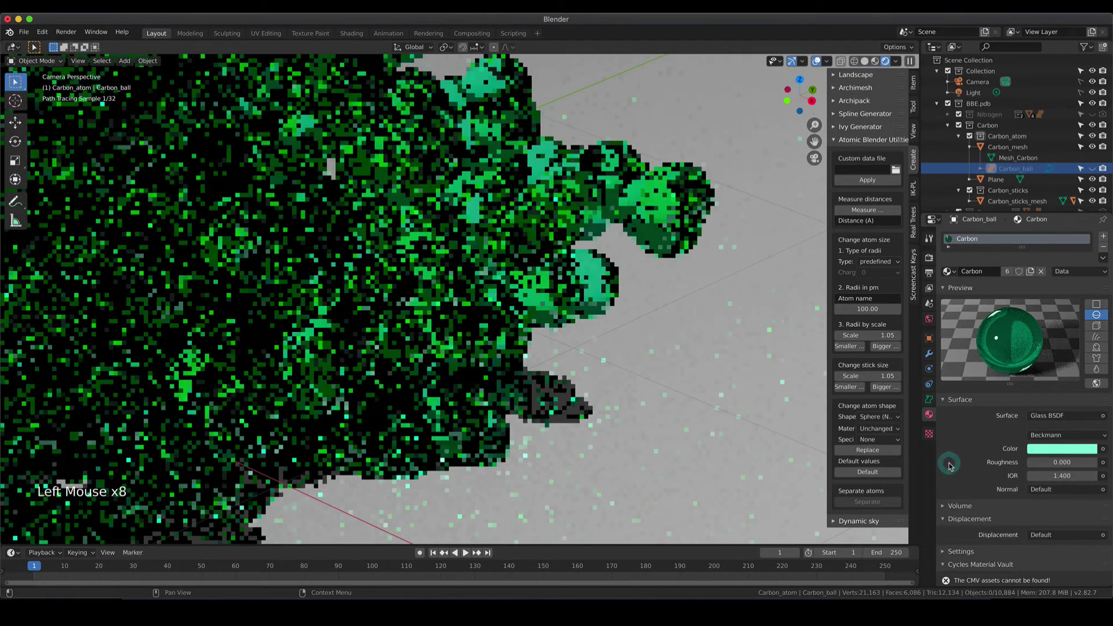
click(1071, 476)
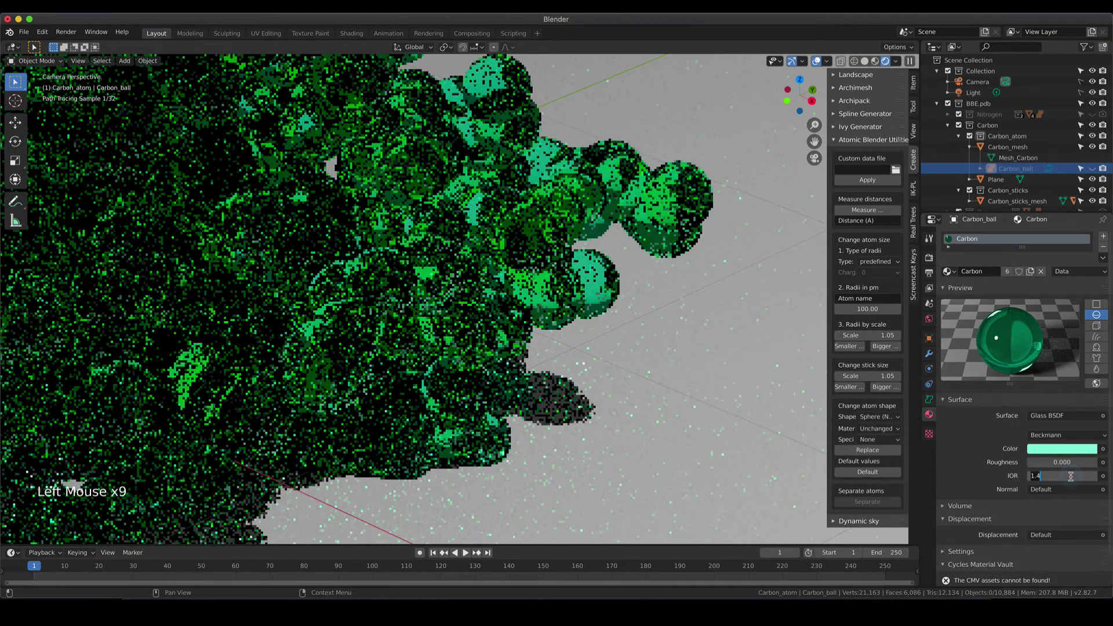
text(5)
key(Return)
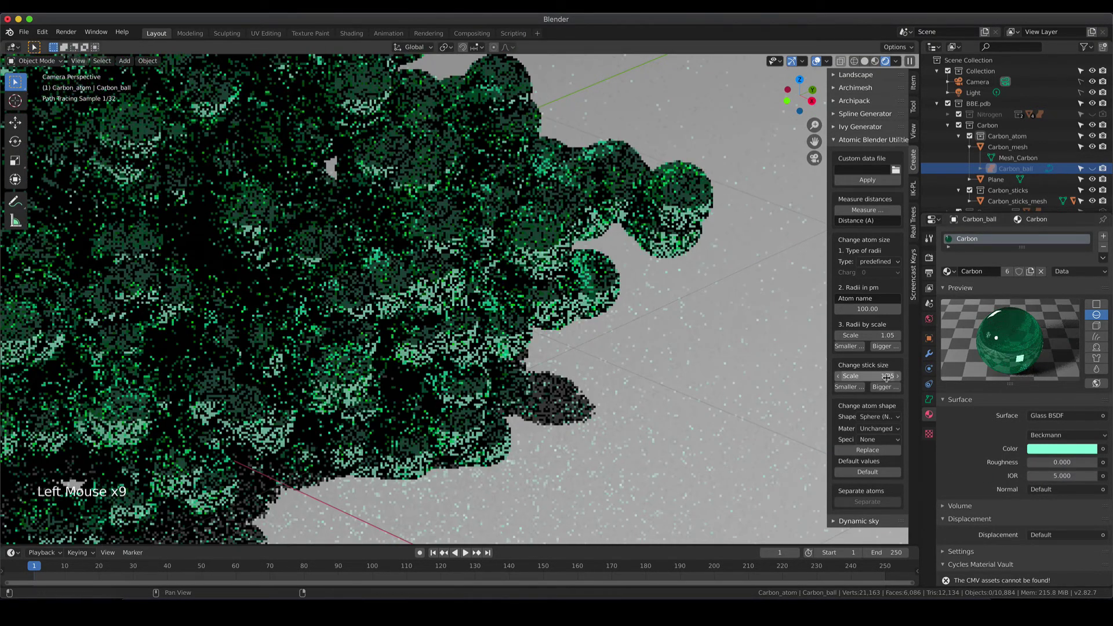
scroll(957, 463, down, 8)
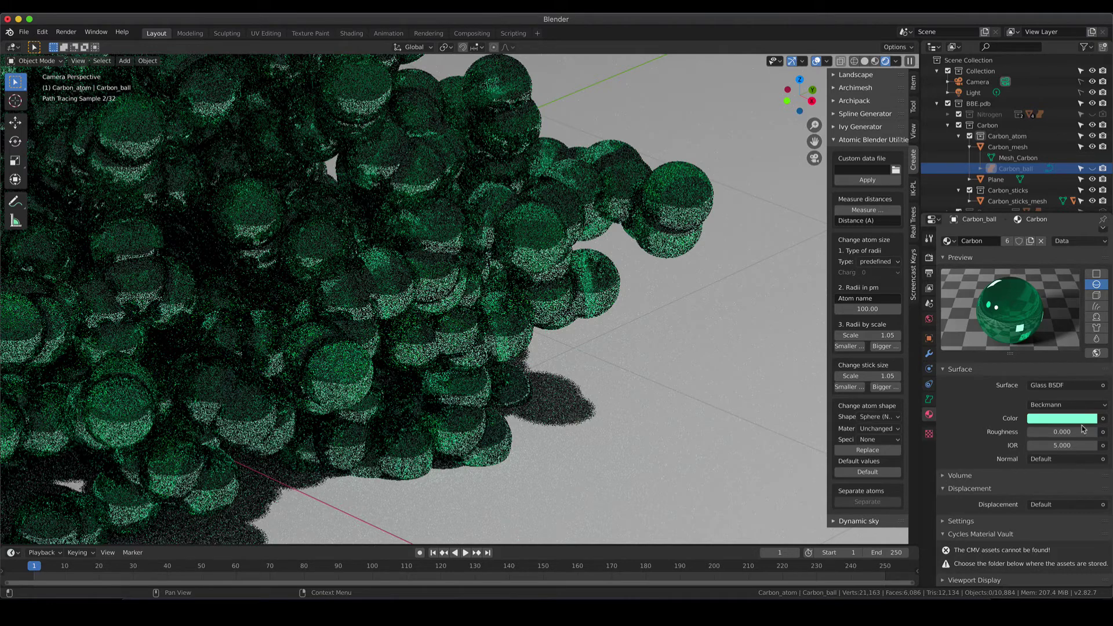
click(1071, 444)
text(1.45)
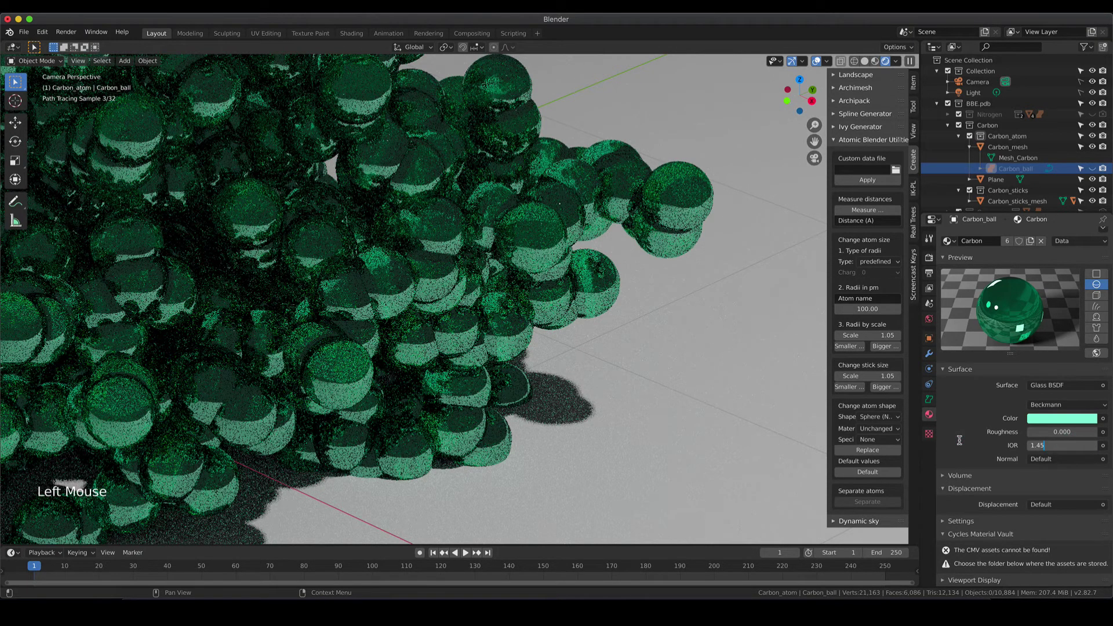
key(Return)
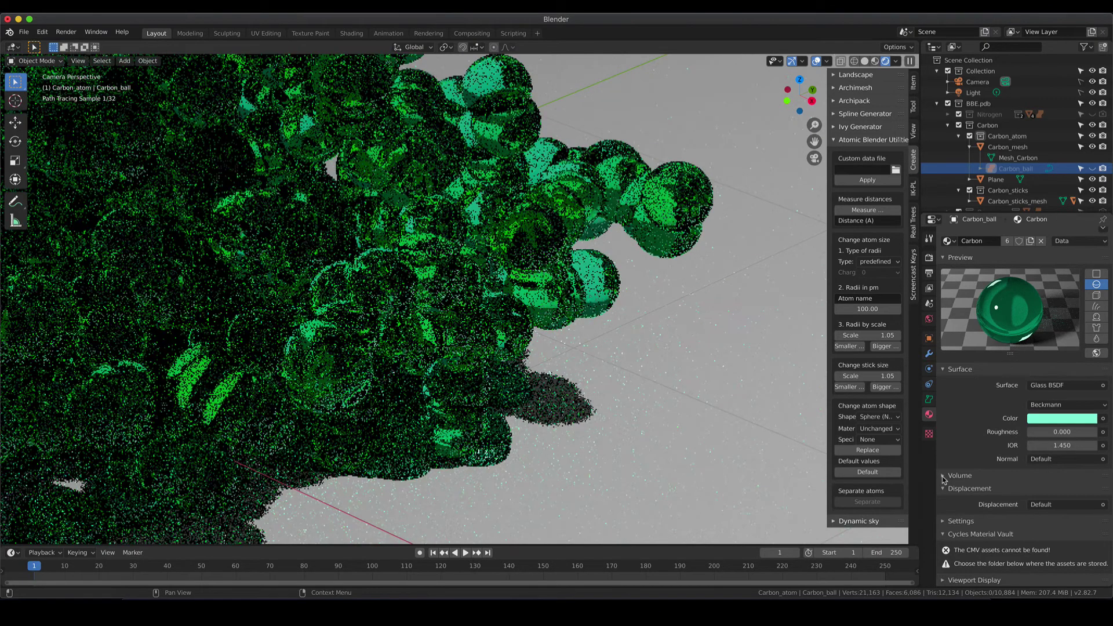
- Set the Carbon material's Volume to an Emission shader with strength 0.5
click(943, 477)
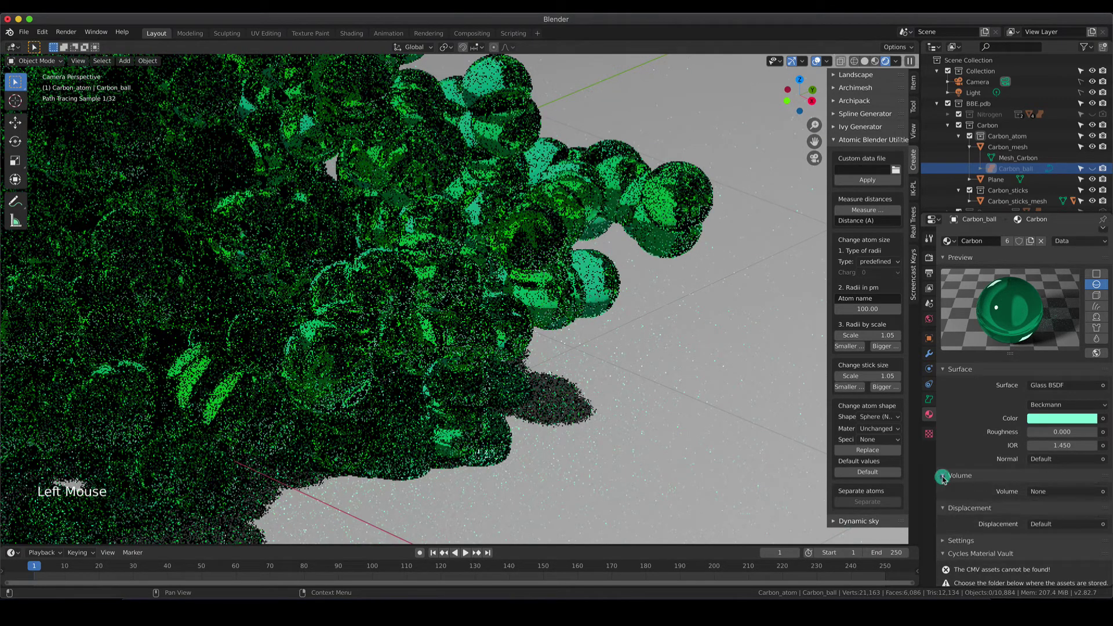
click(1064, 496)
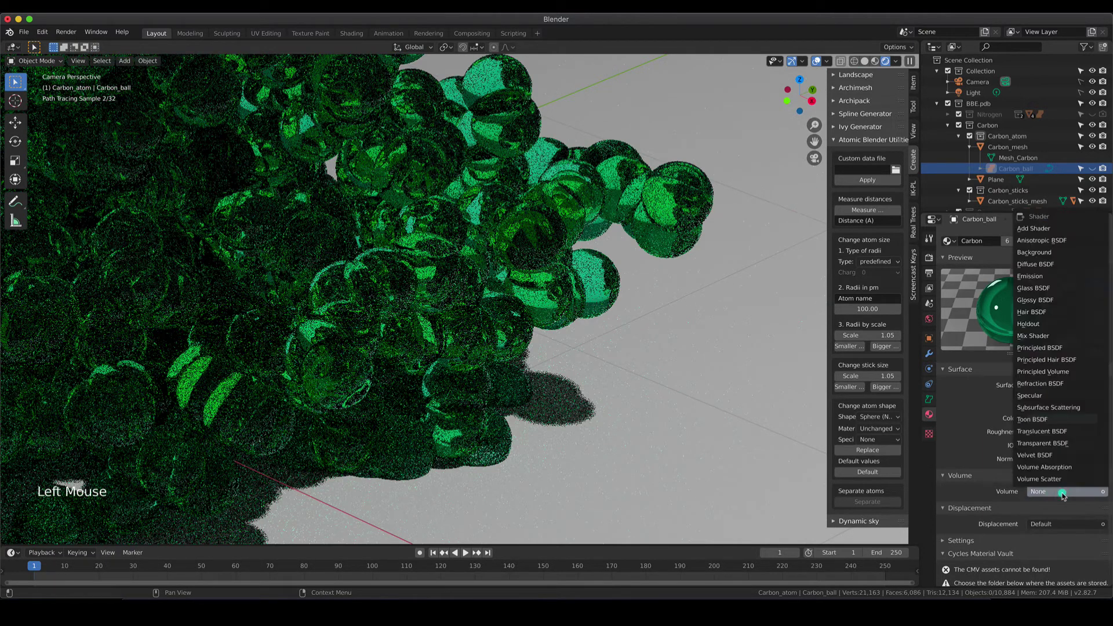
click(1048, 280)
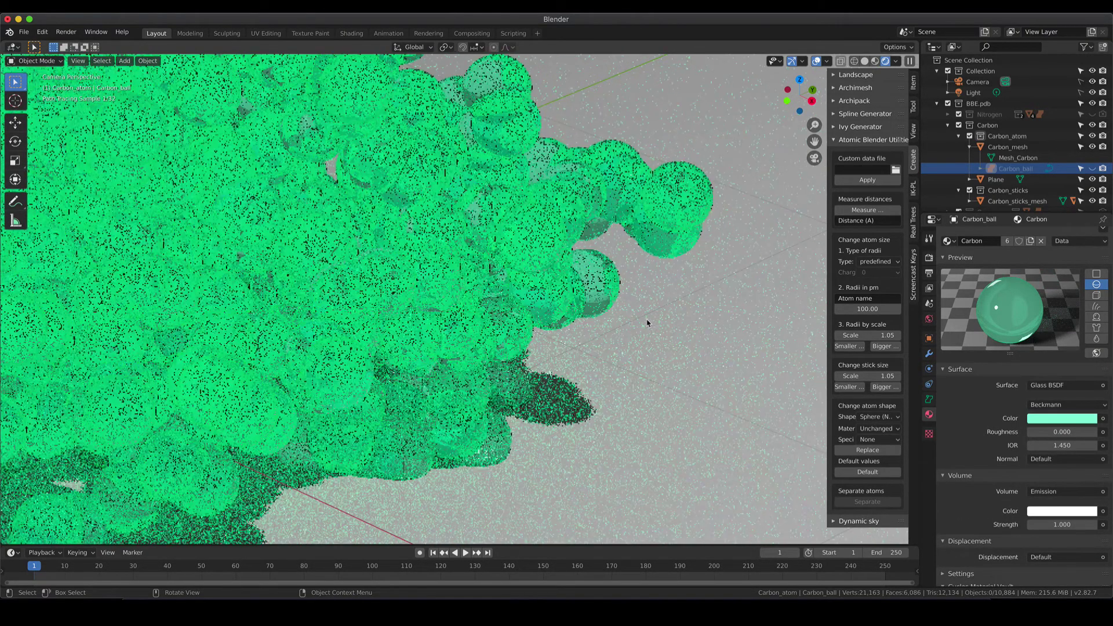
click(1058, 525)
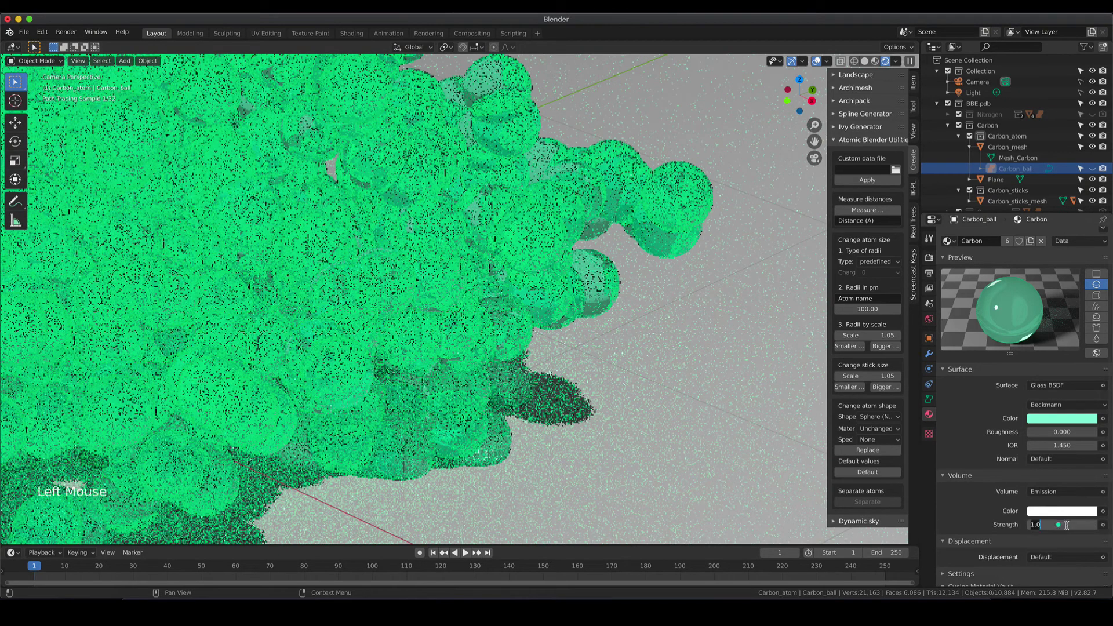
text(0.5)
key(Return)
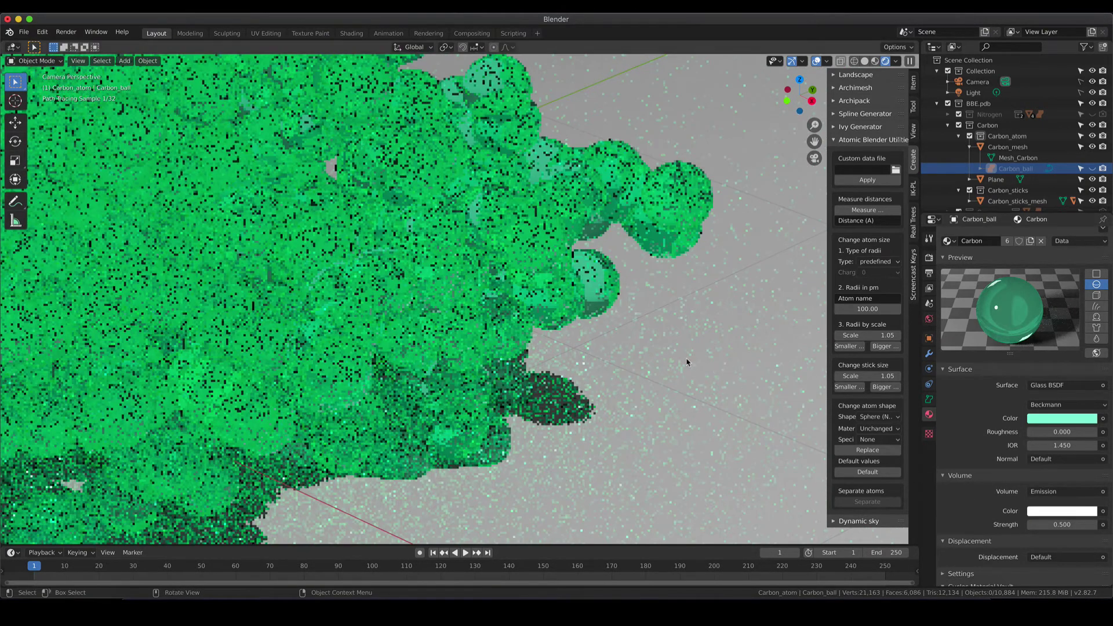
scroll(528, 338, down, 8)
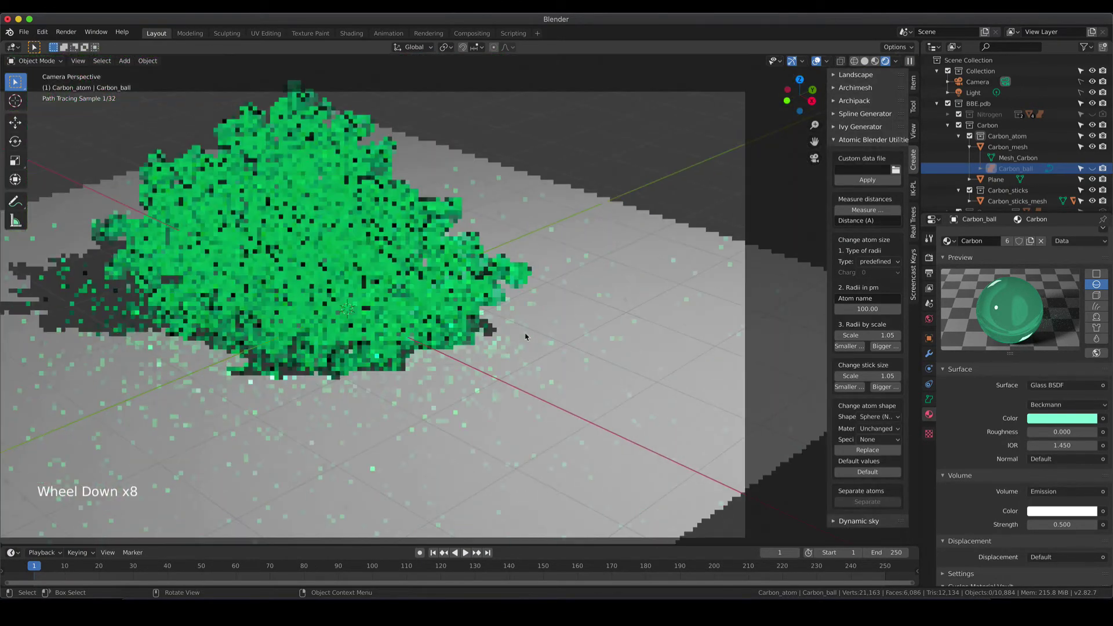
- Reframe the atom cluster and change the volume emission colour to blue
shift+middle_drag(525, 336, 479, 314)
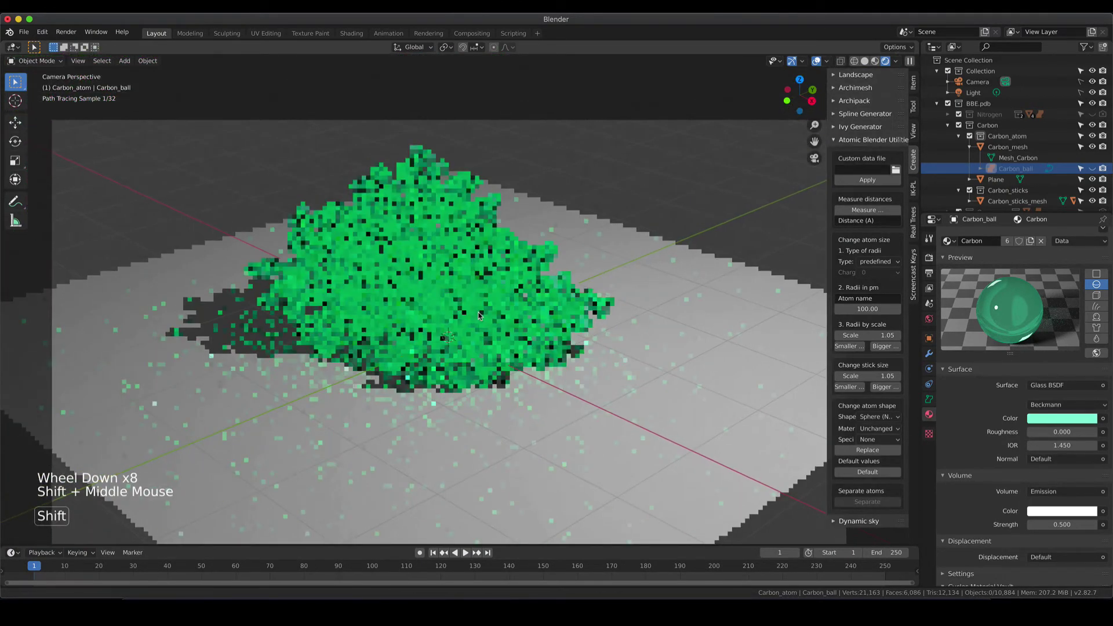
click(675, 174)
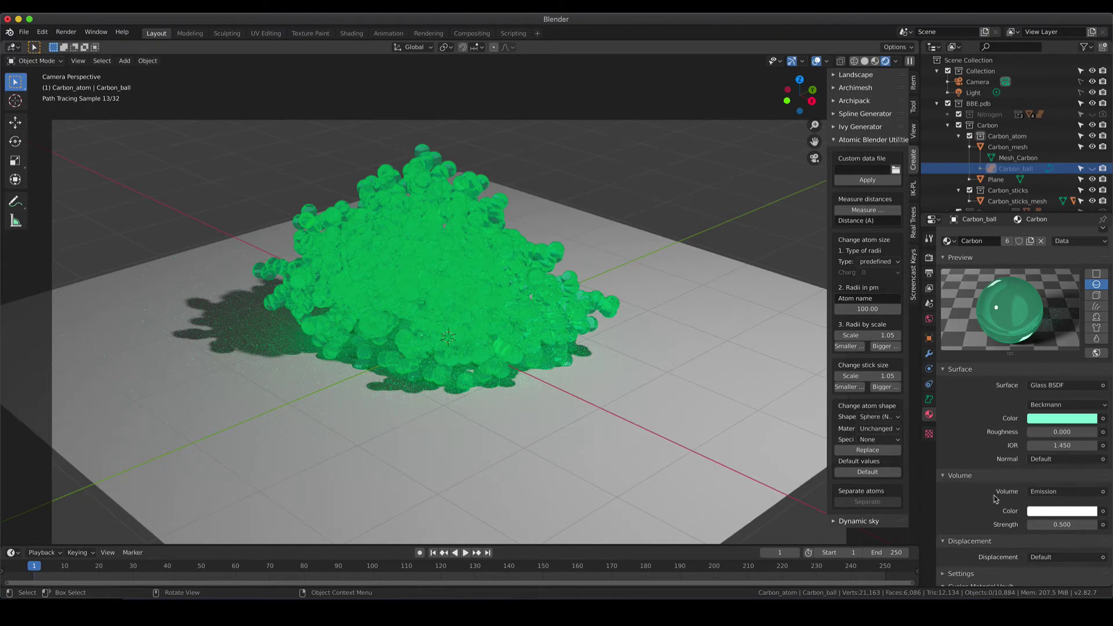
click(1063, 510)
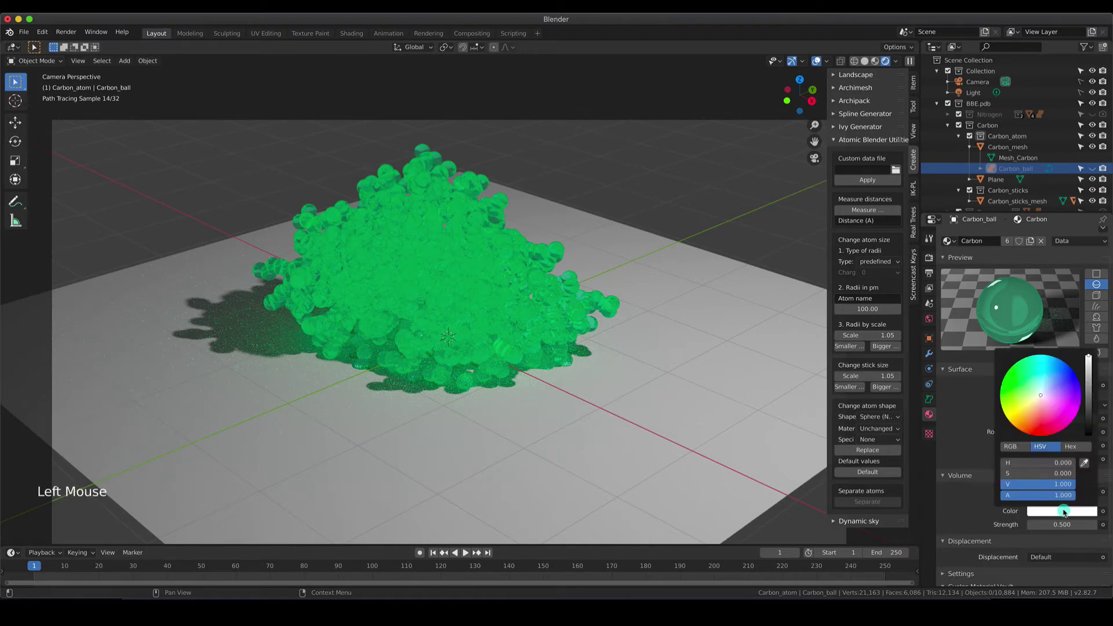
click(1055, 365)
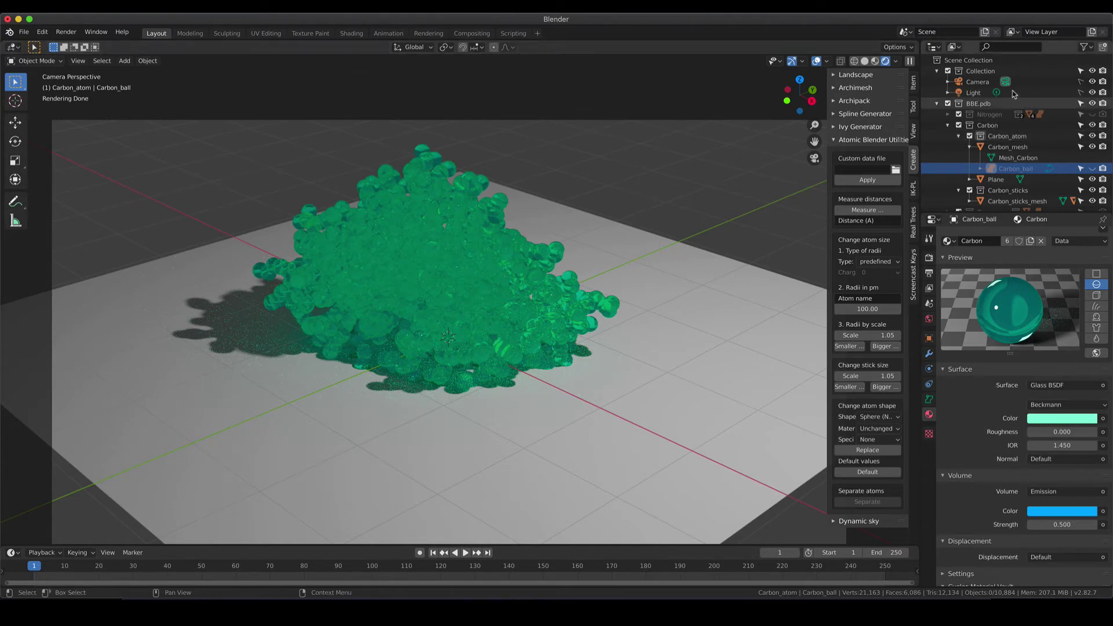
- Hide the light and darken the World background colour value to about 0.01
click(1092, 94)
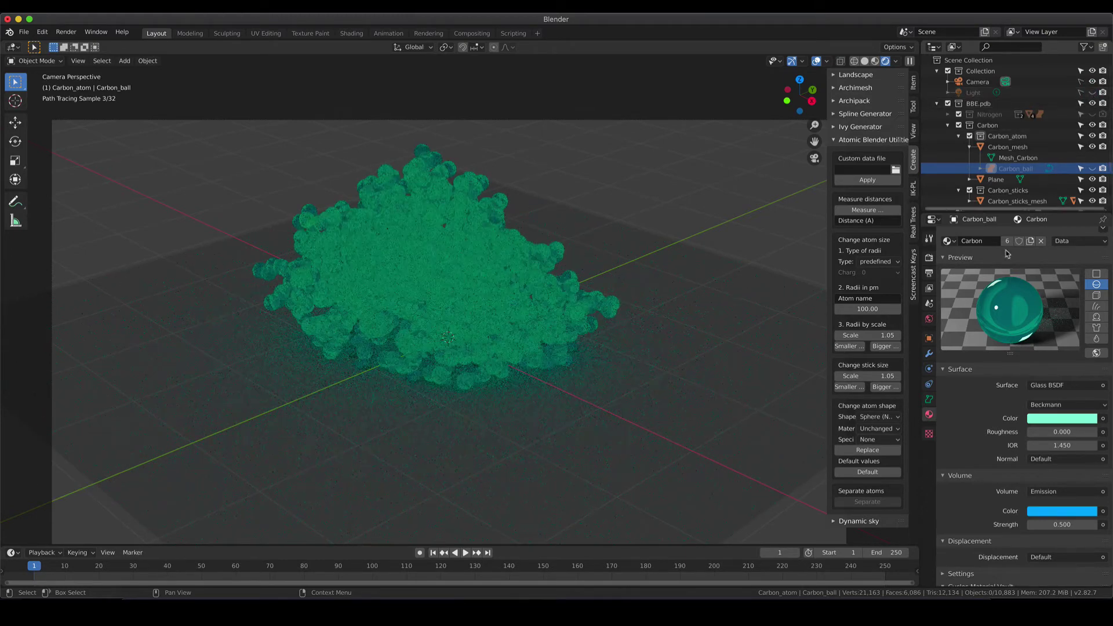
click(929, 320)
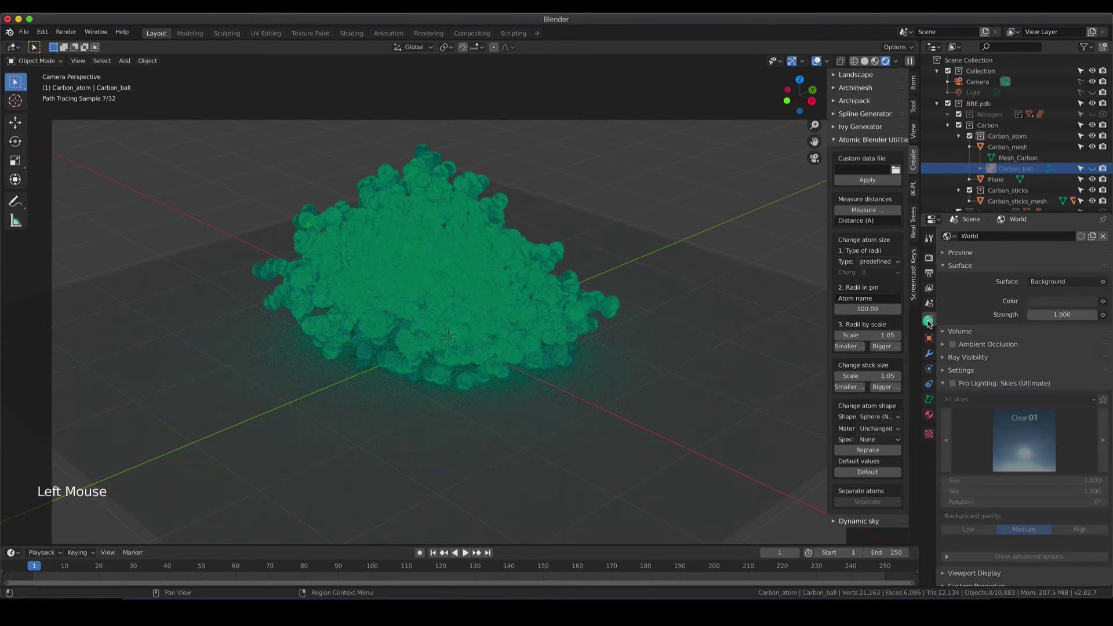
click(1069, 303)
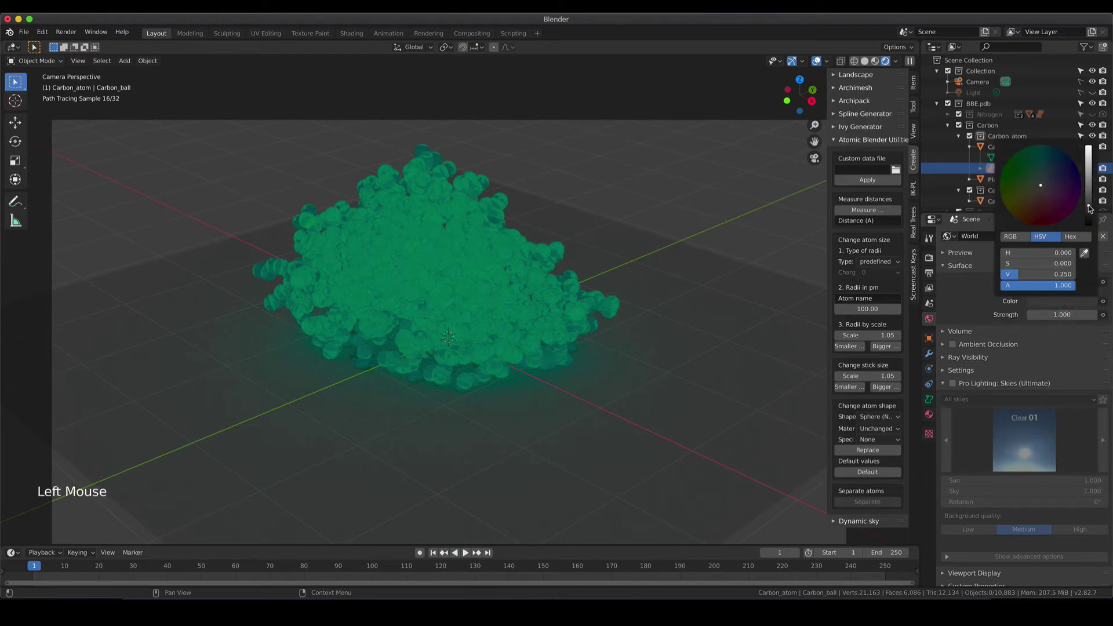
click(1088, 216)
drag(1088, 216, 1090, 228)
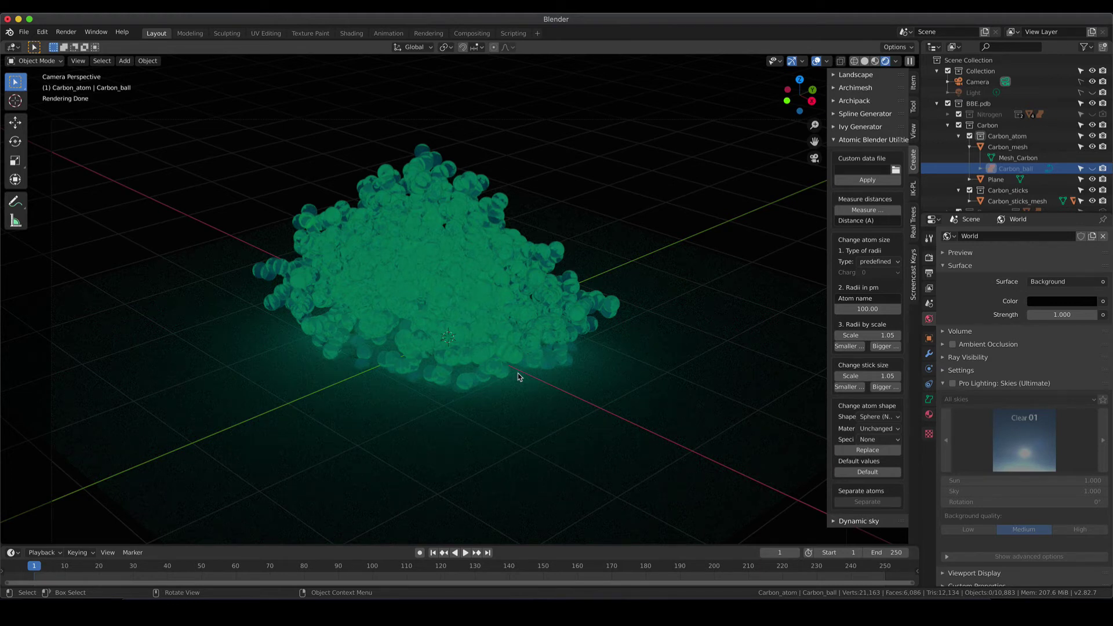
- In Solid shading, select the ground plane and lower it along Z
key(z)
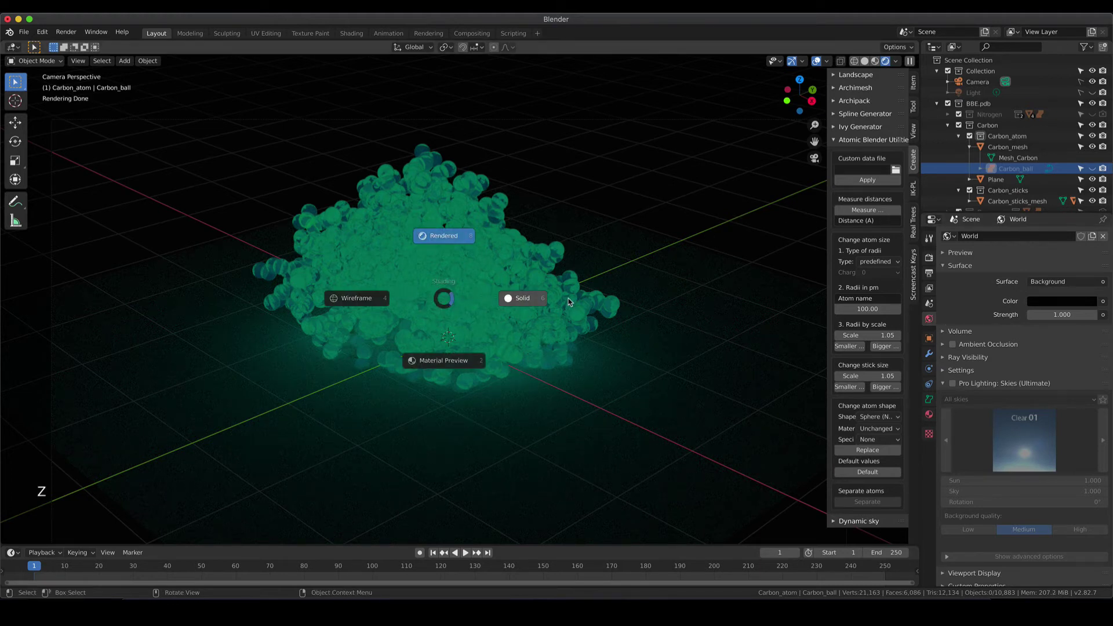
click(528, 299)
click(561, 391)
scroll(556, 389, down, 2)
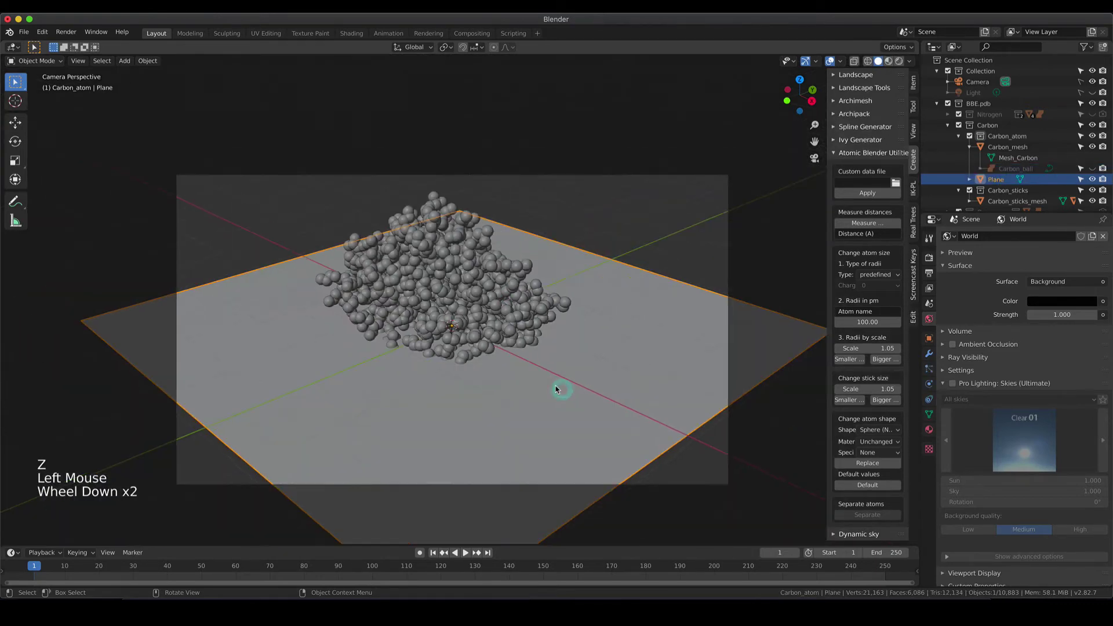
scroll(556, 389, down, 1)
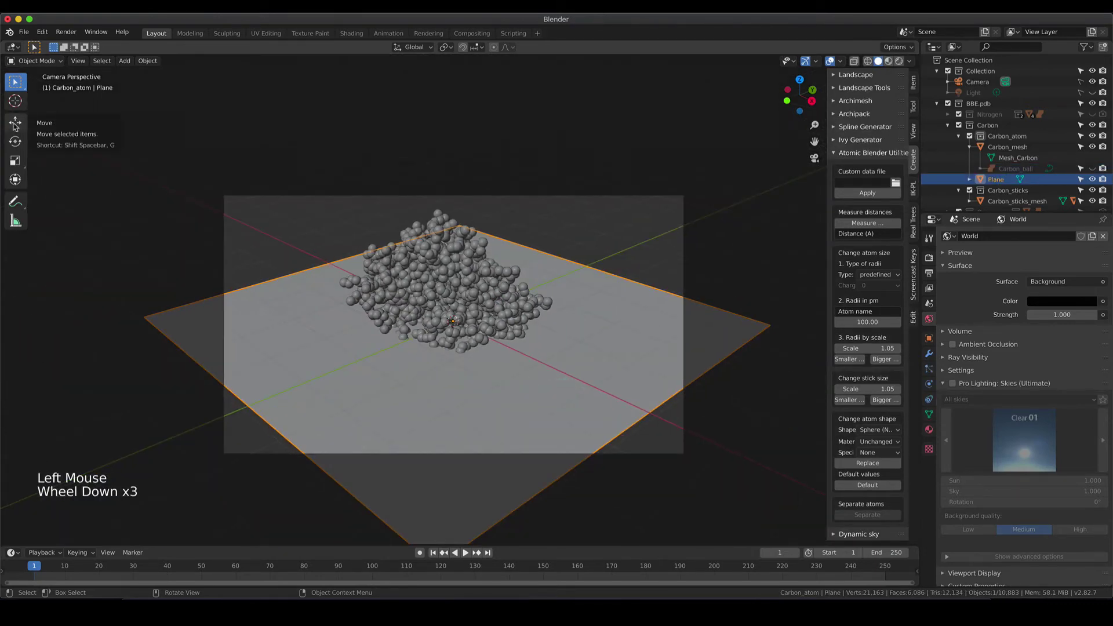
click(14, 123)
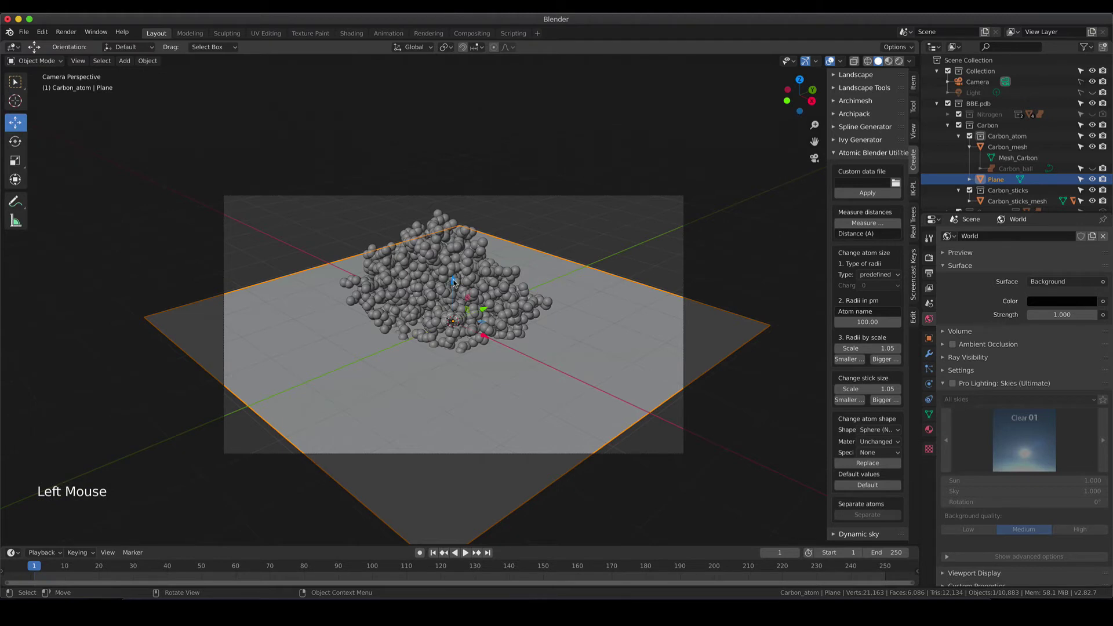
mouse_move(454, 282)
mouse_down()
mouse_move(468, 385)
mouse_move(477, 369)
mouse_up()
- Return to Rendered shading and scale the ground plane up to 4.604
key(z)
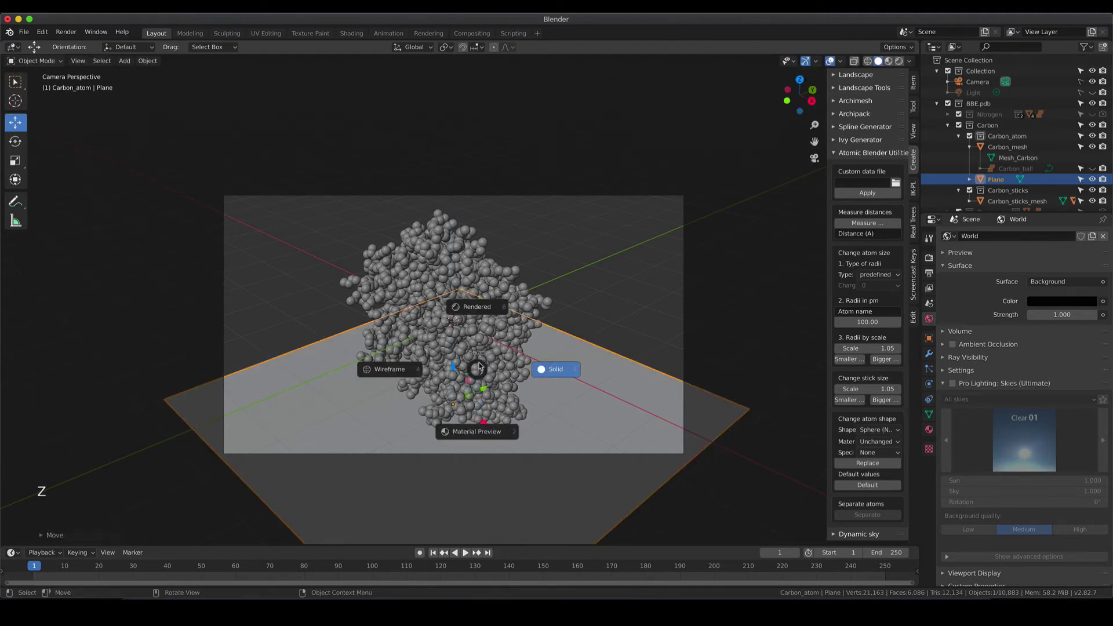
click(477, 307)
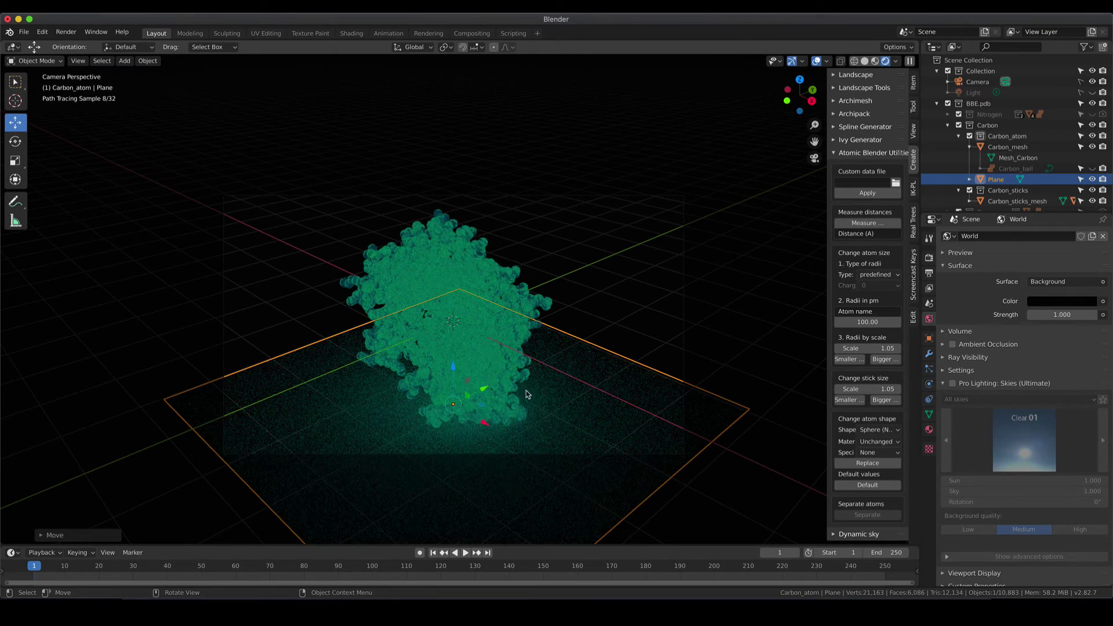
key(s)
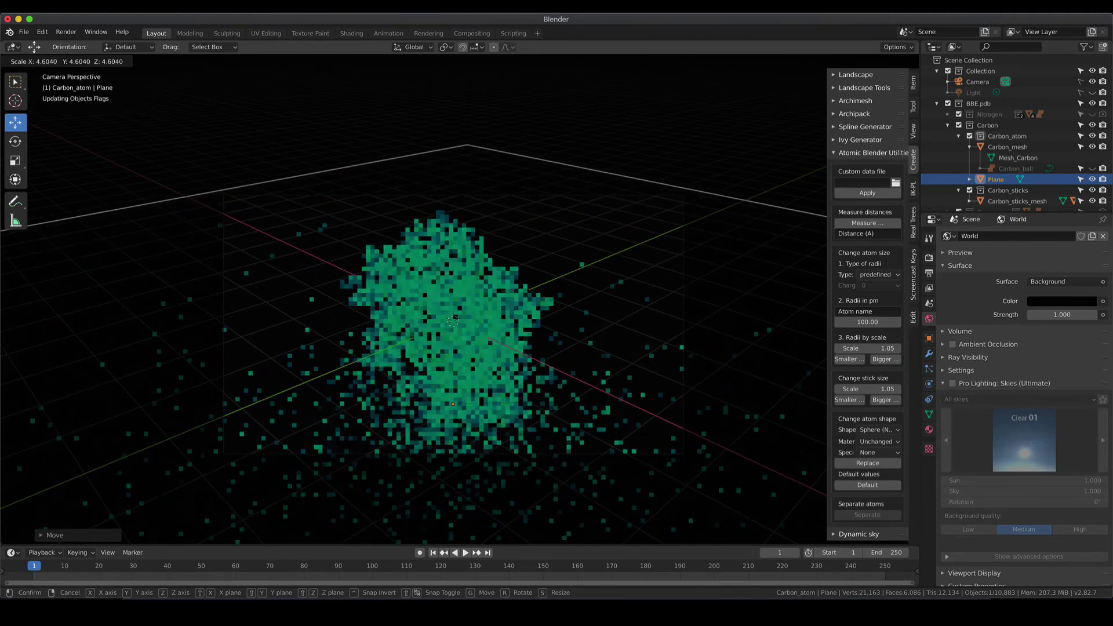
click(684, 392)
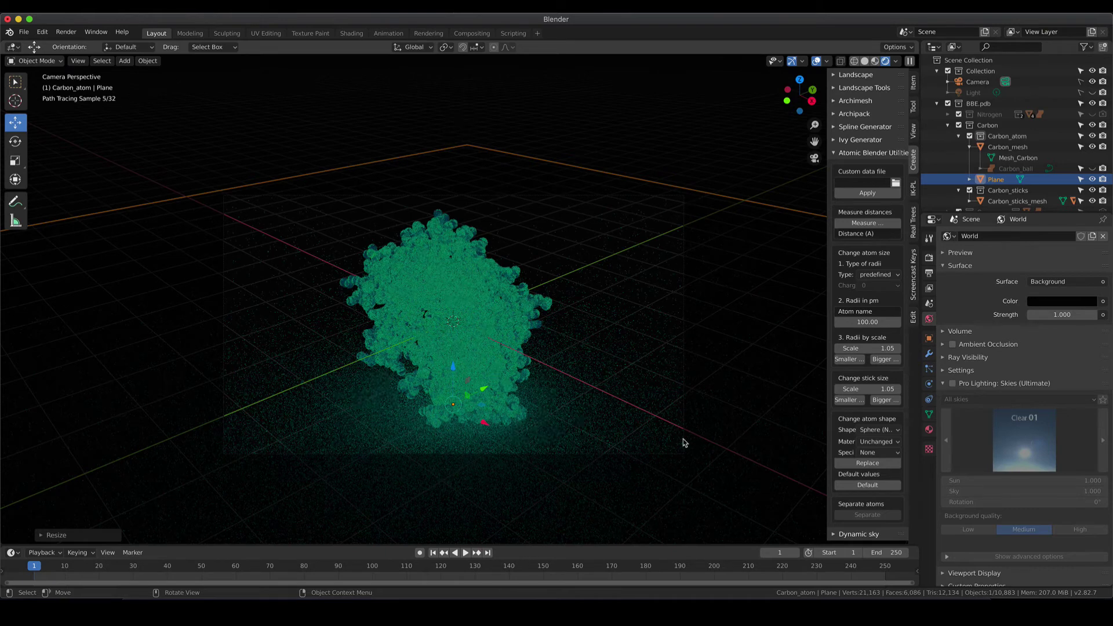
click(501, 365)
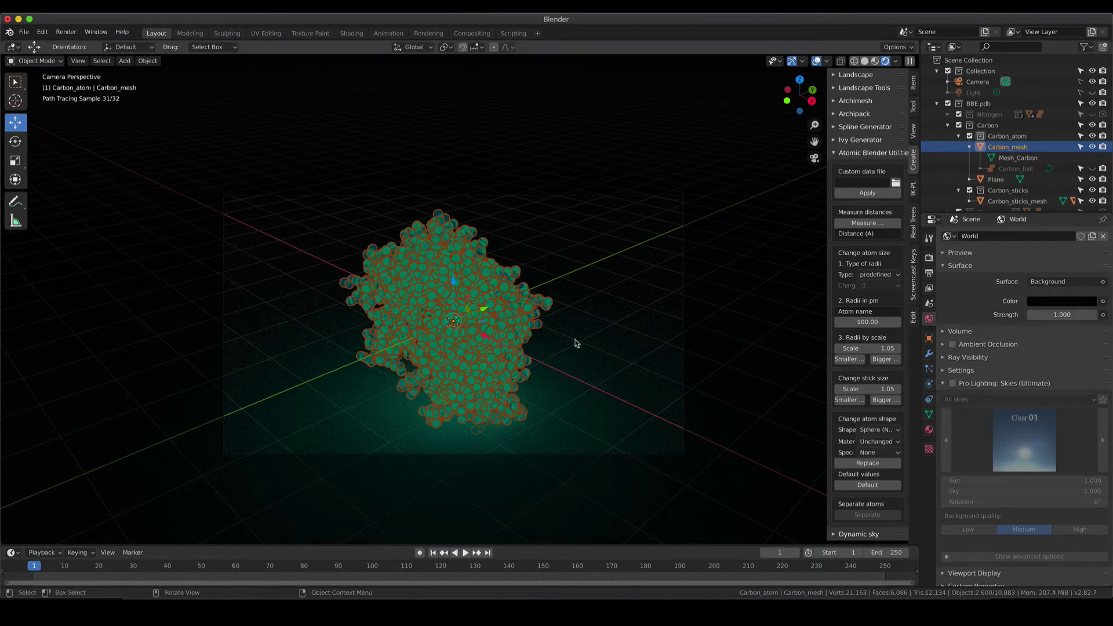
- Raise the World colour value to about 0.237 and make the light visible again
click(1057, 303)
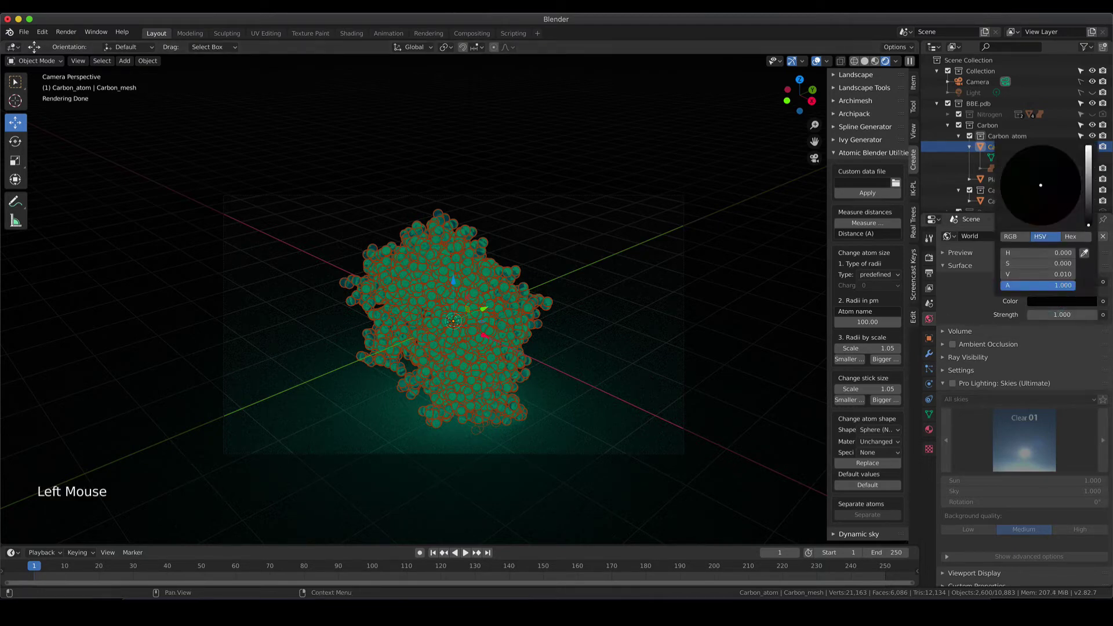
drag(1088, 225, 1088, 206)
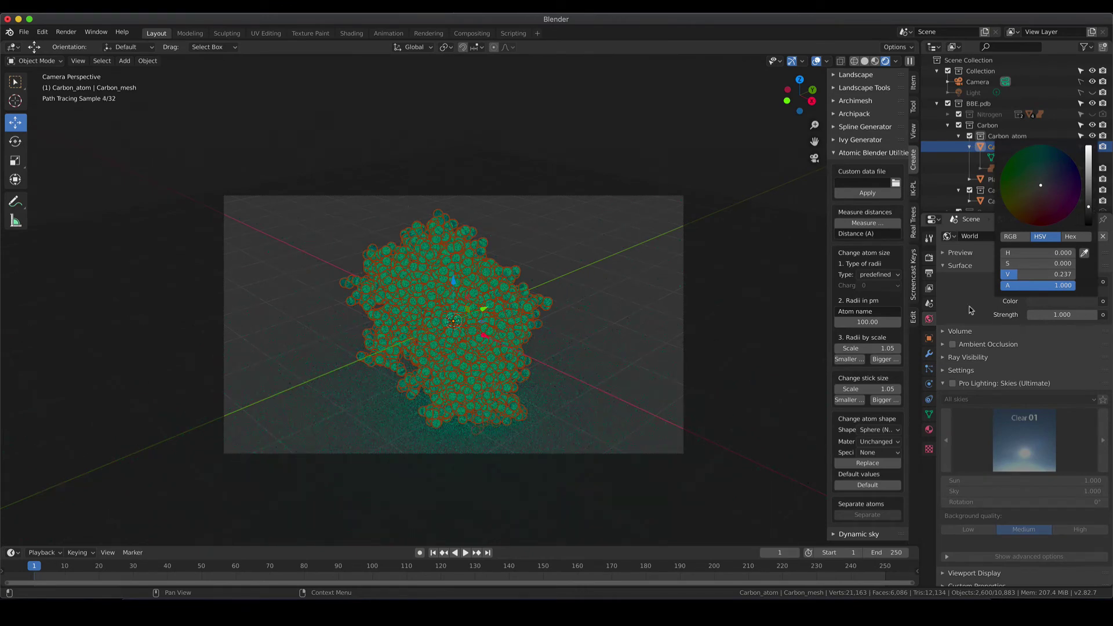
click(1093, 93)
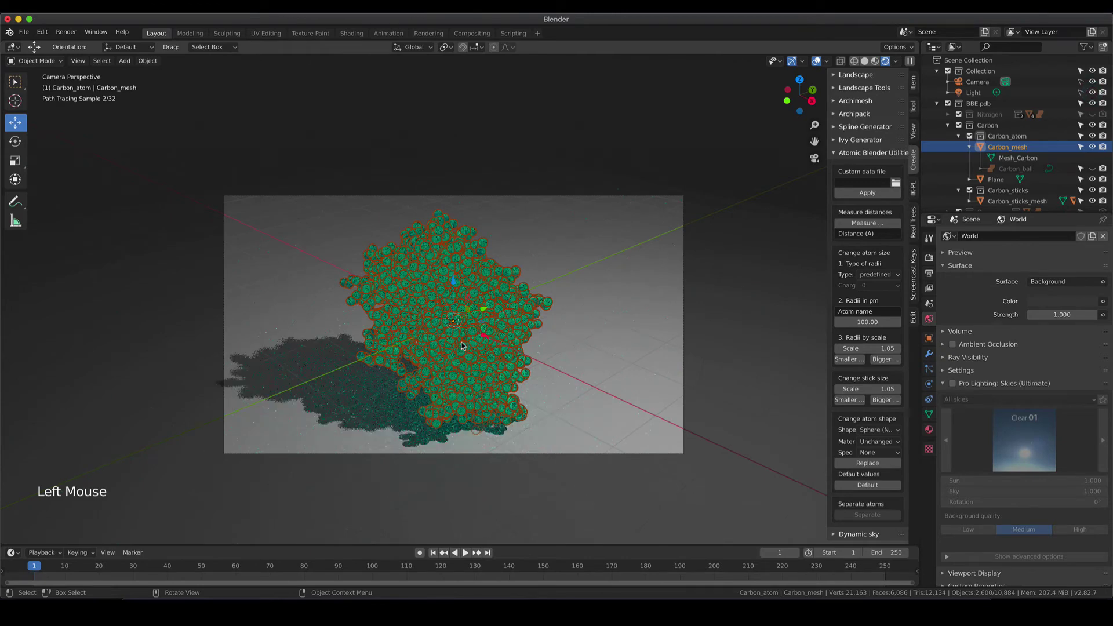
click(1015, 168)
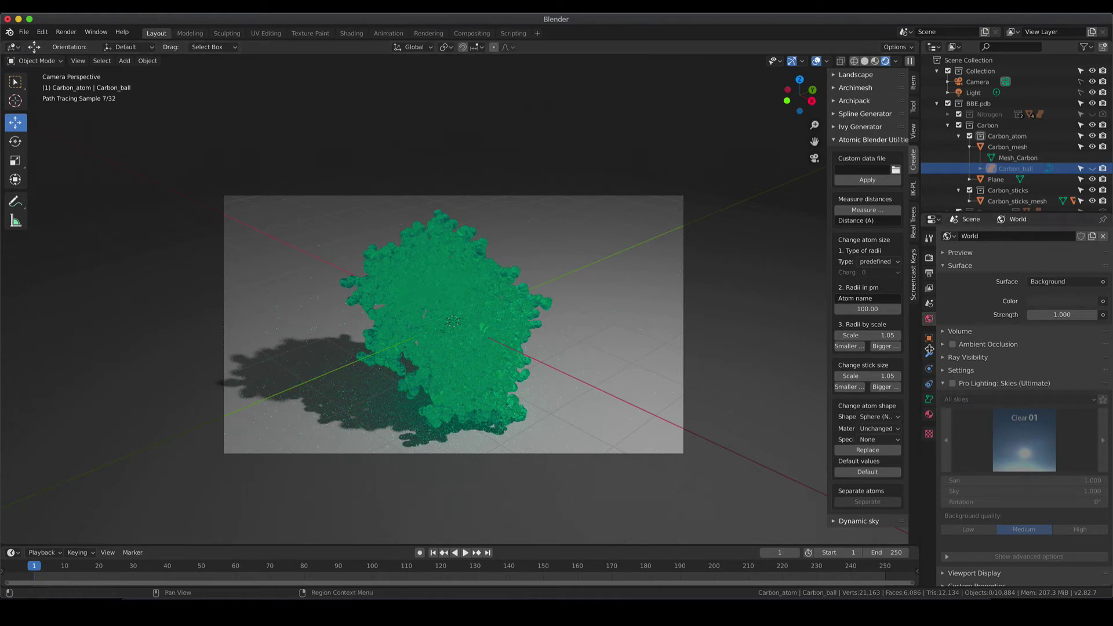
- Remove the Carbon material's volume emission and set its Surface to Principled BSDF
click(930, 416)
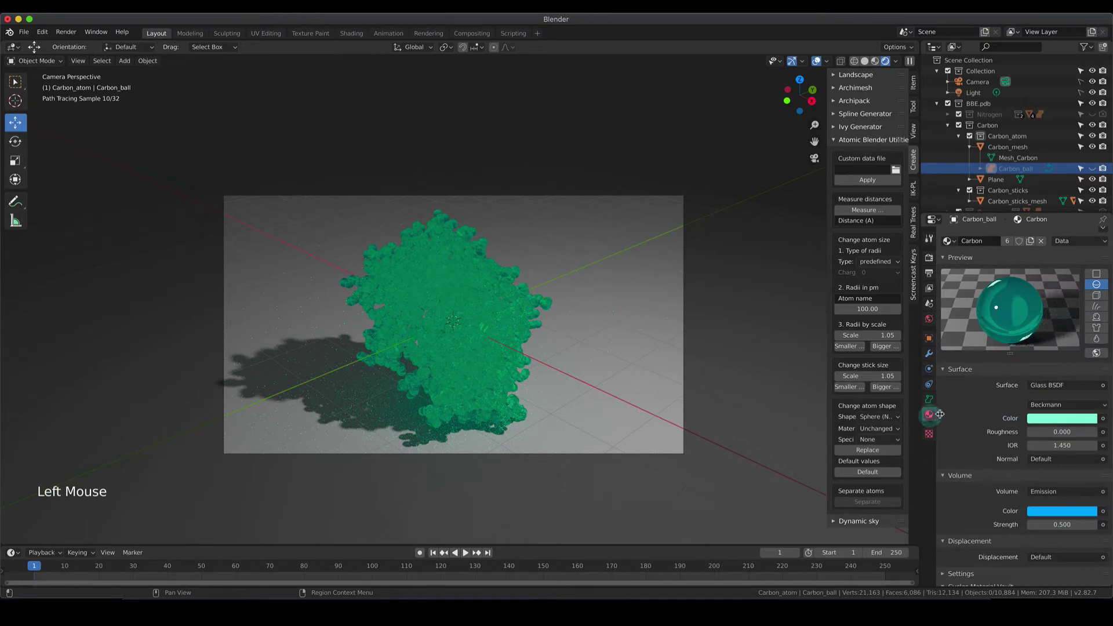
click(1057, 494)
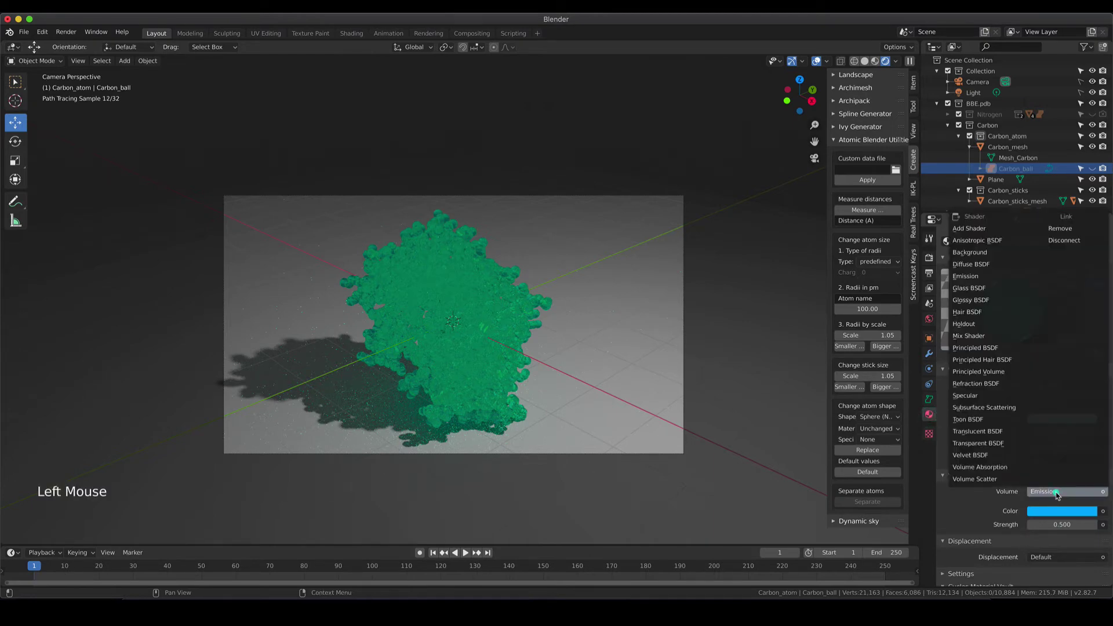
click(1070, 232)
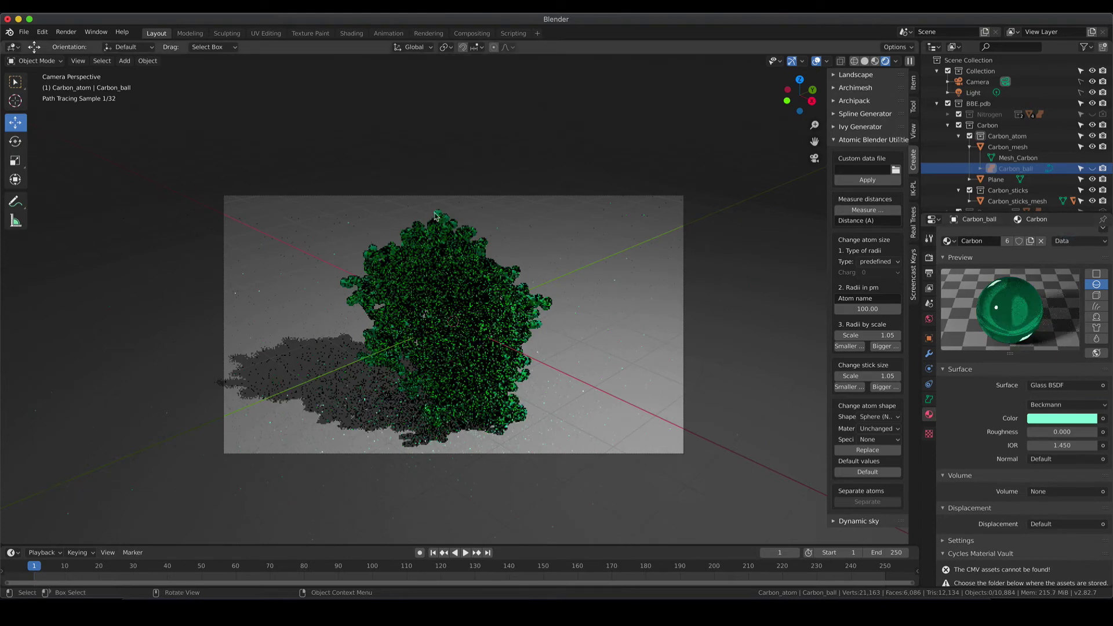
click(1061, 386)
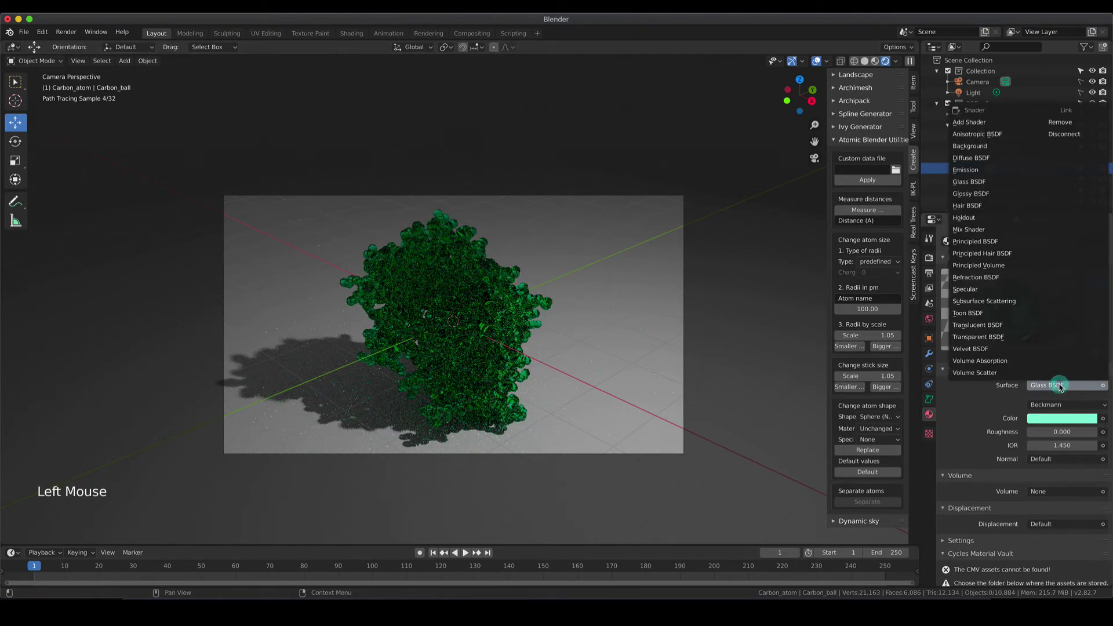
click(1026, 242)
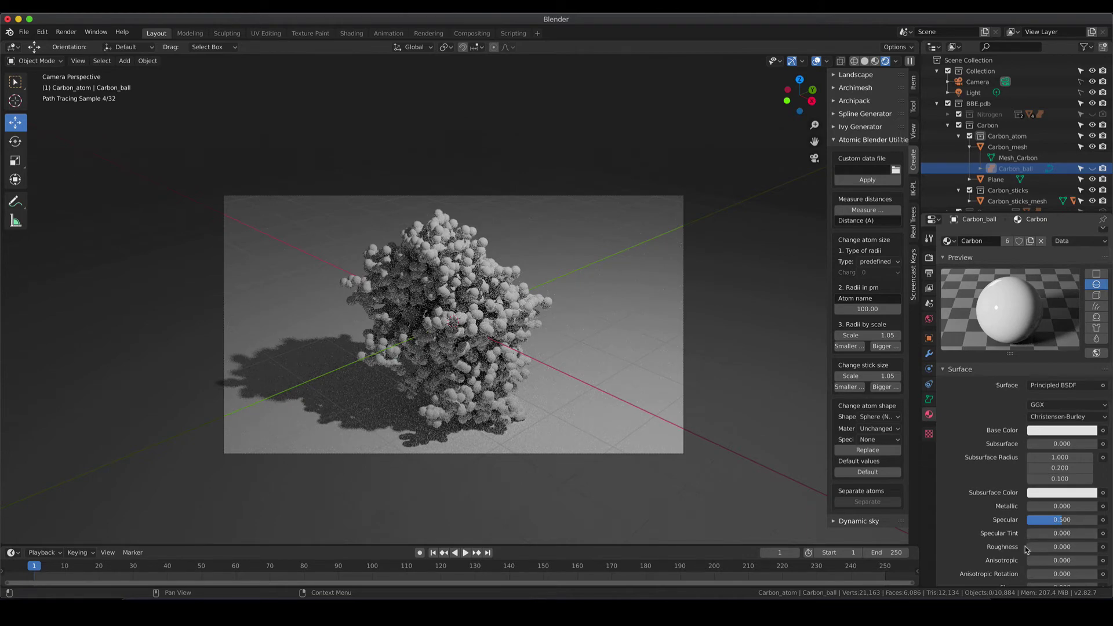
- Raise Metallic to about 0.32 and set the Base Color to light blue
click(1033, 509)
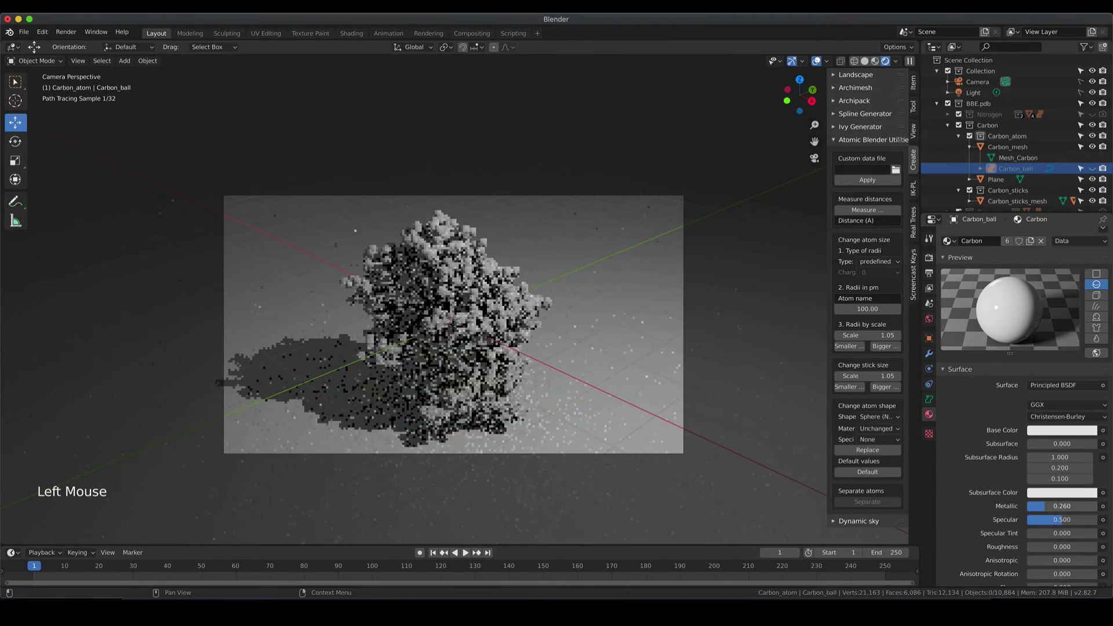
drag(1033, 506, 1050, 506)
click(1058, 430)
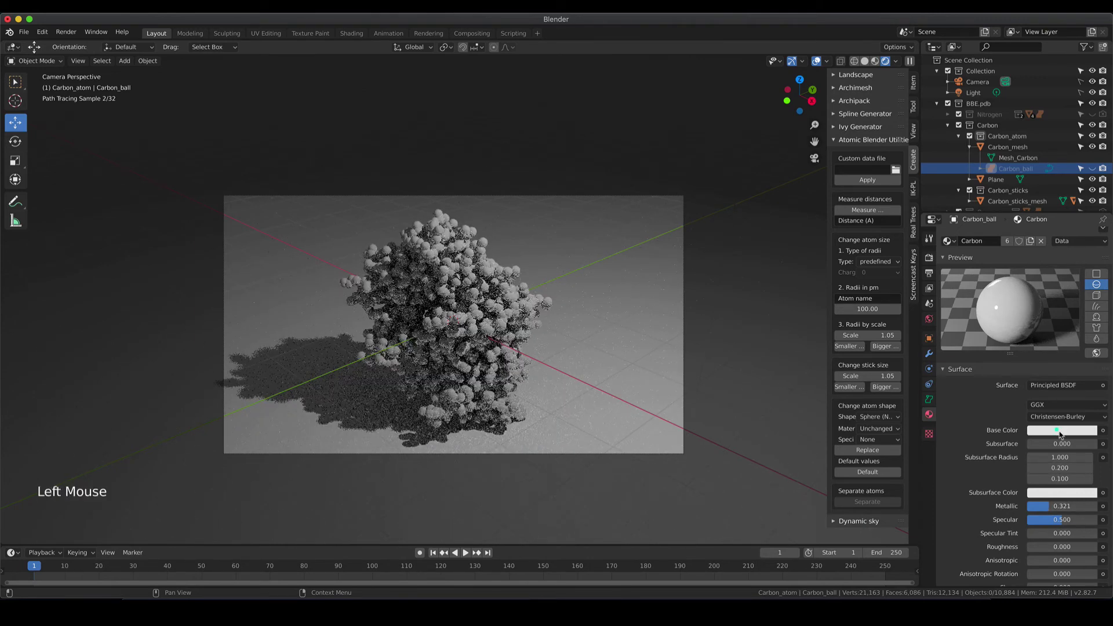
click(1046, 305)
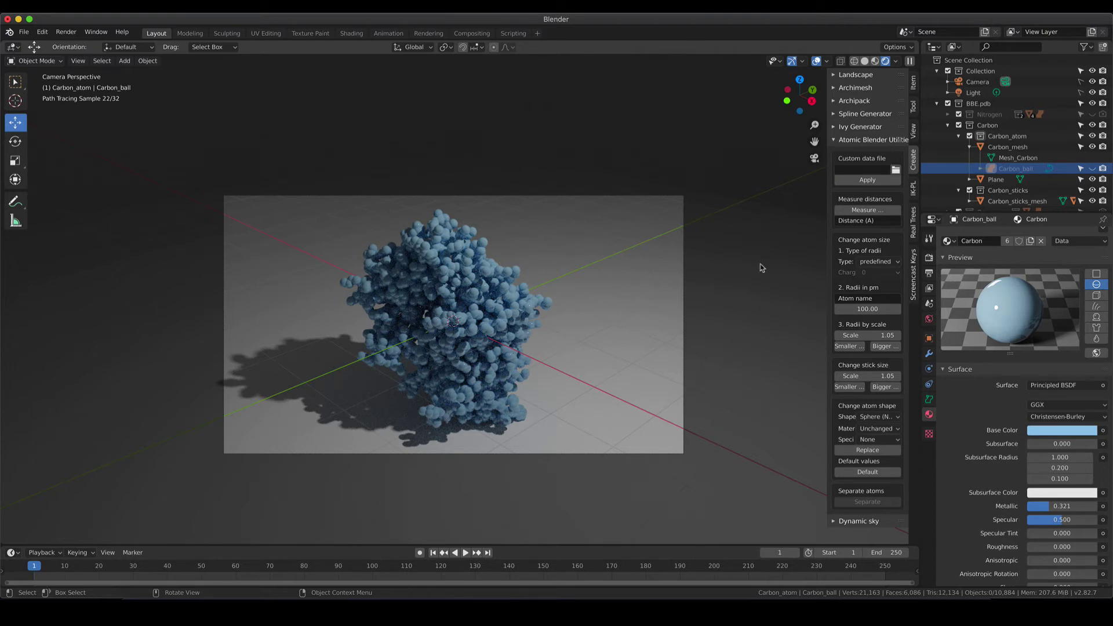
- Select the light and set its type to Sun, briefly trying Point
click(974, 93)
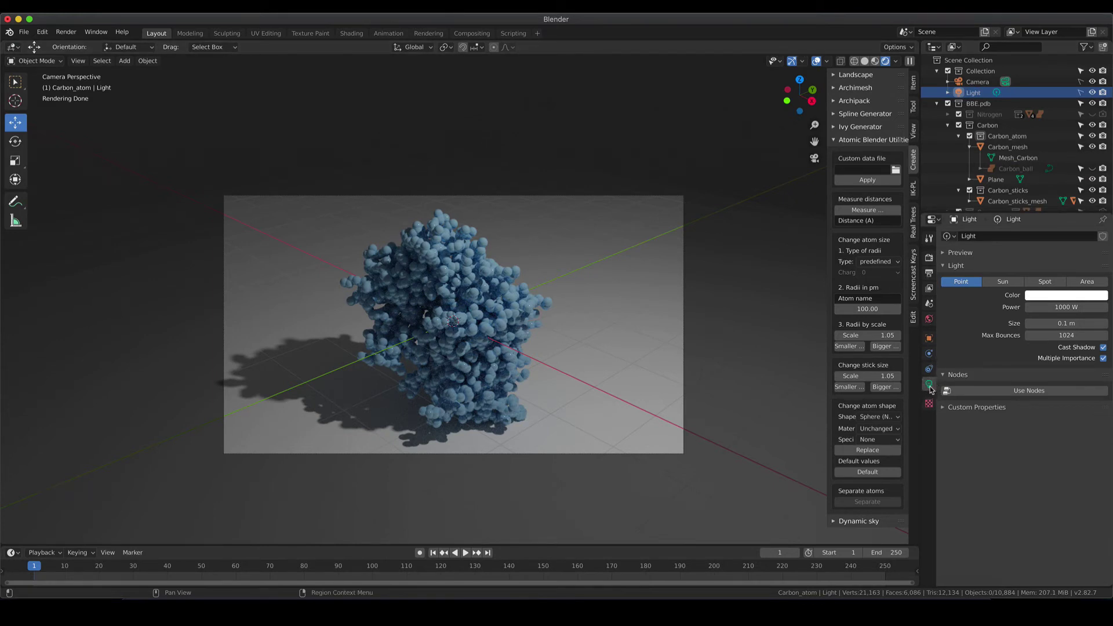
click(1004, 284)
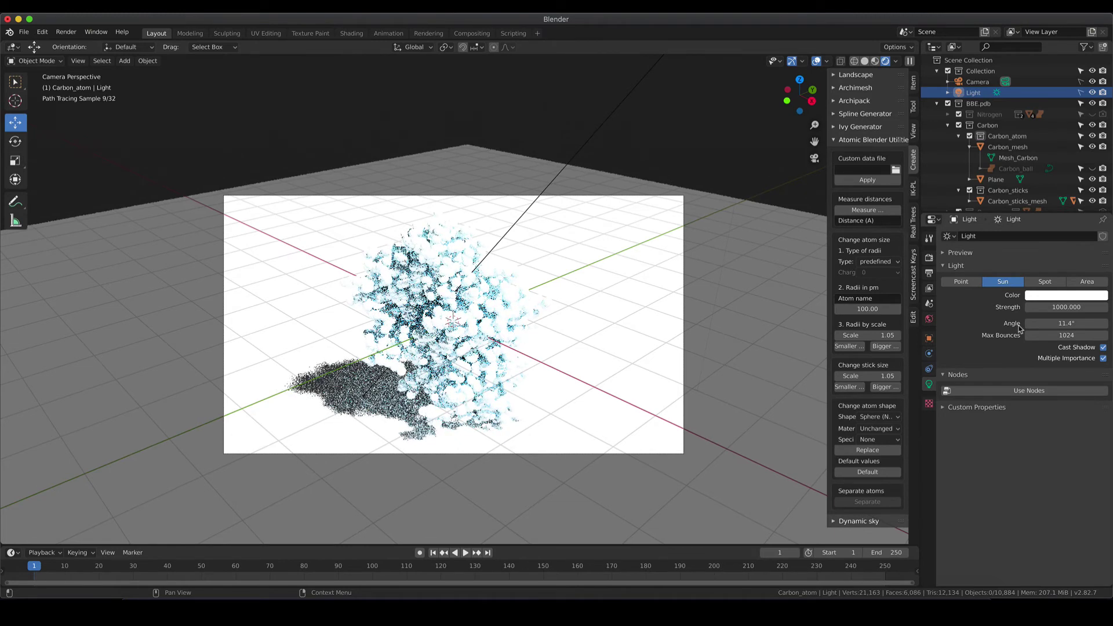
click(962, 282)
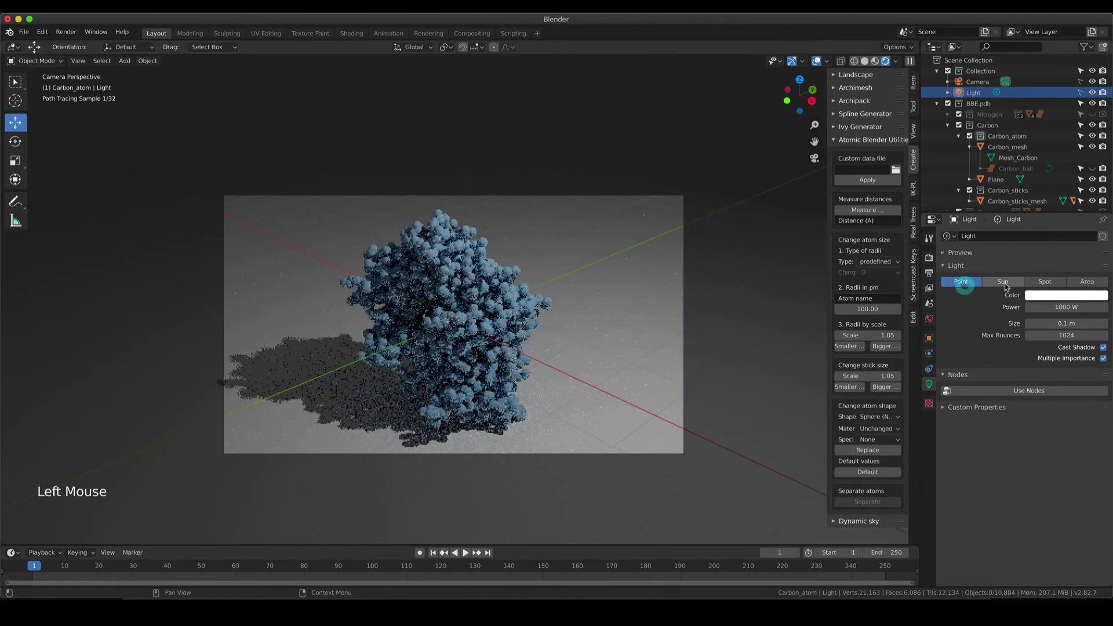
click(1004, 283)
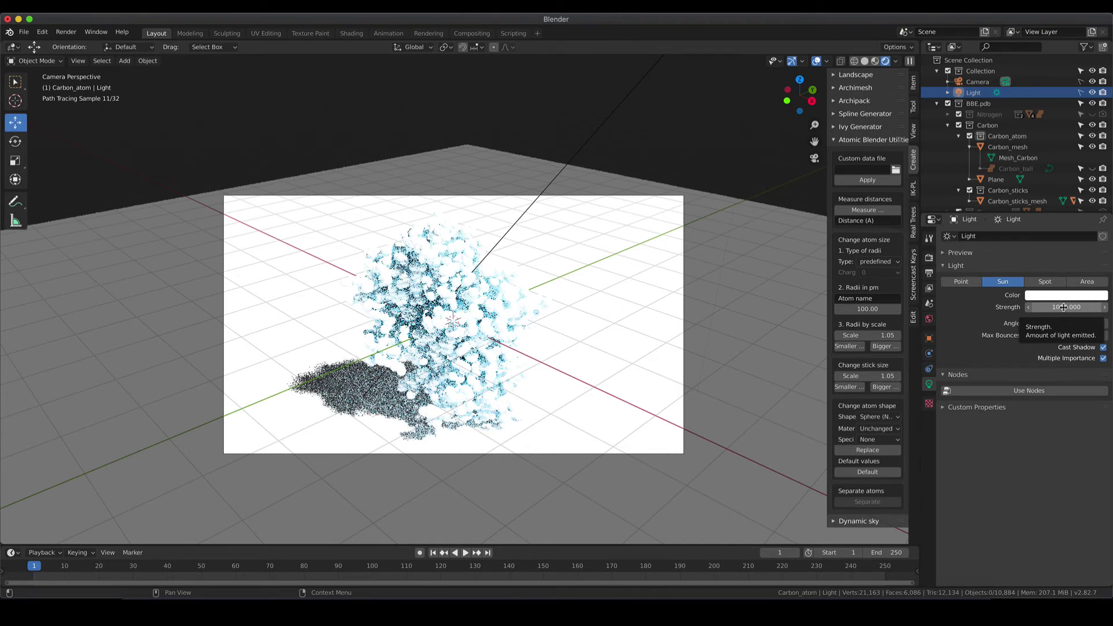
- Reduce the sun's strength from 1000 to 1
click(1044, 307)
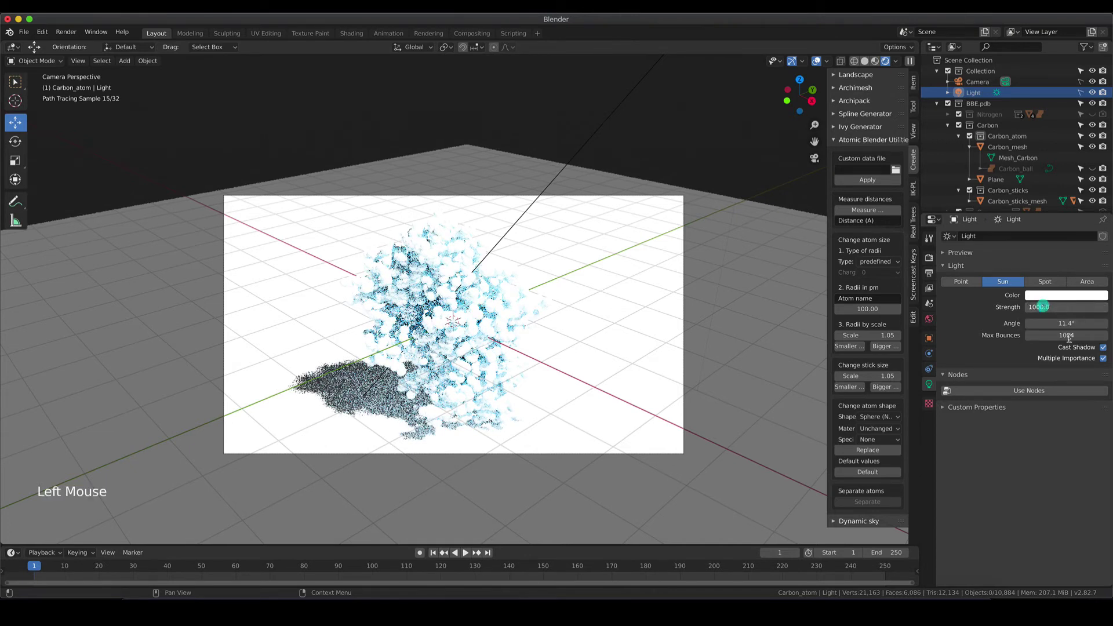
key(BackSpace)
key(BackSpace)
key(BackSpace)
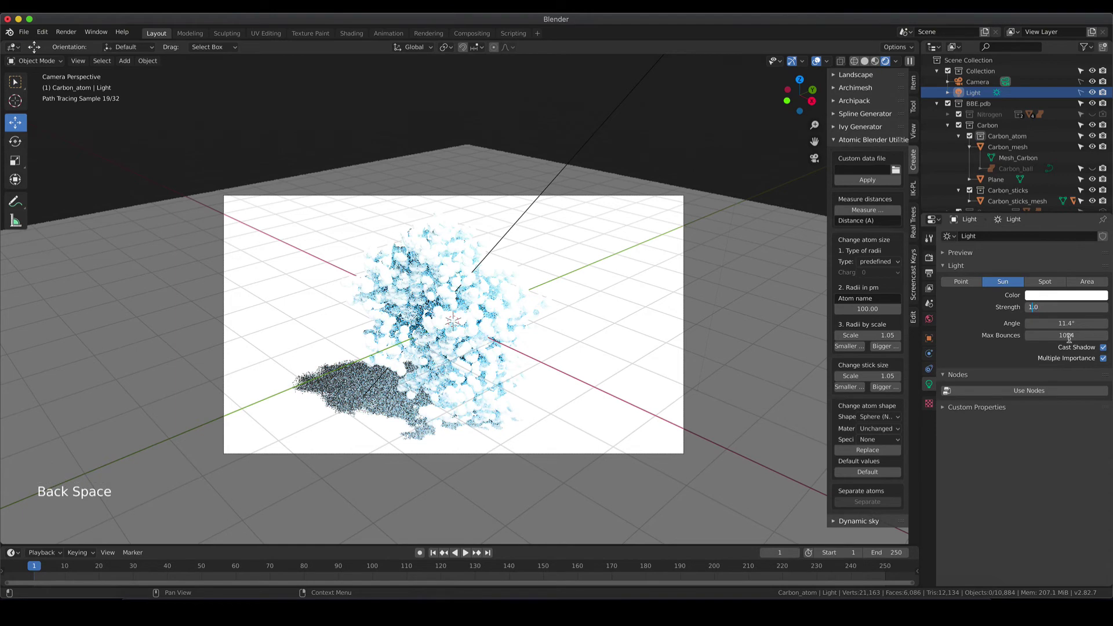
key(Return)
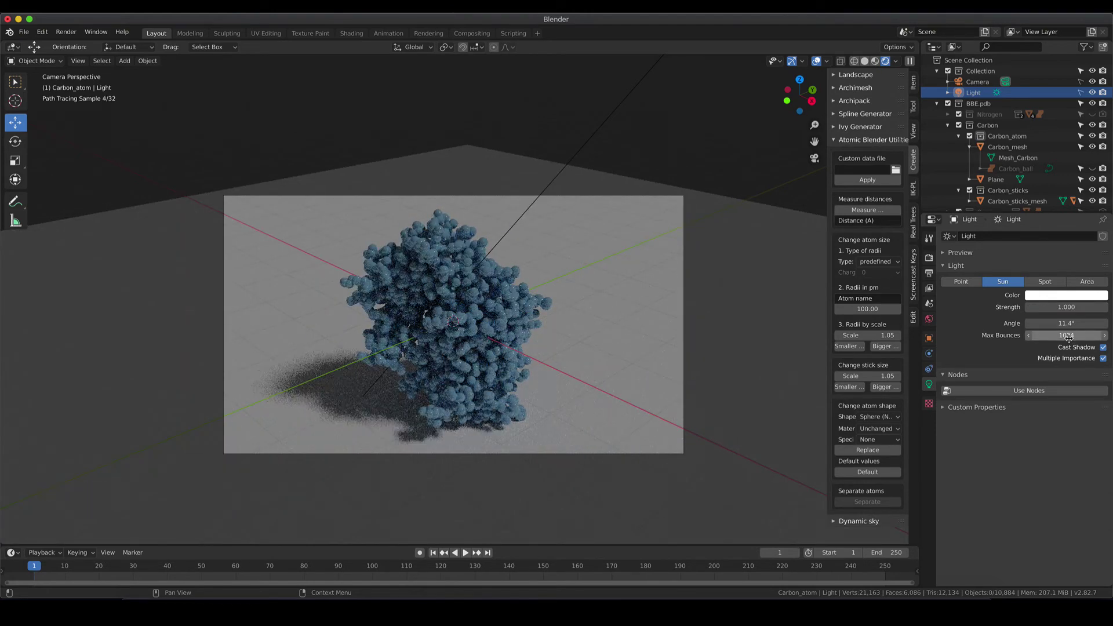
click(1055, 306)
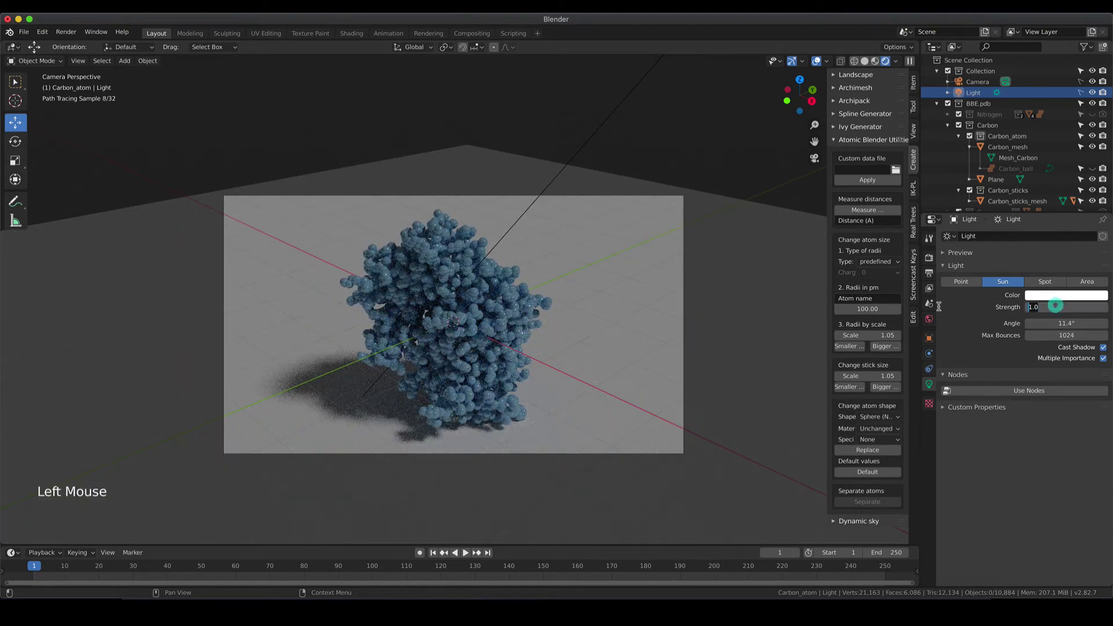
- Set the sun's strength to 2 and its angle to 1°
text(2)
key(Return)
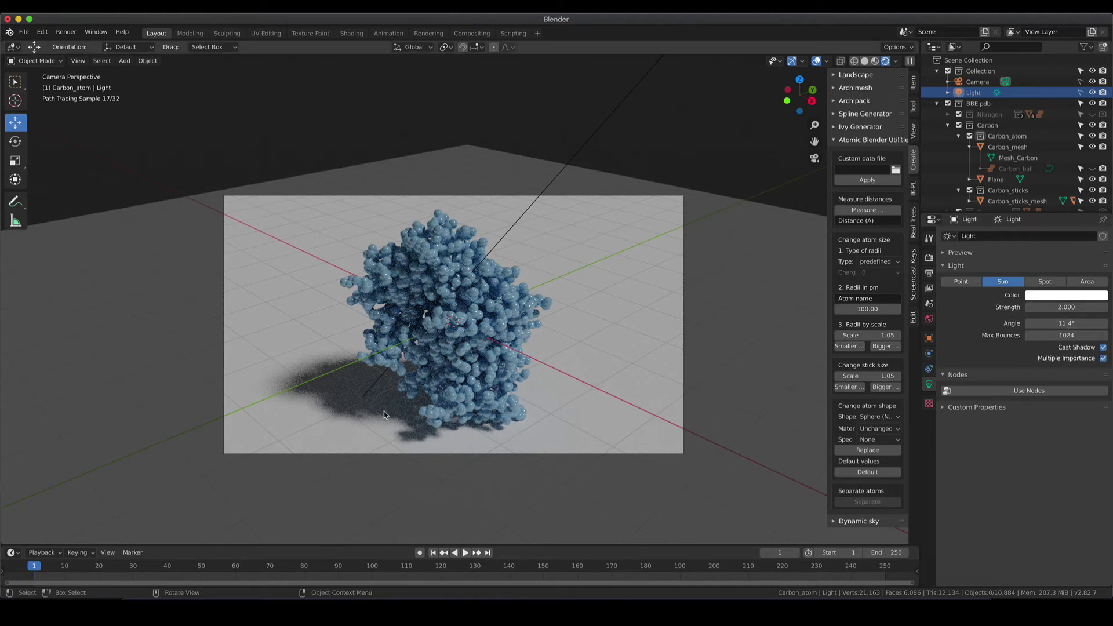
click(1070, 323)
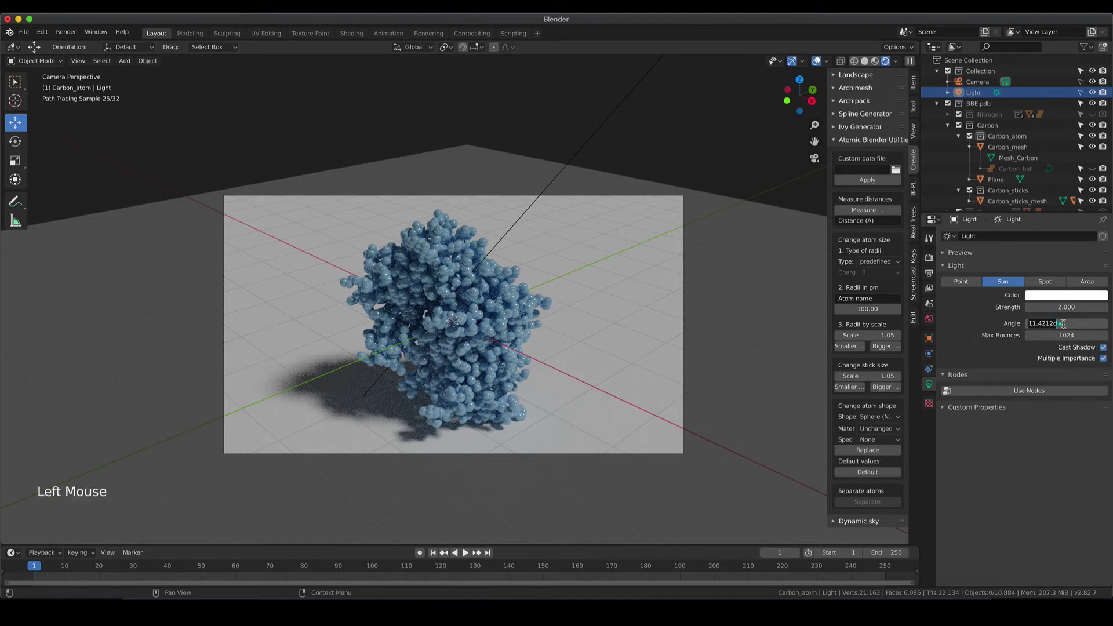
drag(1067, 323, 888, 318)
text(1)
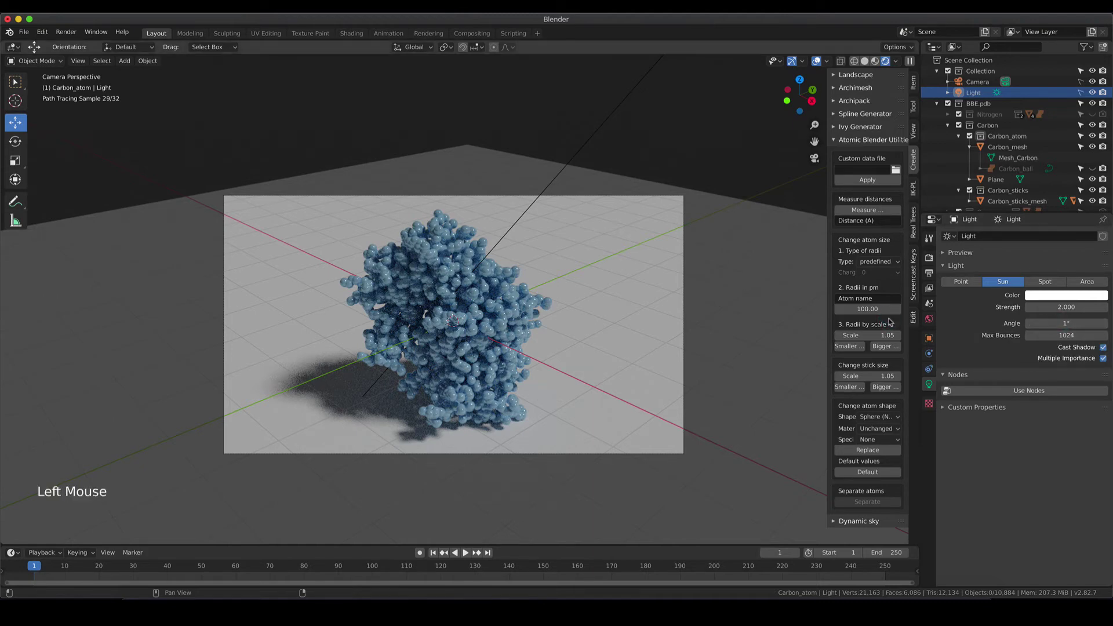
key(Return)
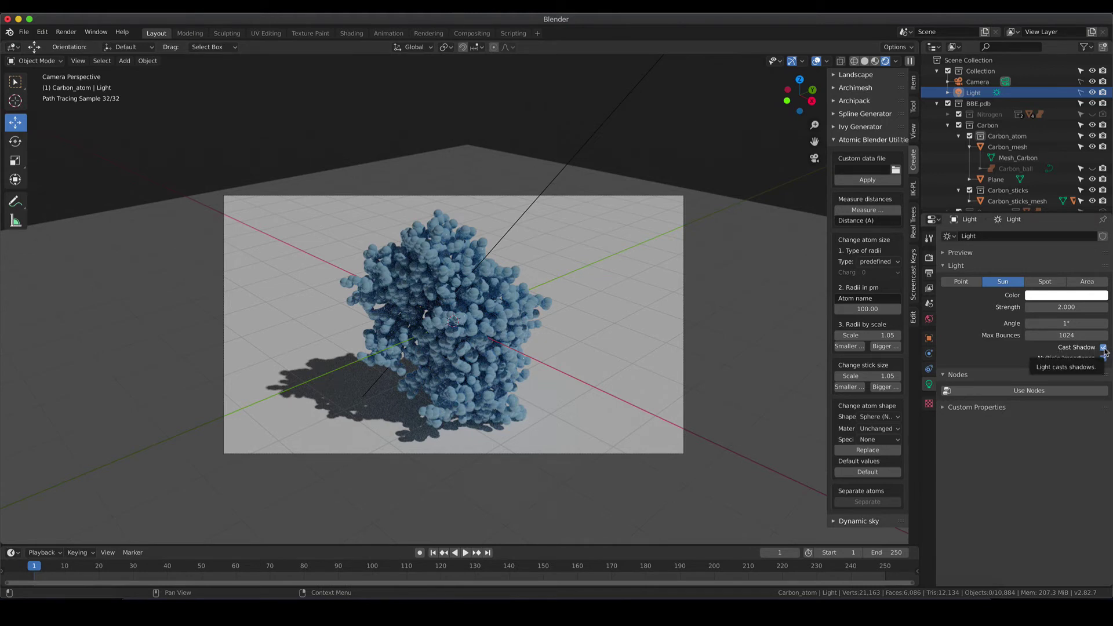
- Toggle Cast Shadow and Multiple Importance off and back on to compare
click(1103, 347)
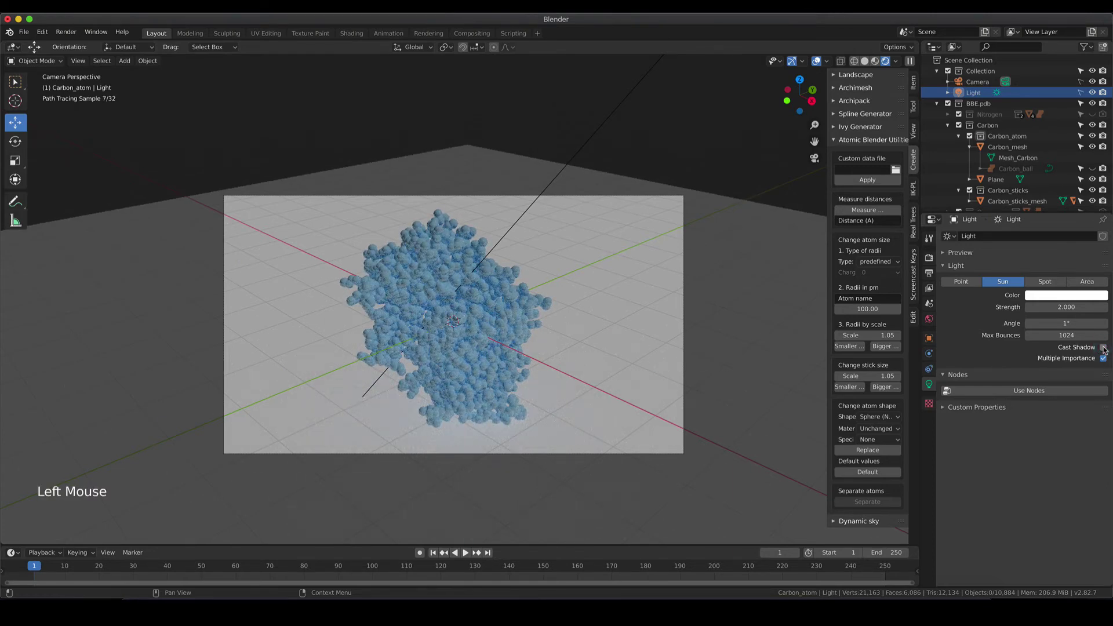
click(1103, 348)
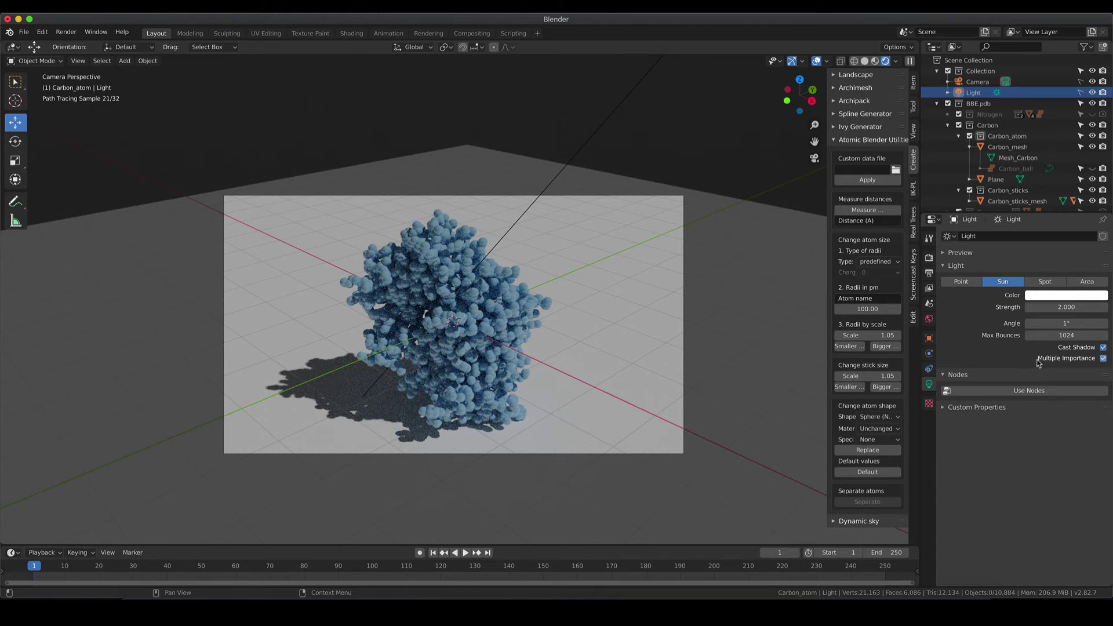
click(1103, 359)
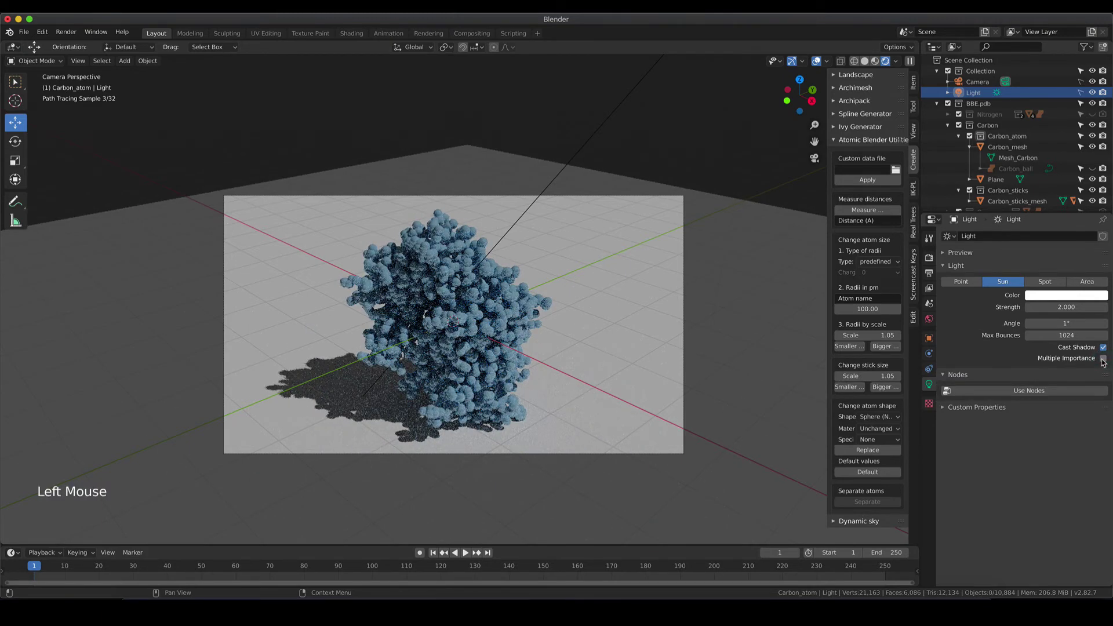
click(1103, 359)
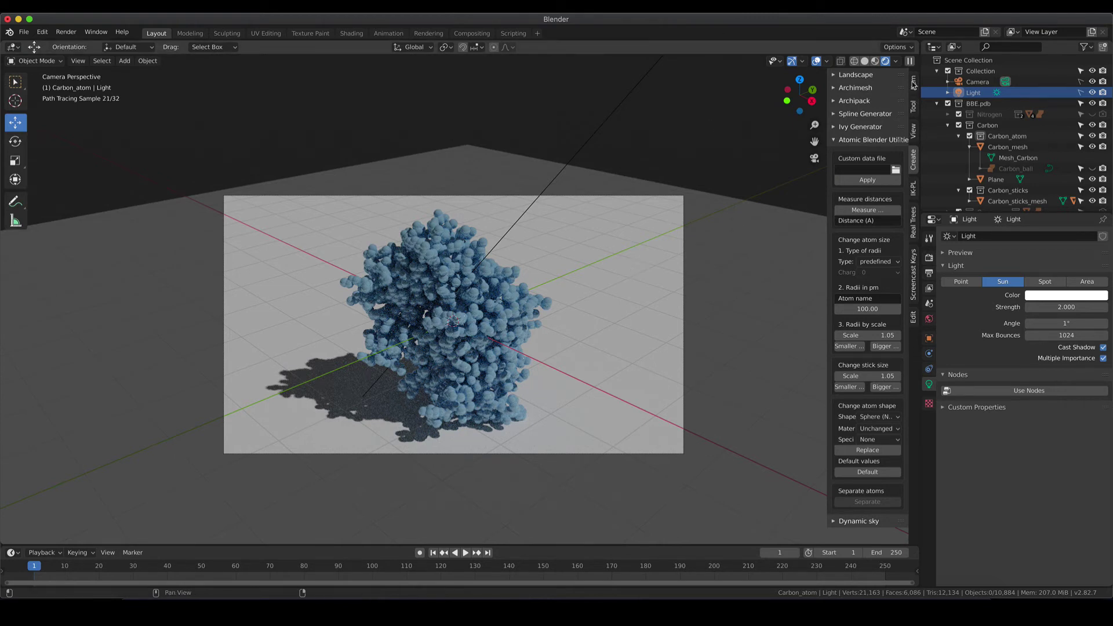
- Switch to Solid shading and orbit out of the camera view into perspective
key(z)
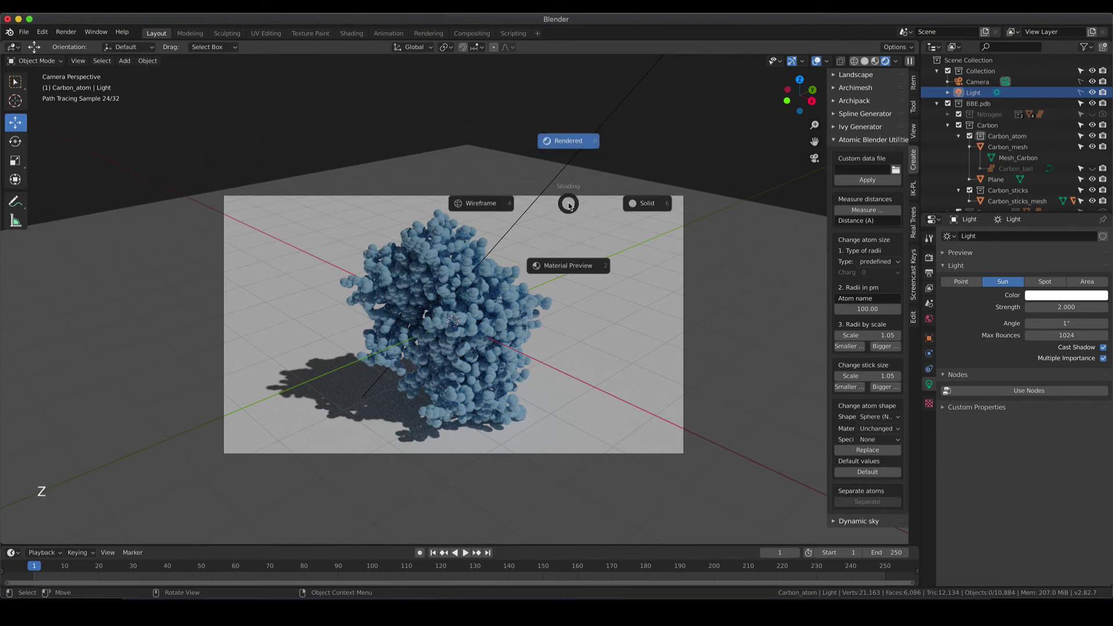
click(647, 204)
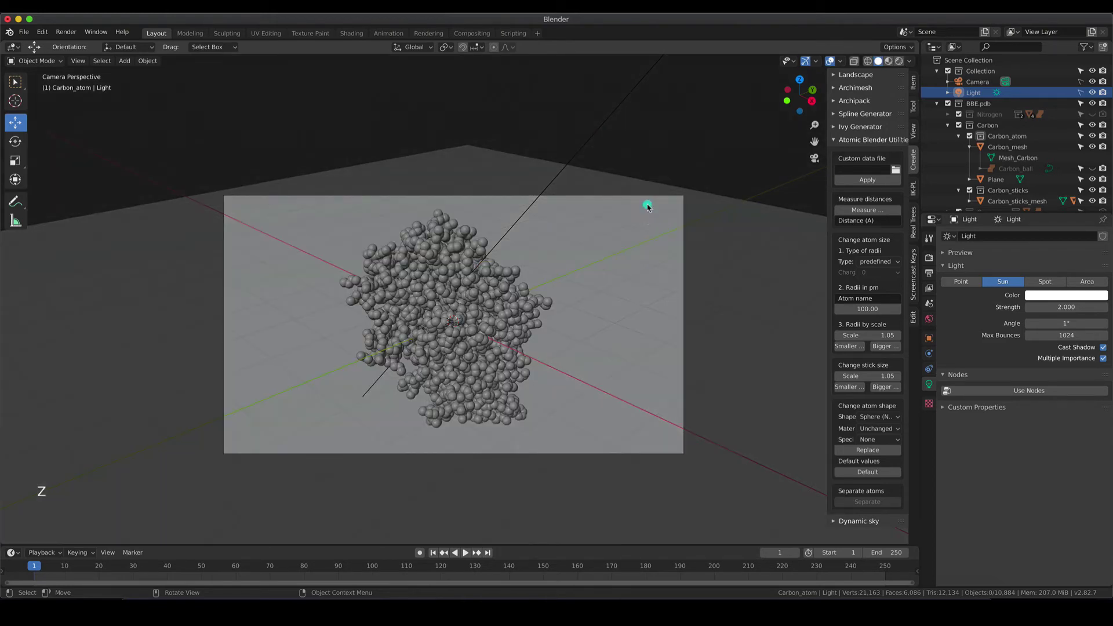
scroll(665, 323, down, 2)
scroll(665, 322, down, 4)
middle_drag(658, 264, 616, 279)
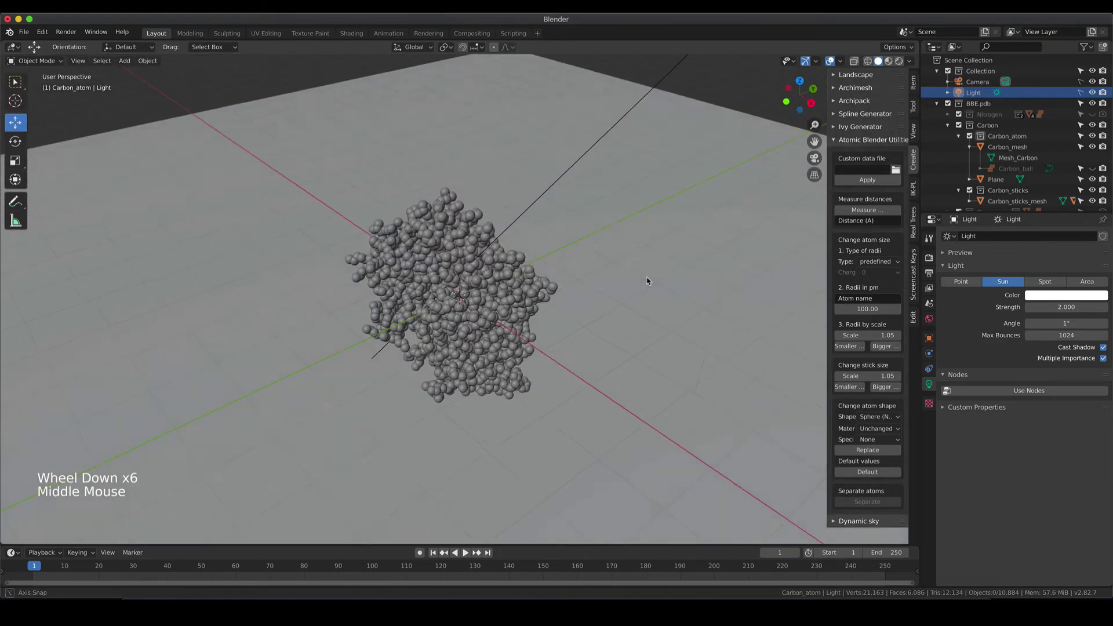
scroll(616, 279, down, 4)
click(532, 214)
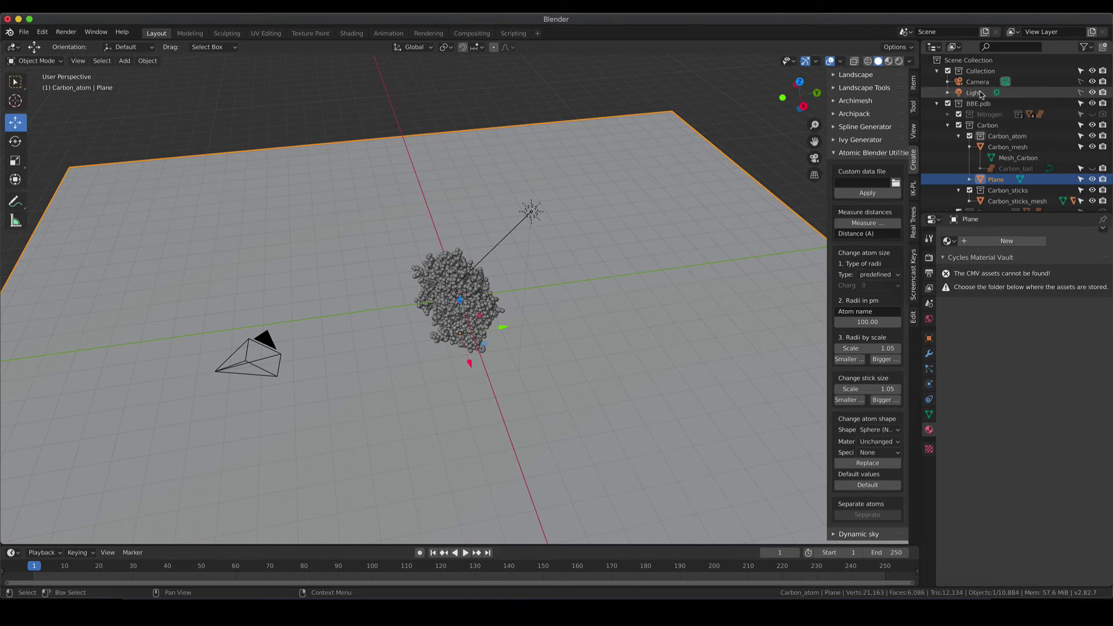
- Make the sun selectable, re-aim it at a new target, and return to camera view
click(1081, 94)
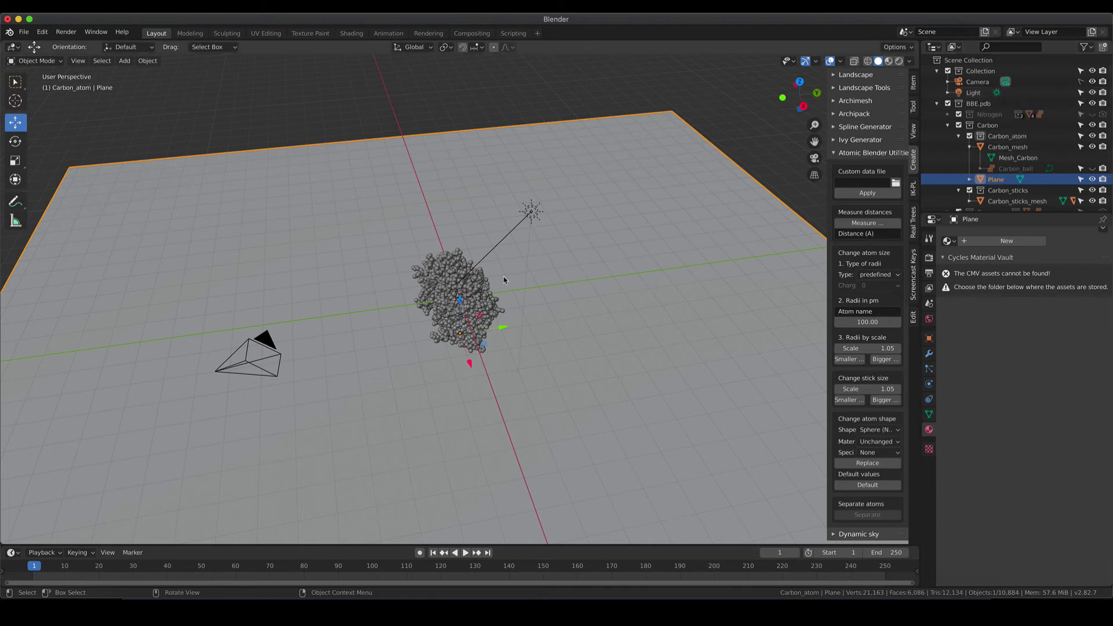
click(532, 213)
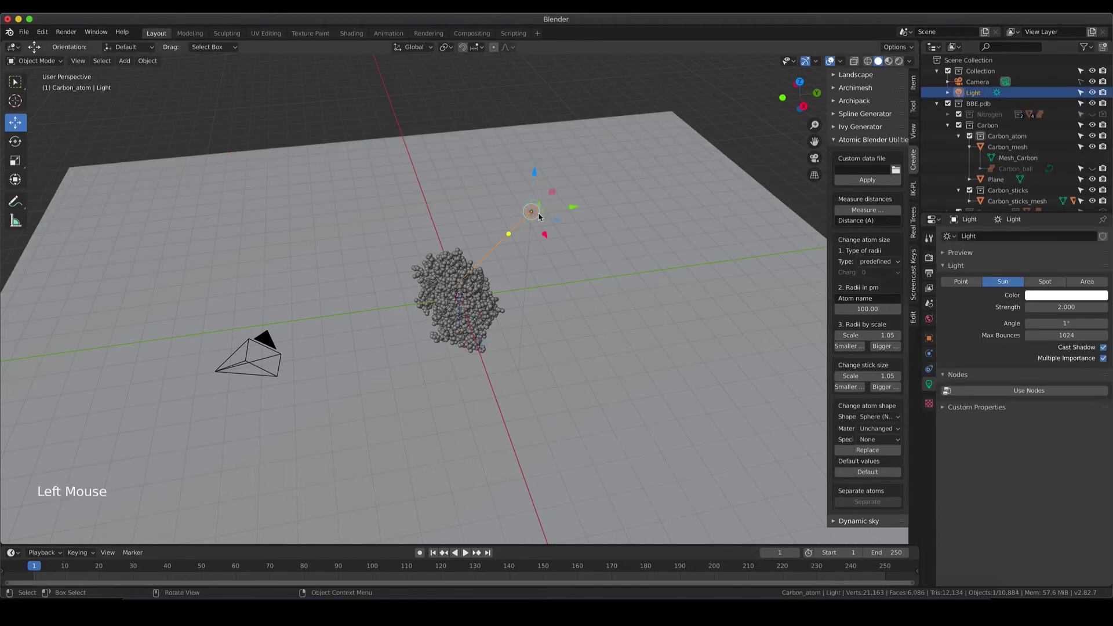
middle_drag(440, 281, 536, 274)
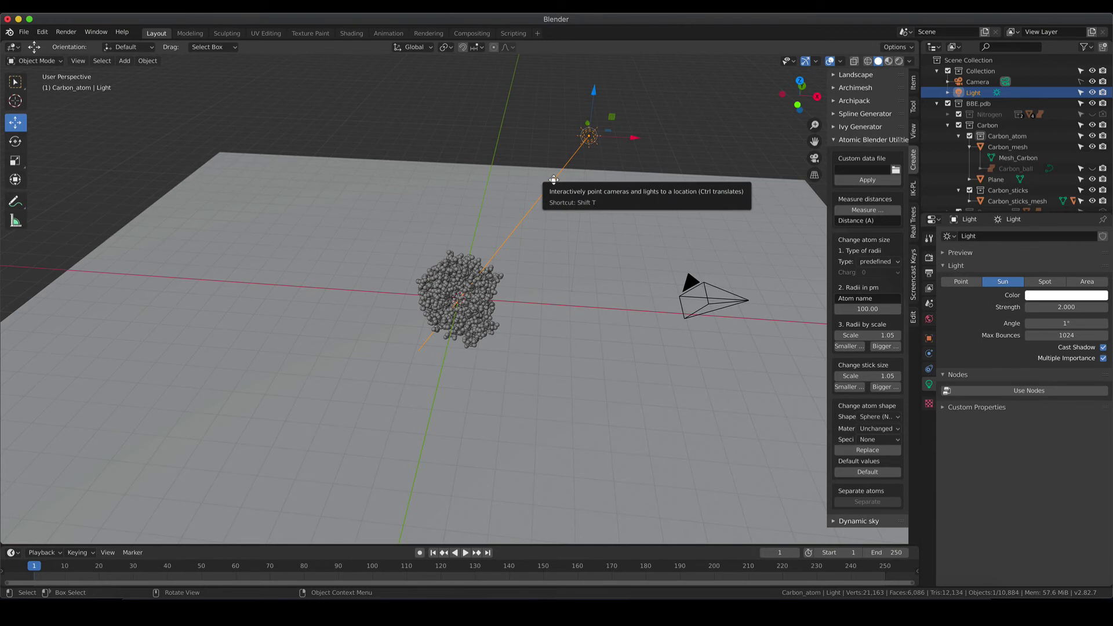
drag(553, 180, 405, 128)
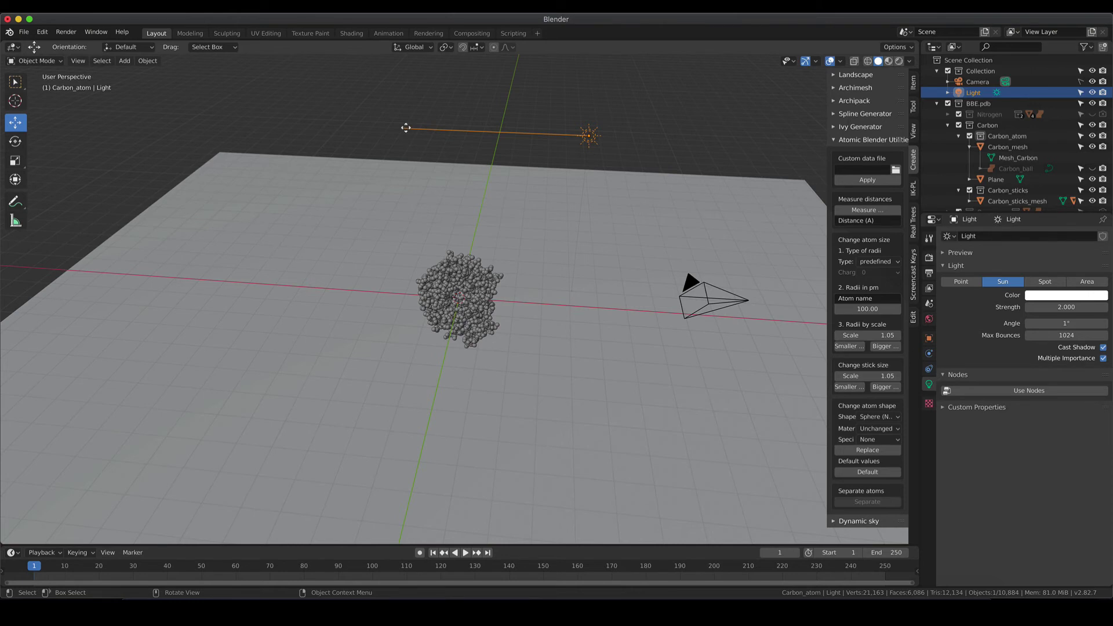
drag(406, 128, 406, 128)
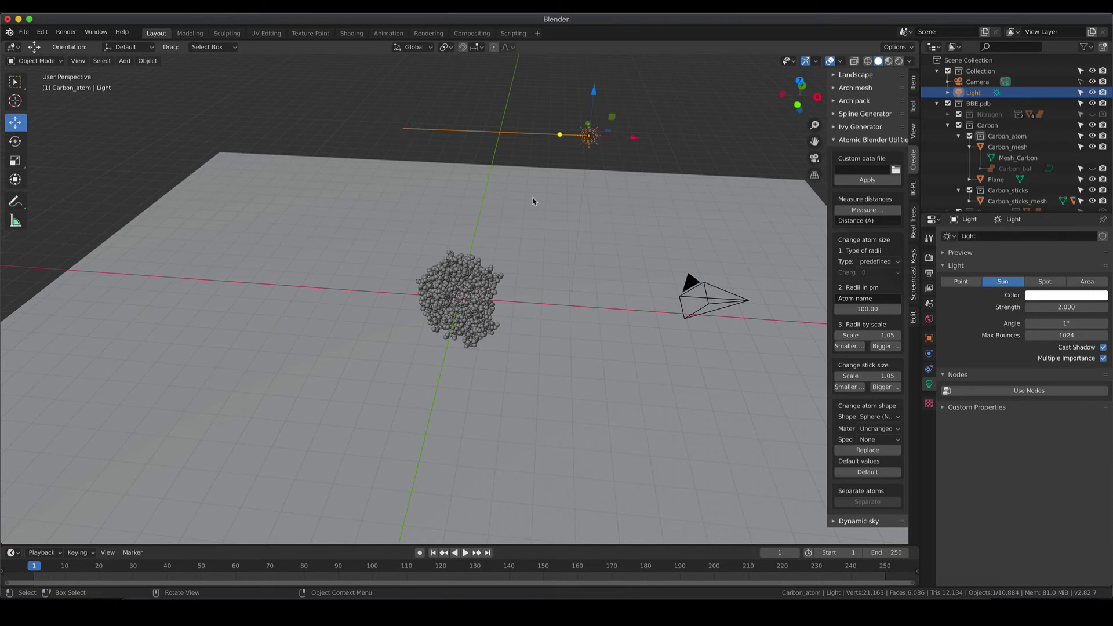
key(KP_0)
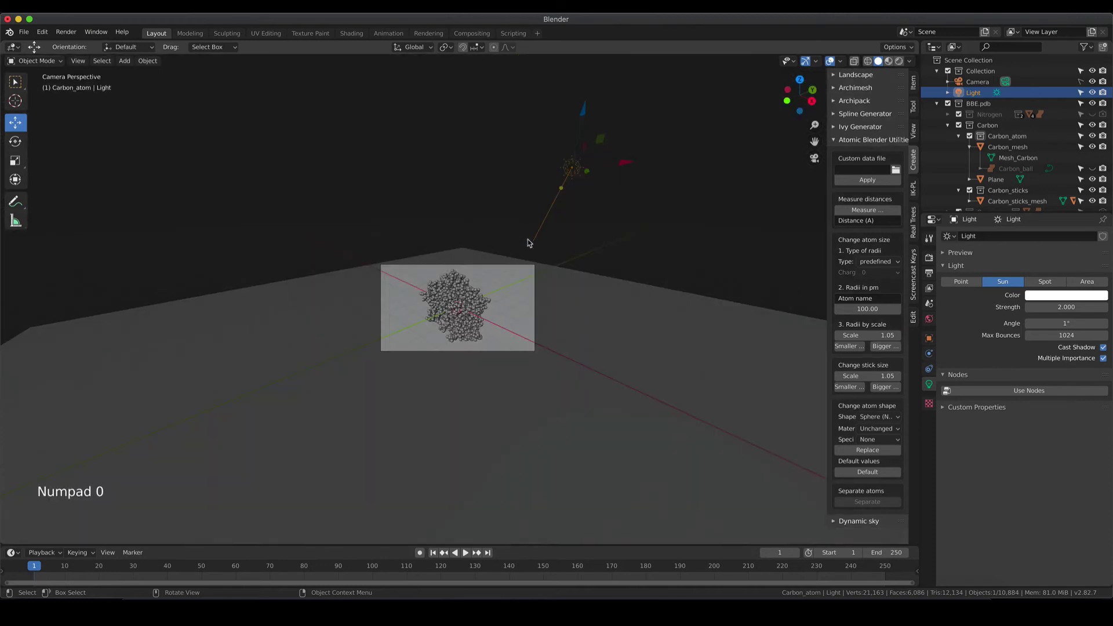
- In Rendered preview, rotate the sun to about 24.1°, 4.52°, 97.1° to redirect the shadow
scroll(485, 299, up, 5)
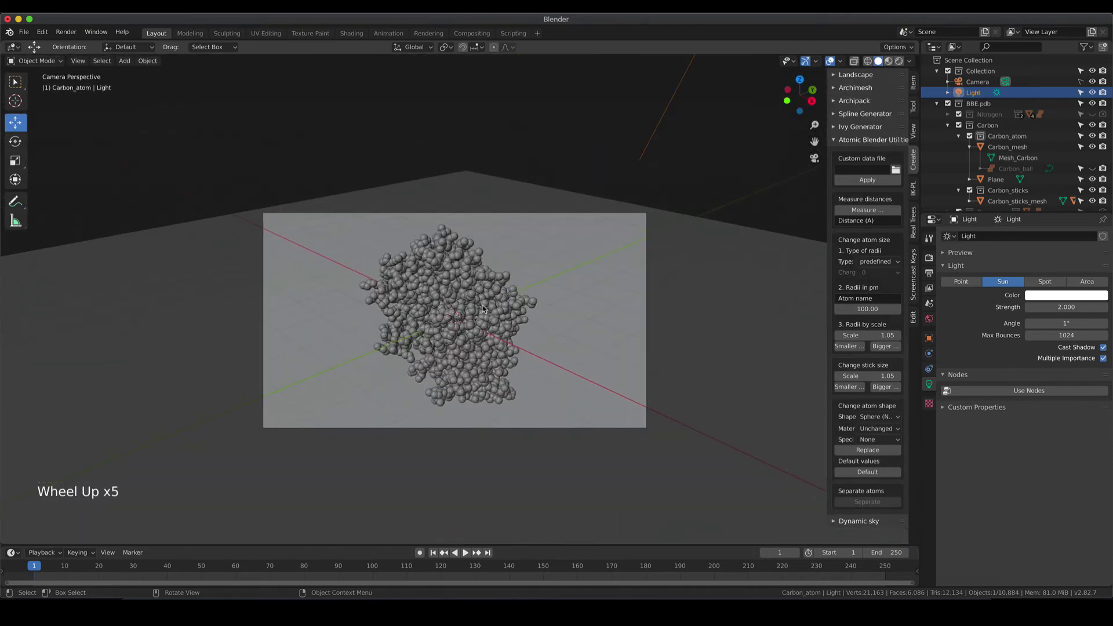
key(z)
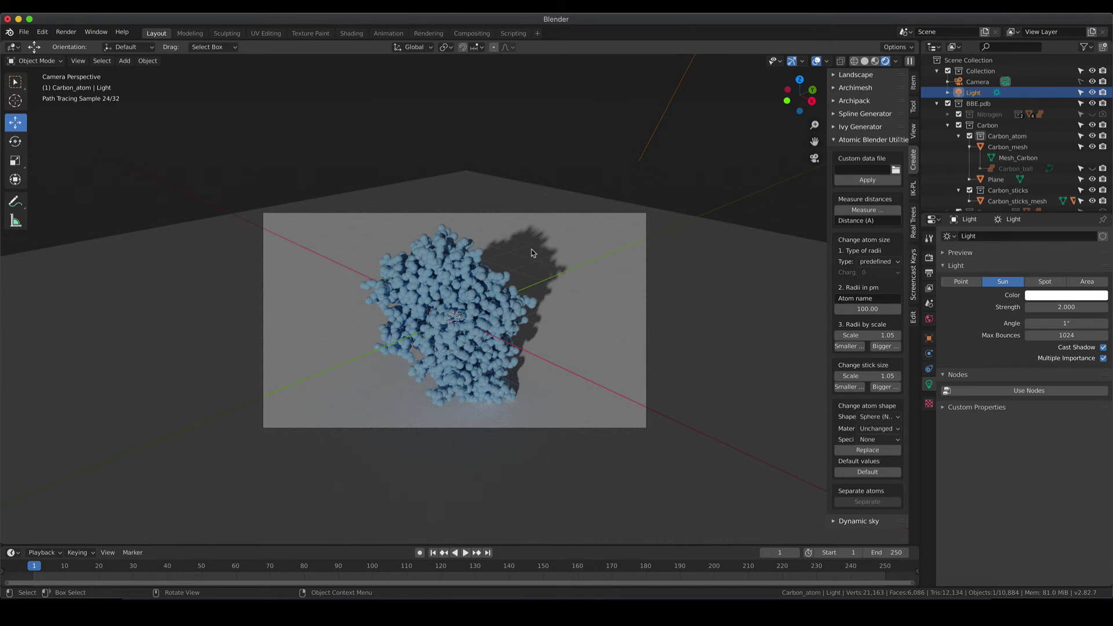
scroll(422, 343, down, 2)
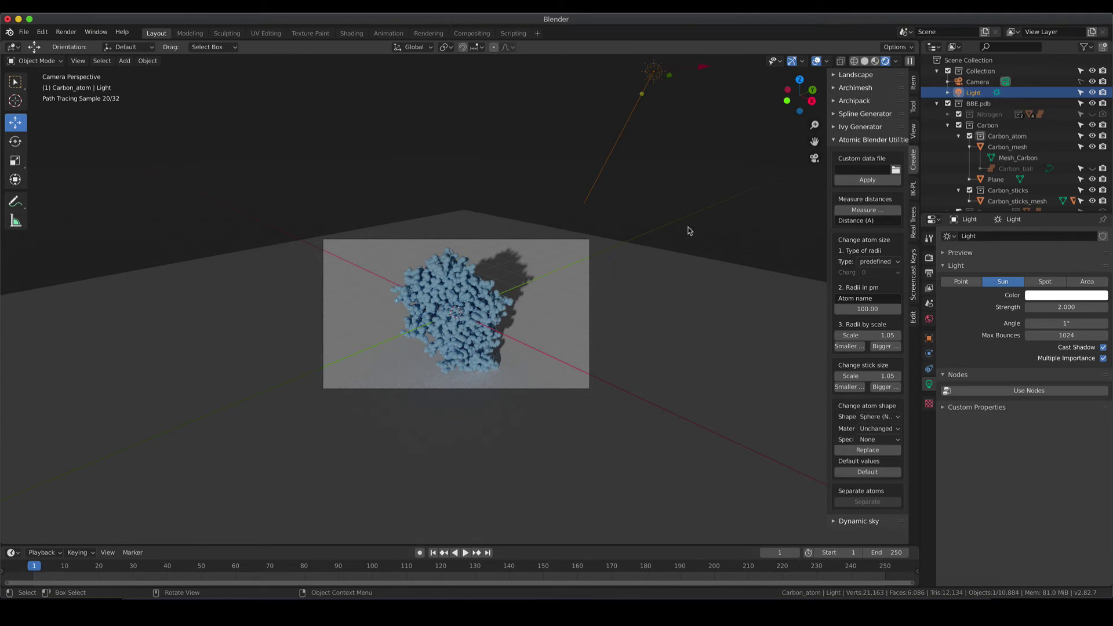
click(913, 82)
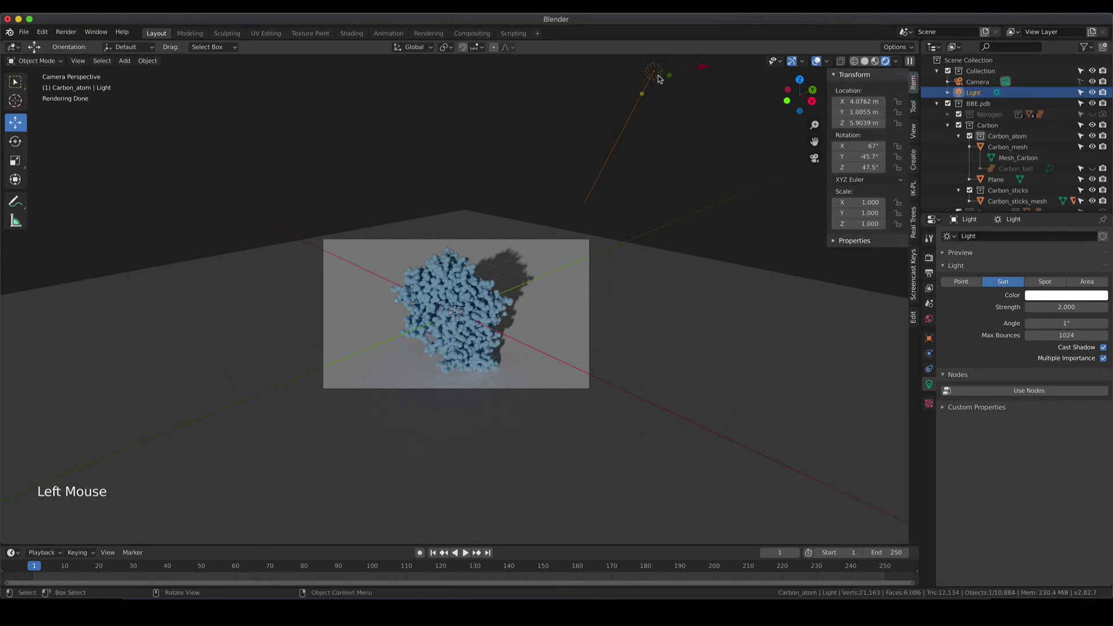
drag(642, 92, 567, 212)
drag(551, 227, 489, 339)
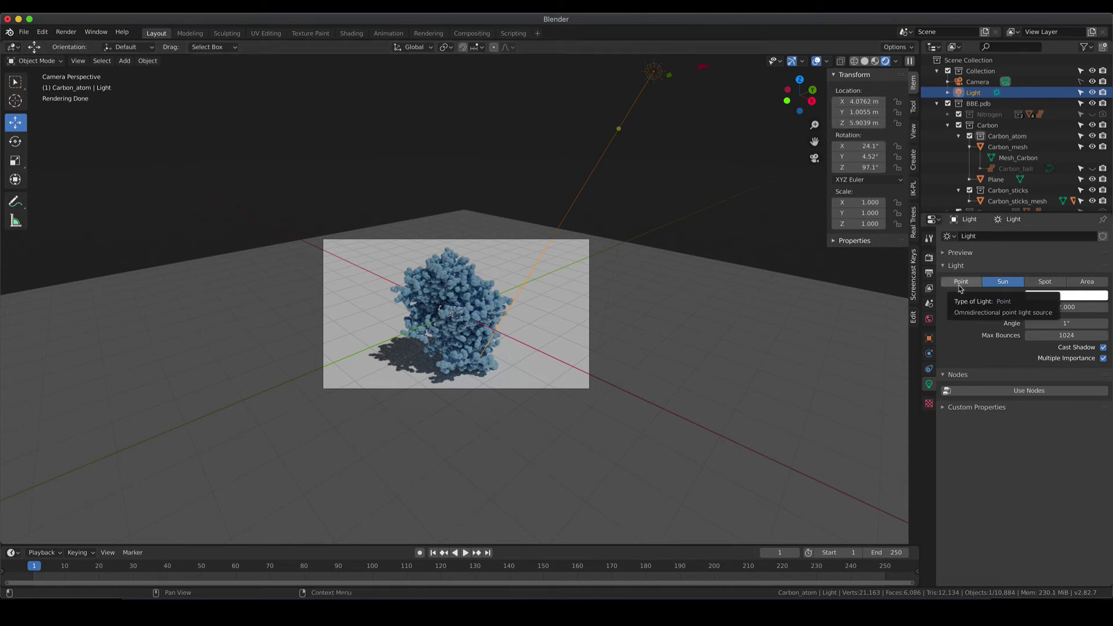
- Reset the sun's rotation to 0°, 0°, 0° and set its X scale to 1
click(864, 146)
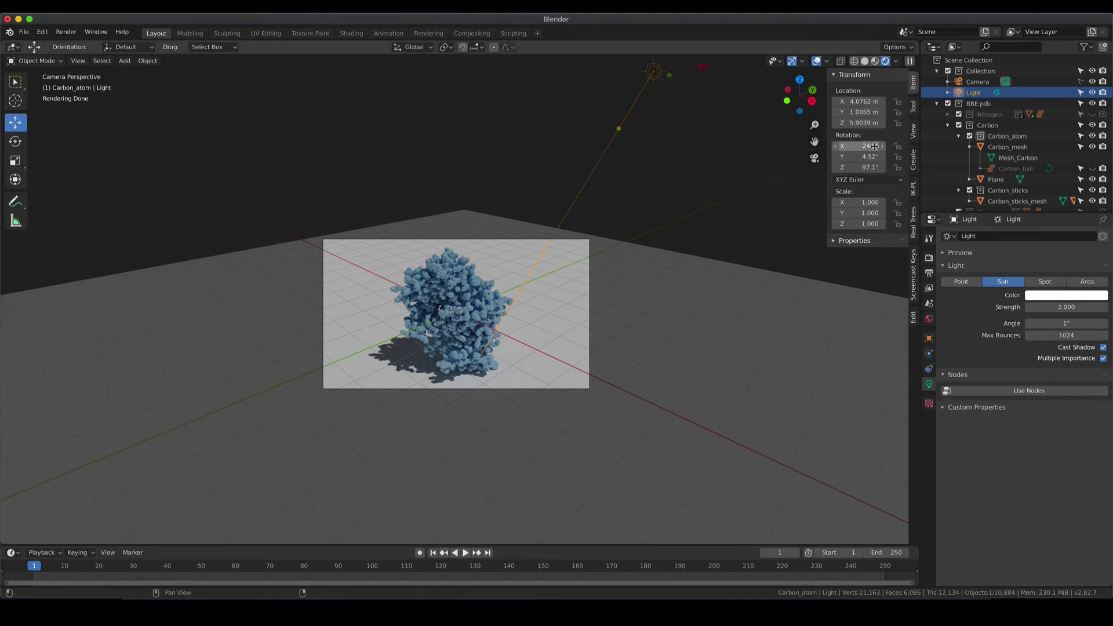
text(0)
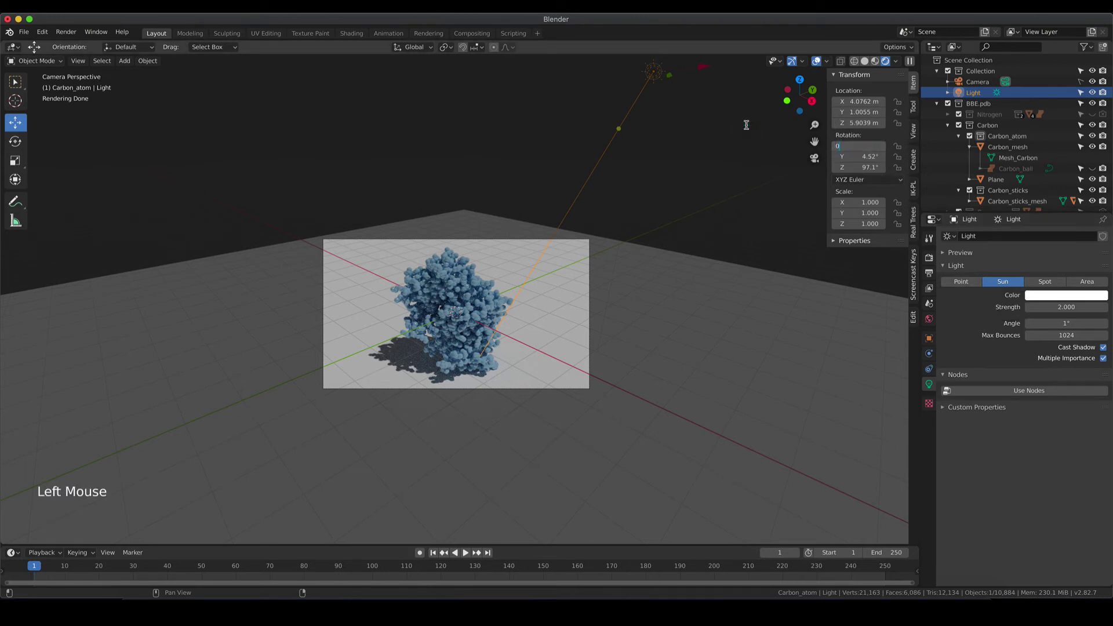
key(Tab)
text(0)
key(Tab)
text(0)
key(Tab)
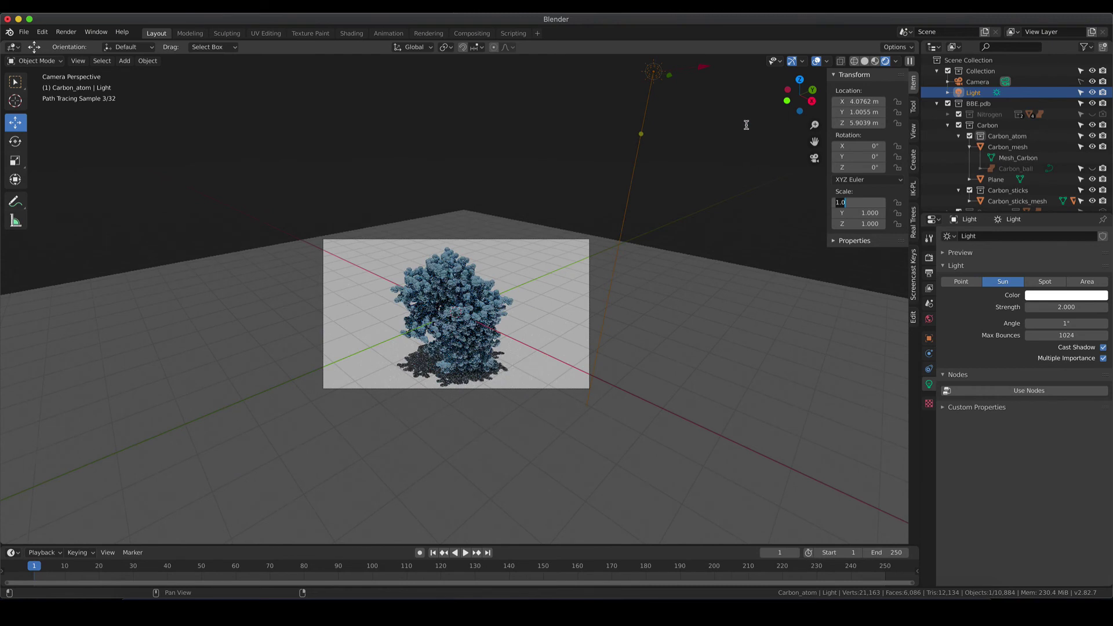
text(1.0)
key(Return)
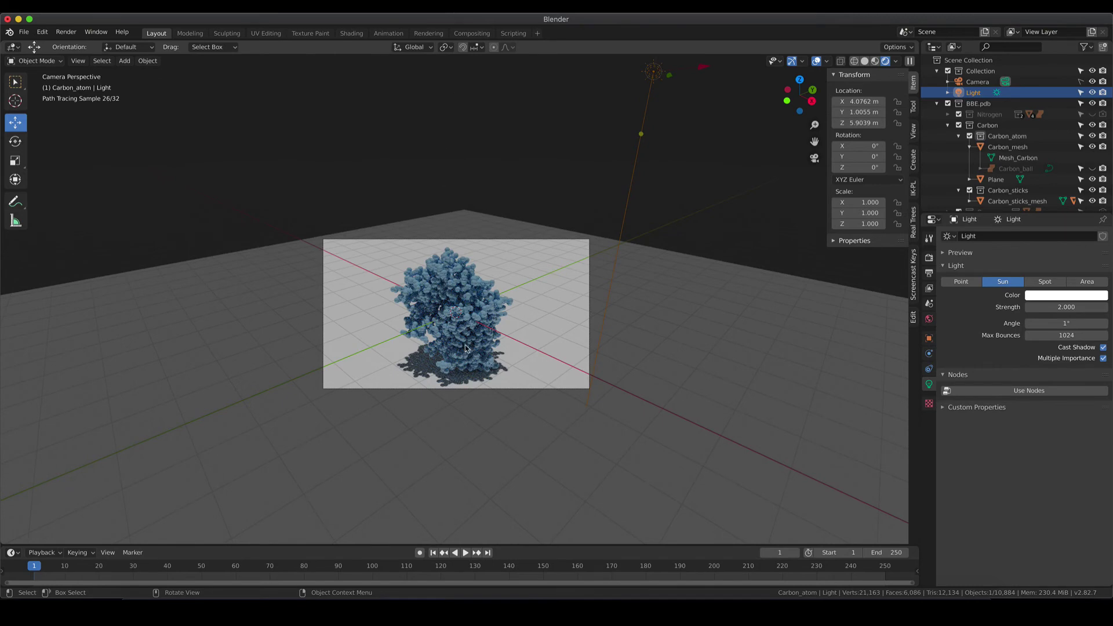
- Tilt the sun to 38.8° on Y and swing it to 29.4° on Z
scroll(467, 348, up, 4)
shift+middle_drag(501, 368, 522, 404)
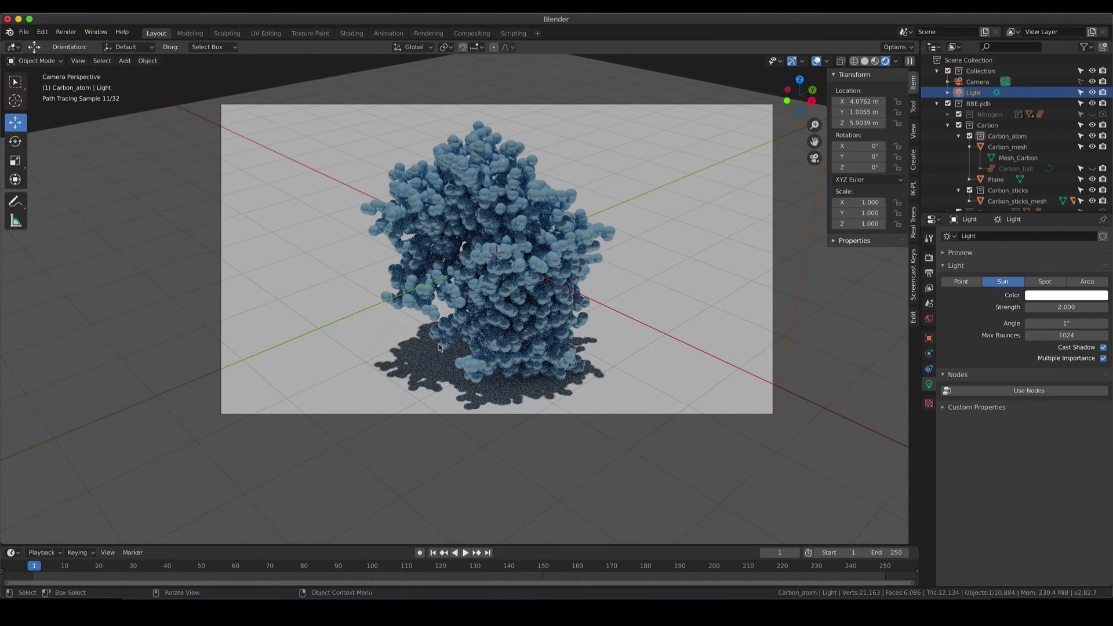
scroll(440, 347, down, 4)
scroll(601, 165, down, 3)
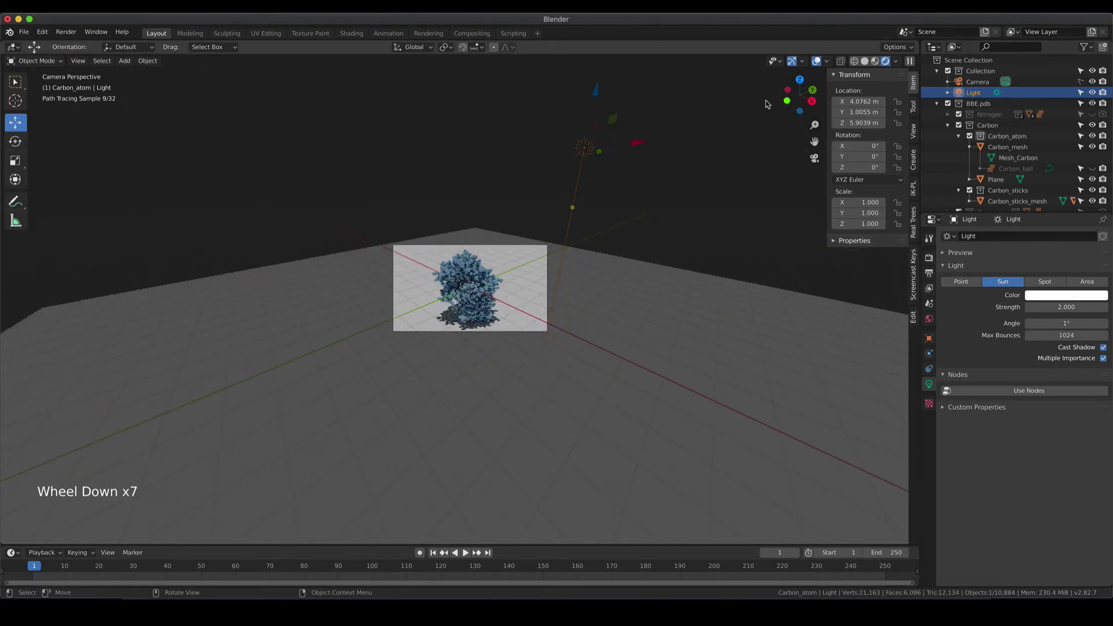
drag(851, 158, 971, 157)
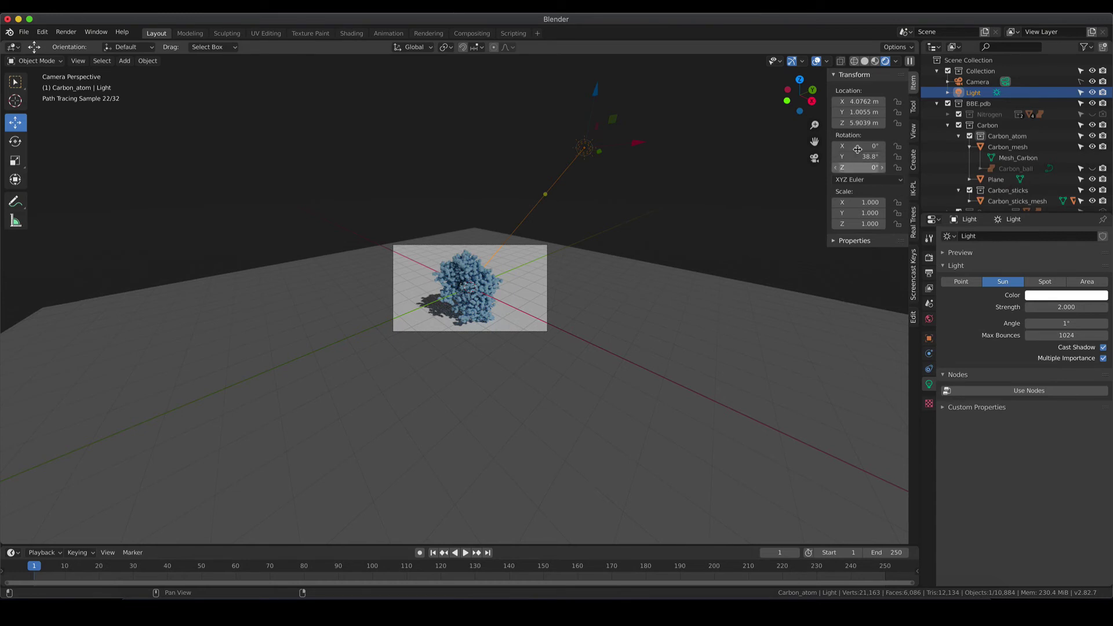
drag(863, 167, 886, 168)
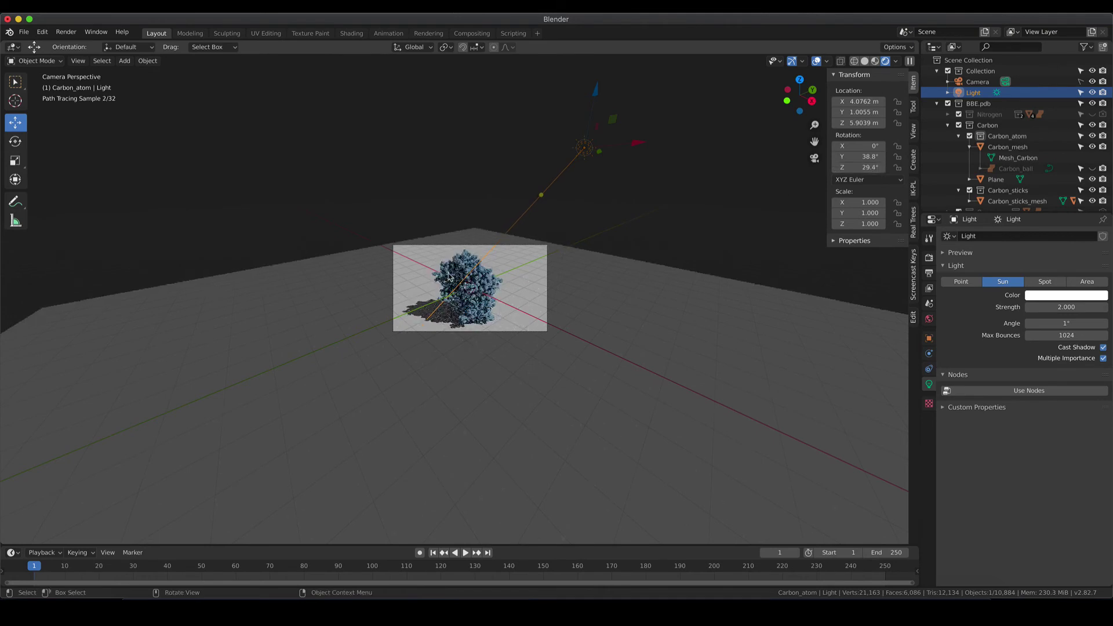
scroll(475, 318, up, 4)
scroll(475, 318, up, 3)
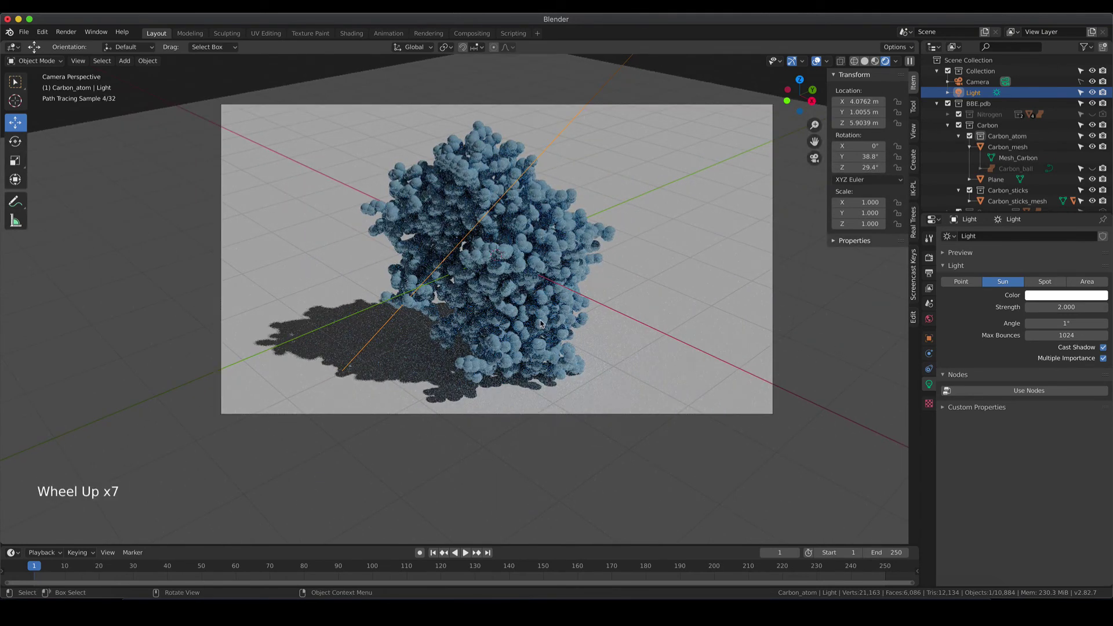
scroll(540, 321, down, 4)
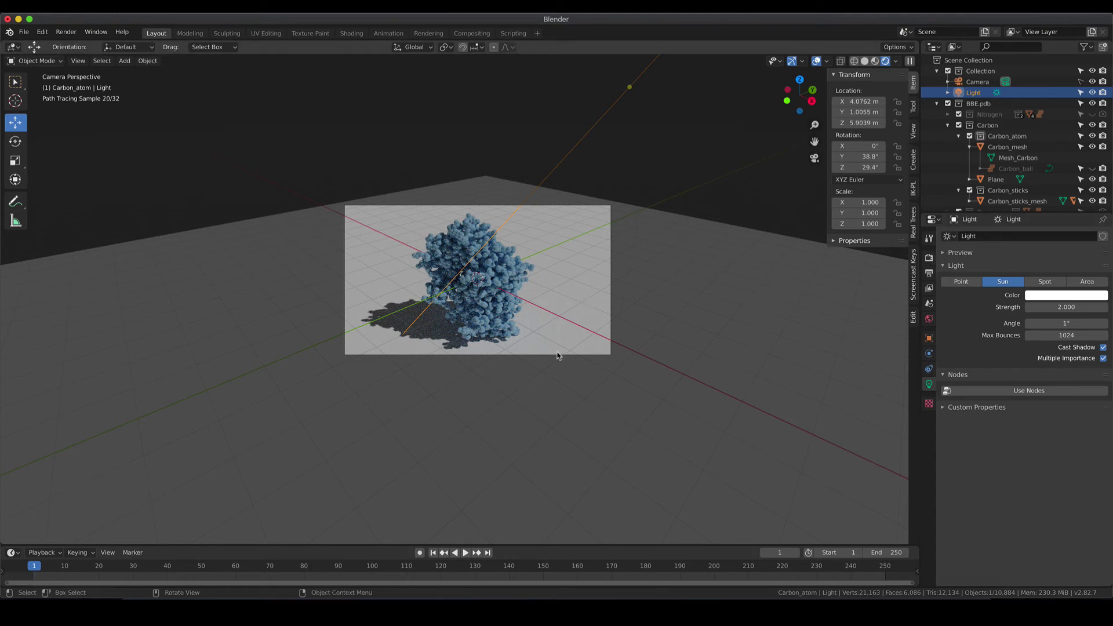
- Show the Render Properties with Cycles at 128 render samples, framing the protein closer
click(929, 258)
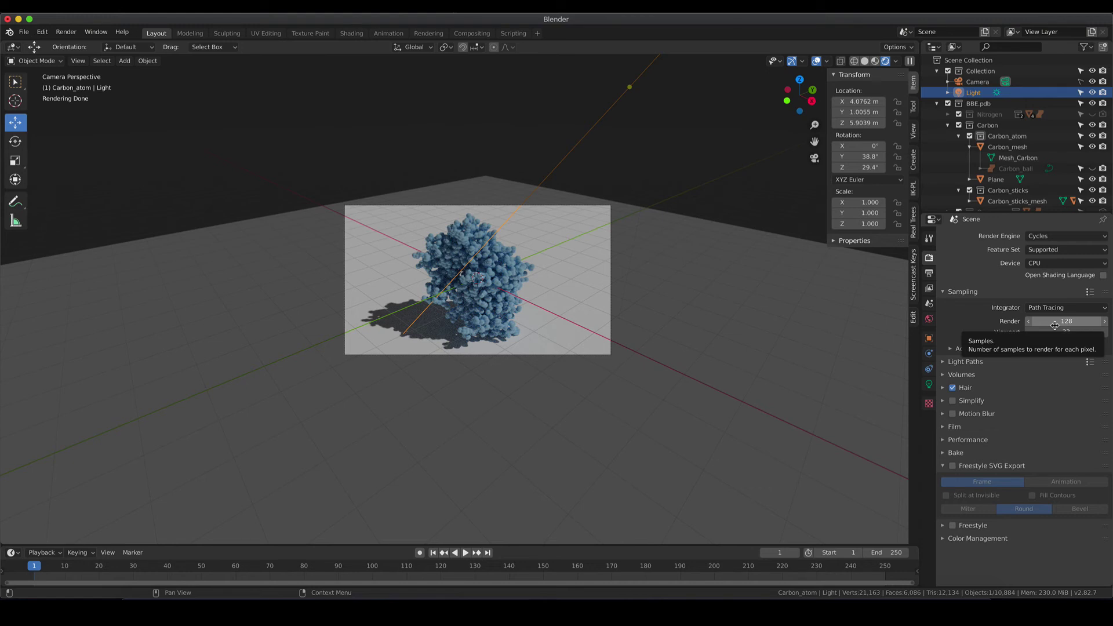
scroll(471, 265, up, 7)
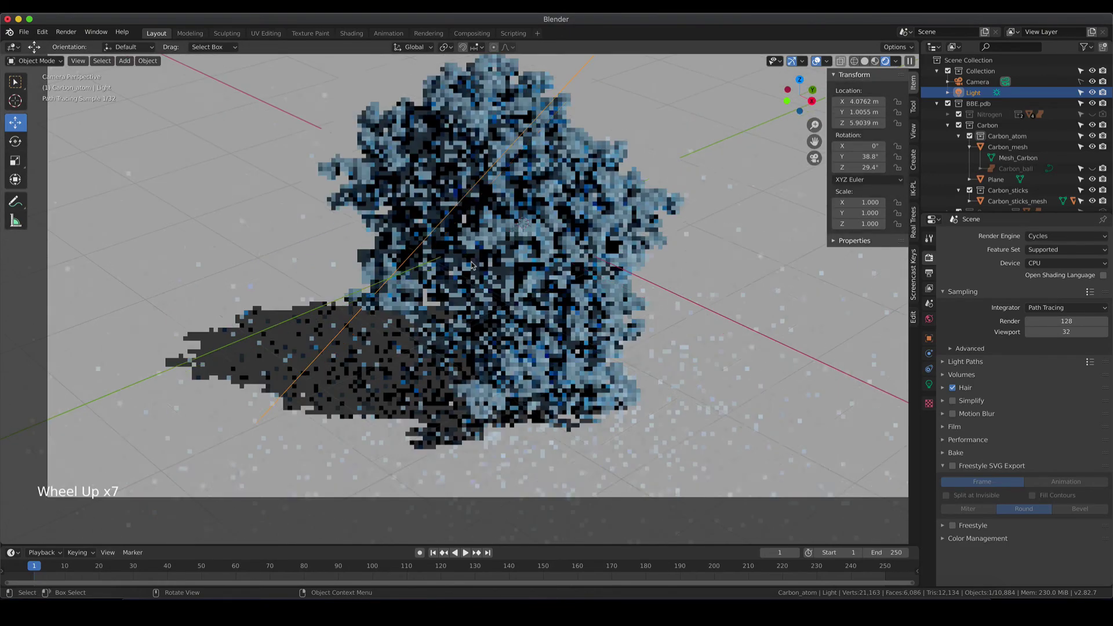
shift+middle_drag(471, 265, 473, 286)
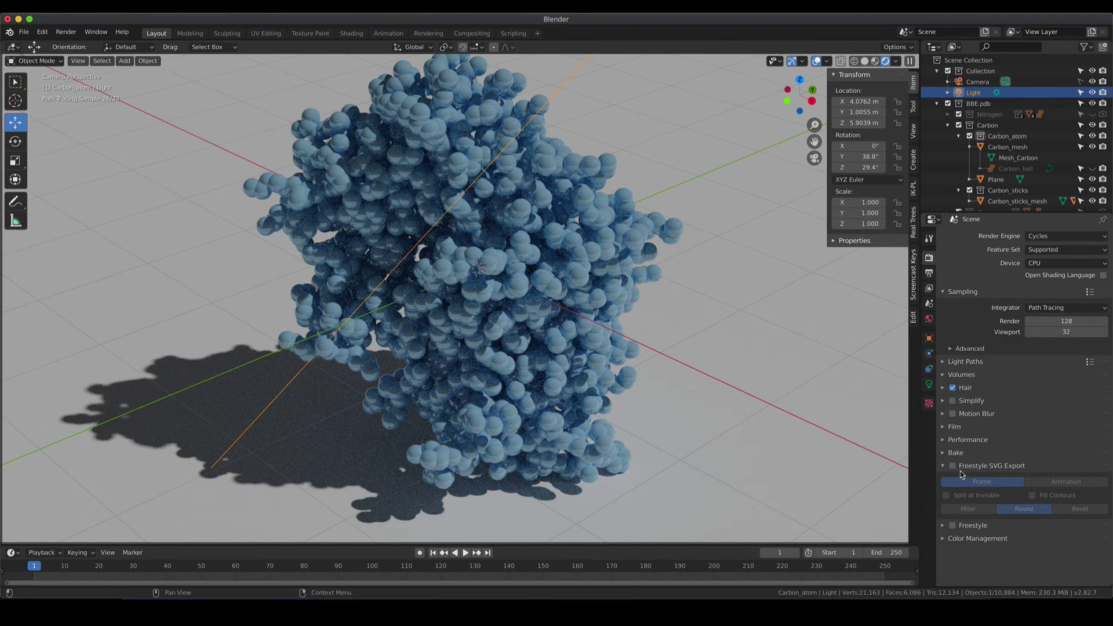
- Change the Output Properties file format from PNG to JPEG at 90% quality
click(929, 276)
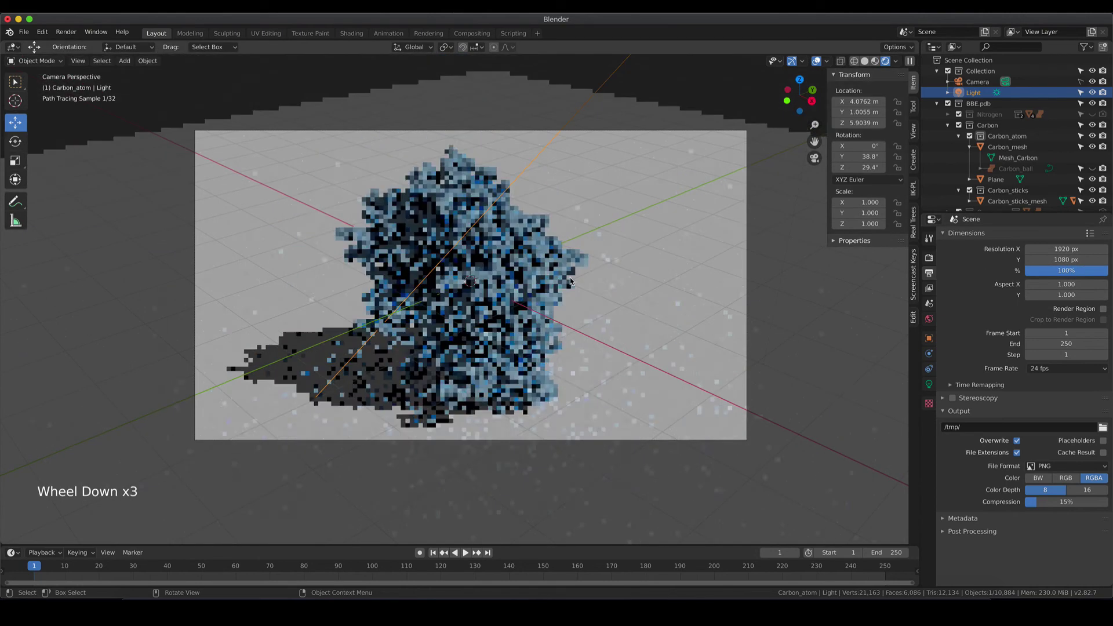
scroll(571, 278, down, 3)
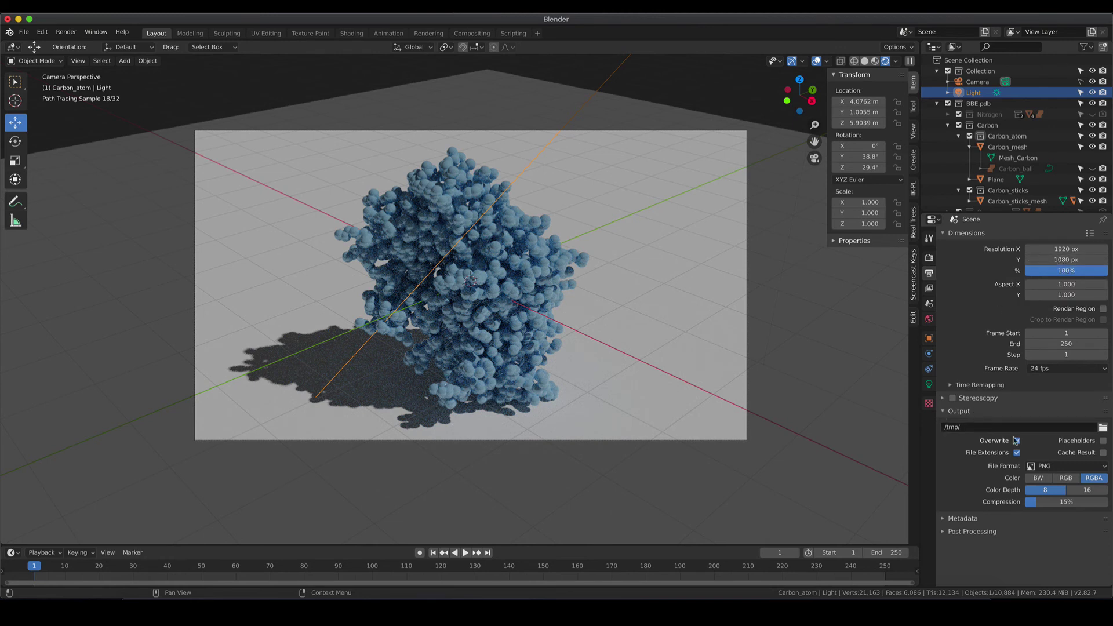
click(1068, 468)
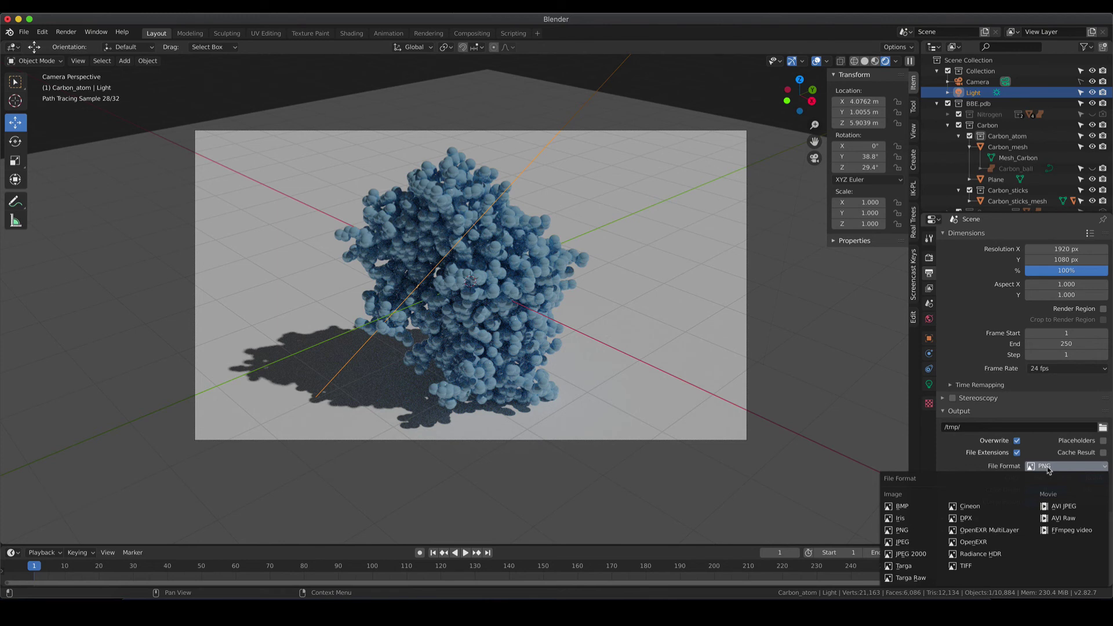
click(909, 544)
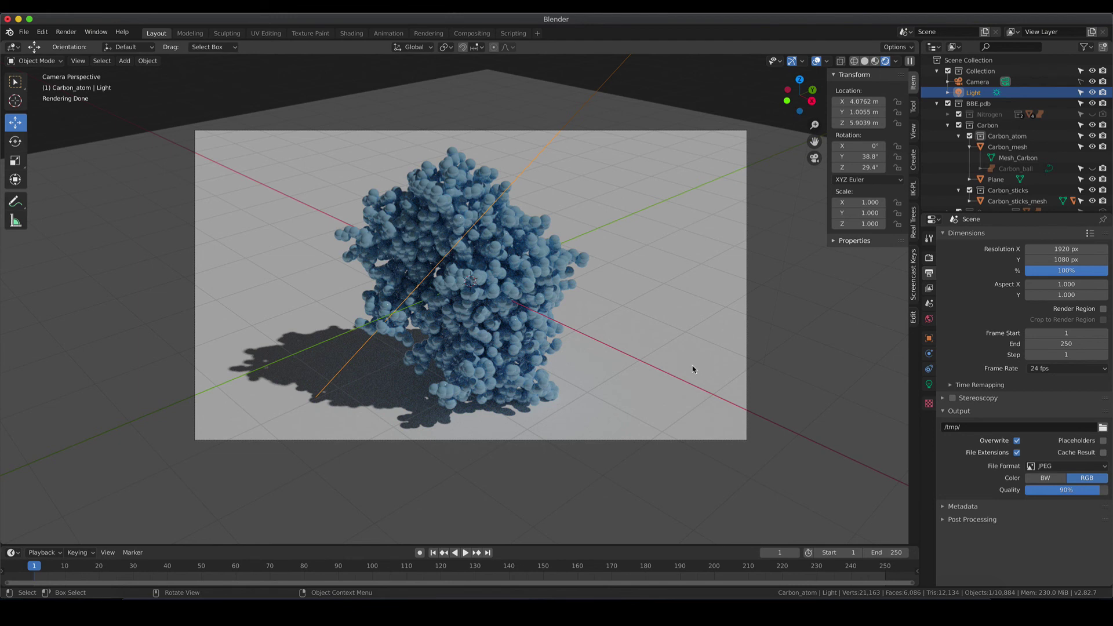
- Tick Denoising in View Layer Properties, then return to Render Properties
click(929, 289)
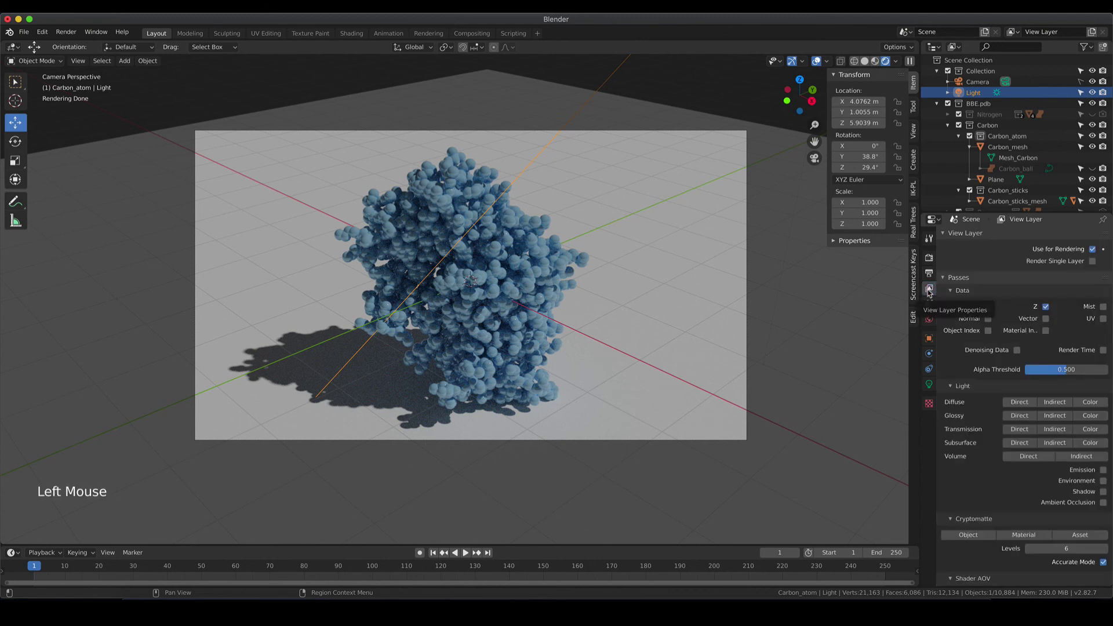
scroll(950, 377, down, 9)
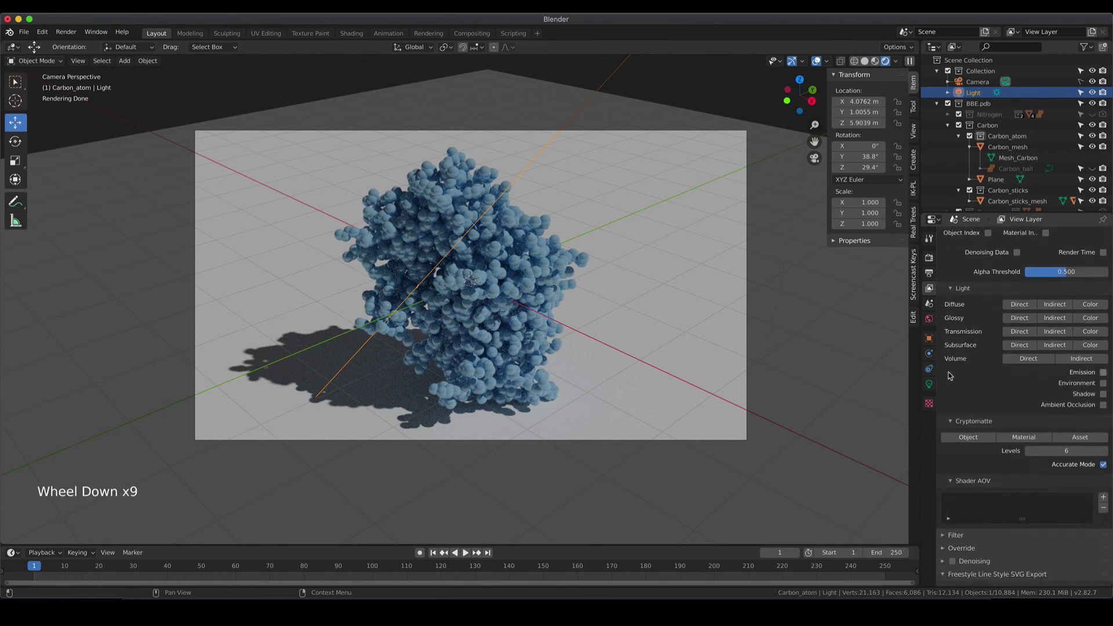
scroll(951, 377, down, 7)
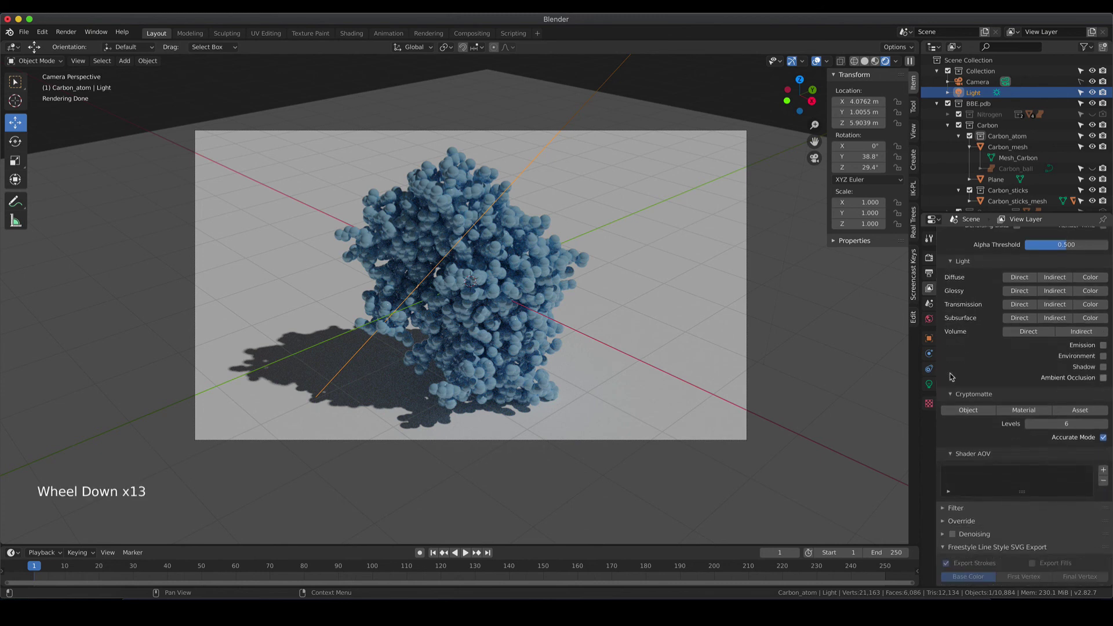
click(952, 535)
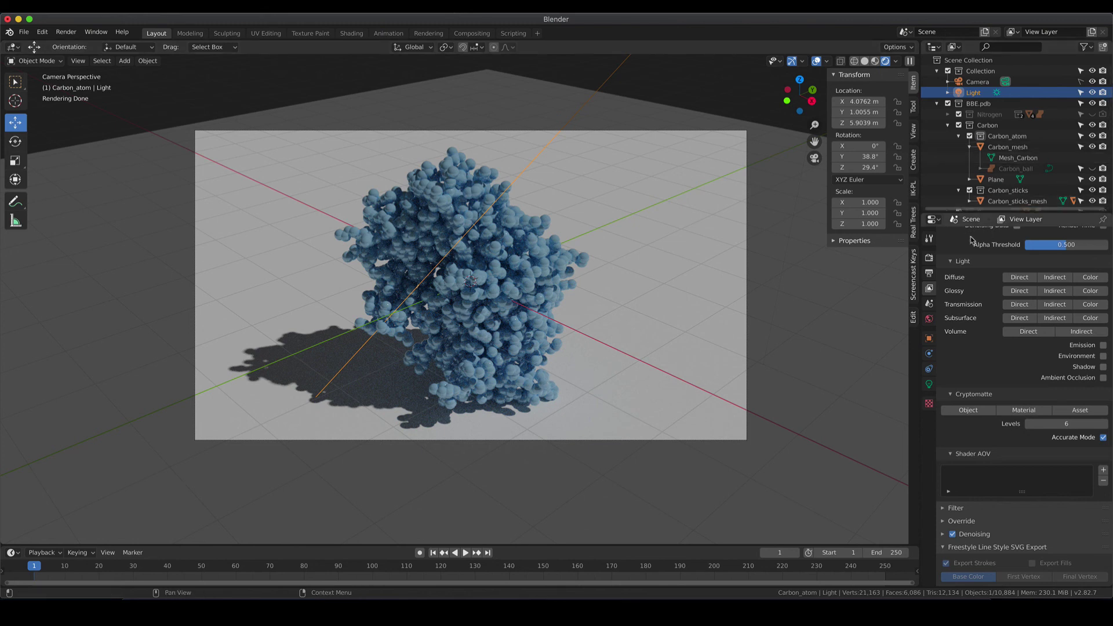
click(928, 257)
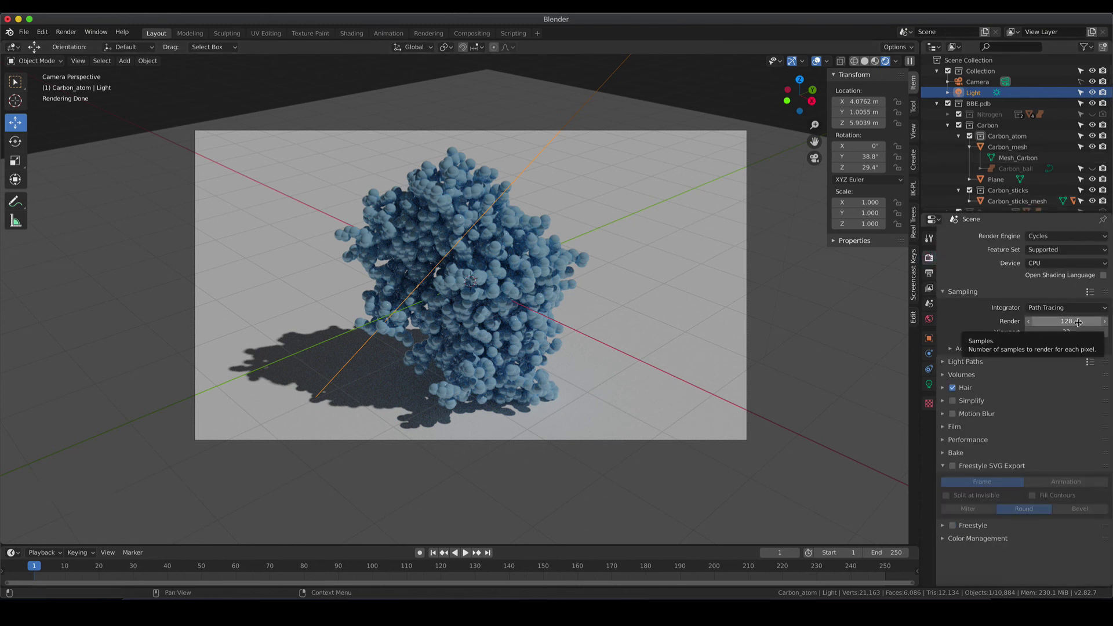
- Run Render Image for frame 1 and enlarge the render window until it finishes
click(65, 35)
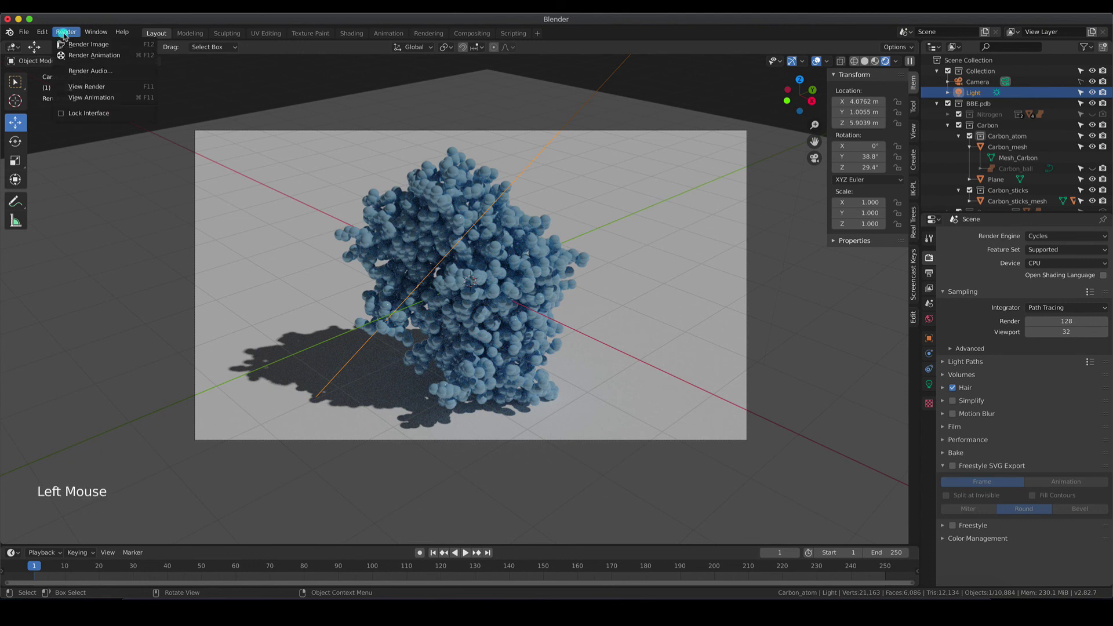
click(103, 50)
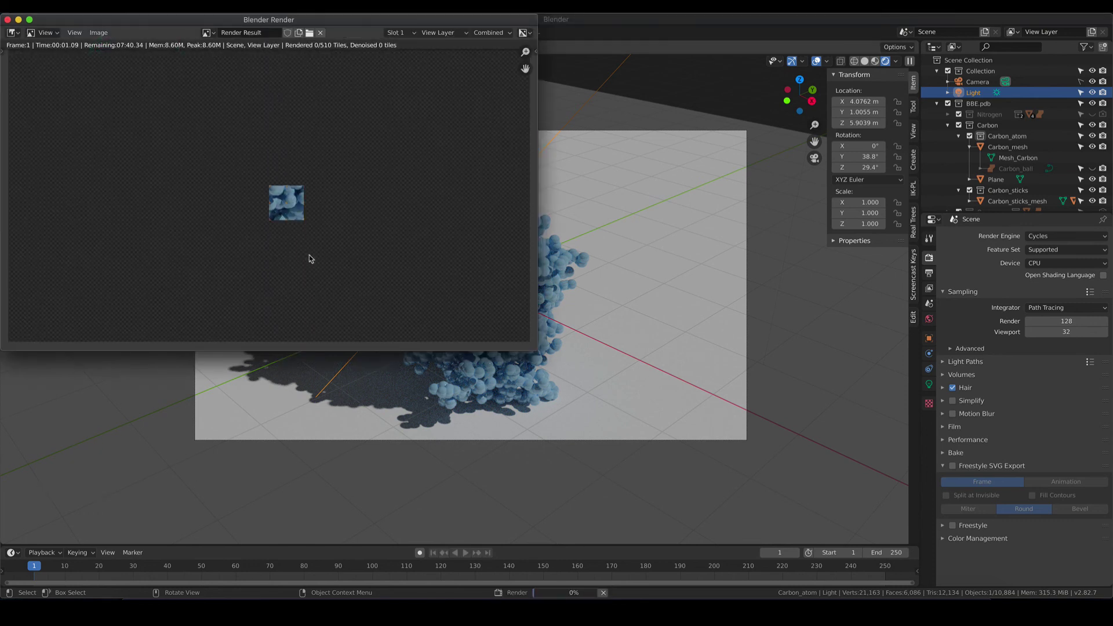
drag(537, 349, 889, 482)
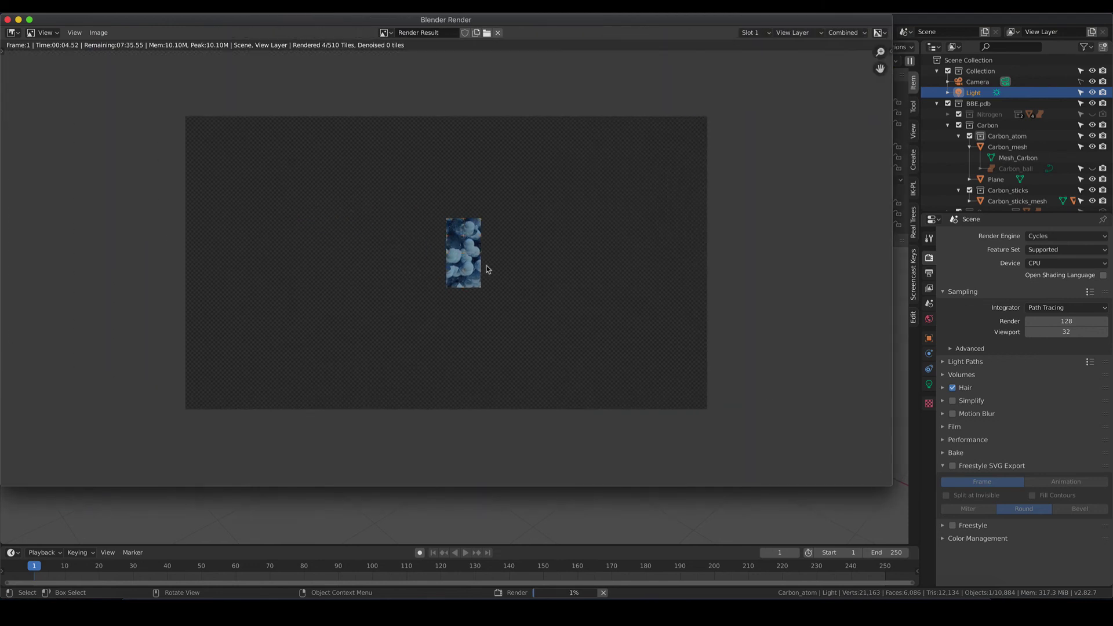
scroll(487, 269, up, 2)
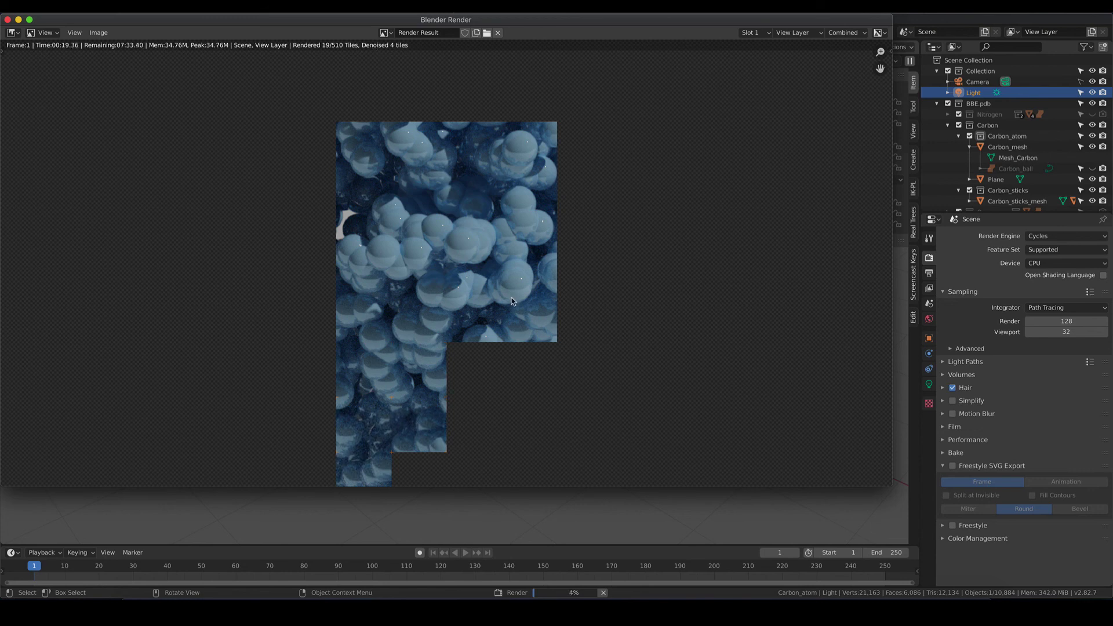
scroll(385, 228, down, 1)
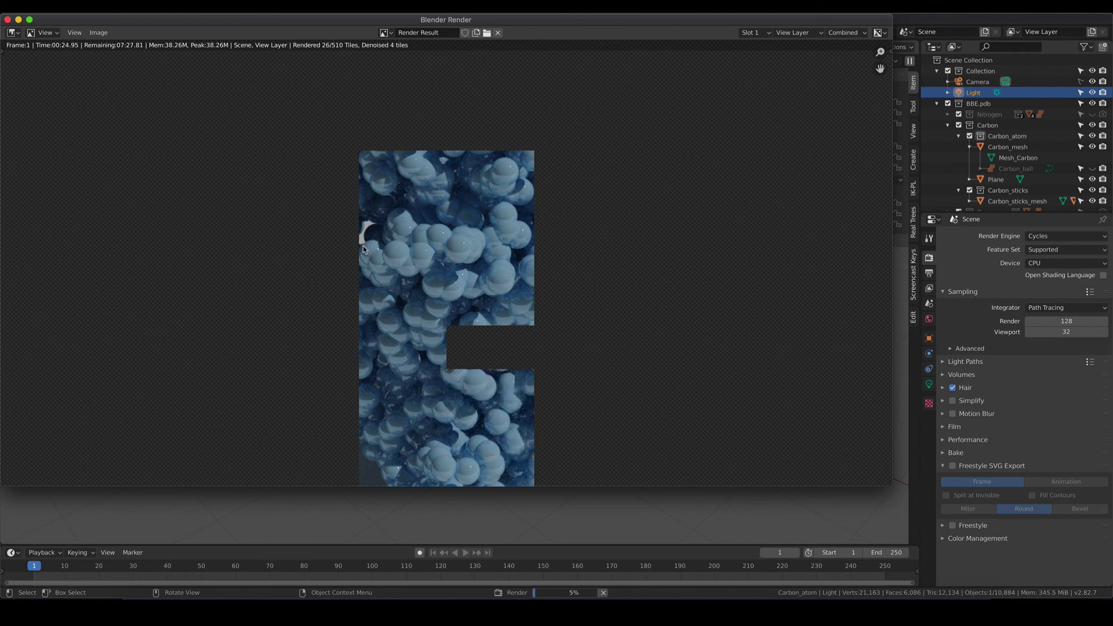
scroll(463, 315, down, 3)
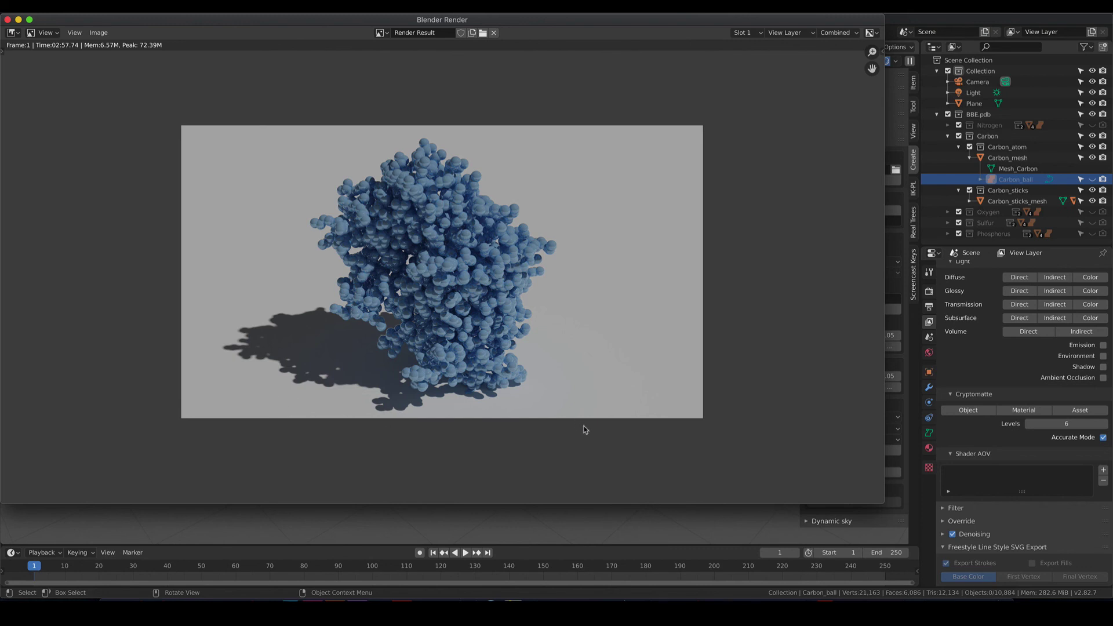
- Choose Save As from the Render window's Image menu
click(99, 33)
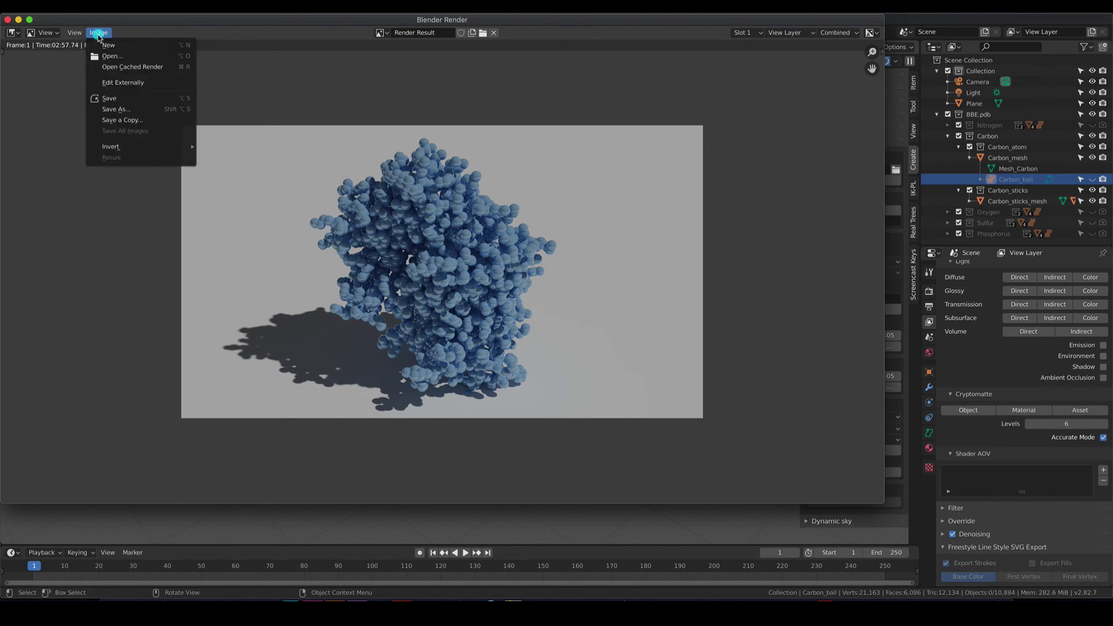
click(118, 109)
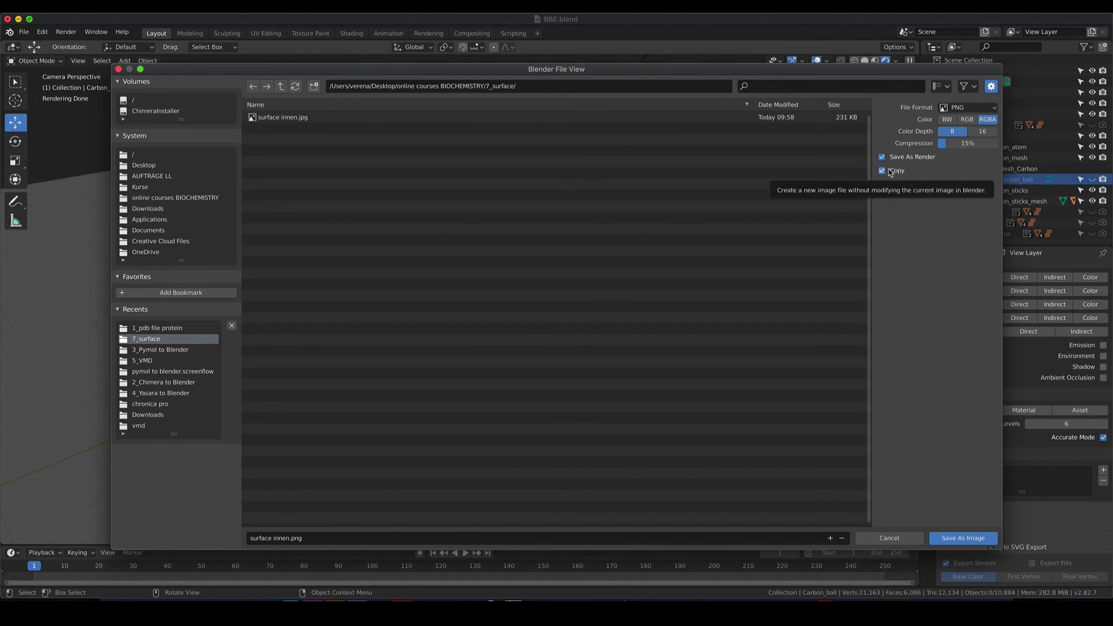
- Set the save format to JPEG and move into the 1_pdb file protein folder
click(968, 107)
click(865, 169)
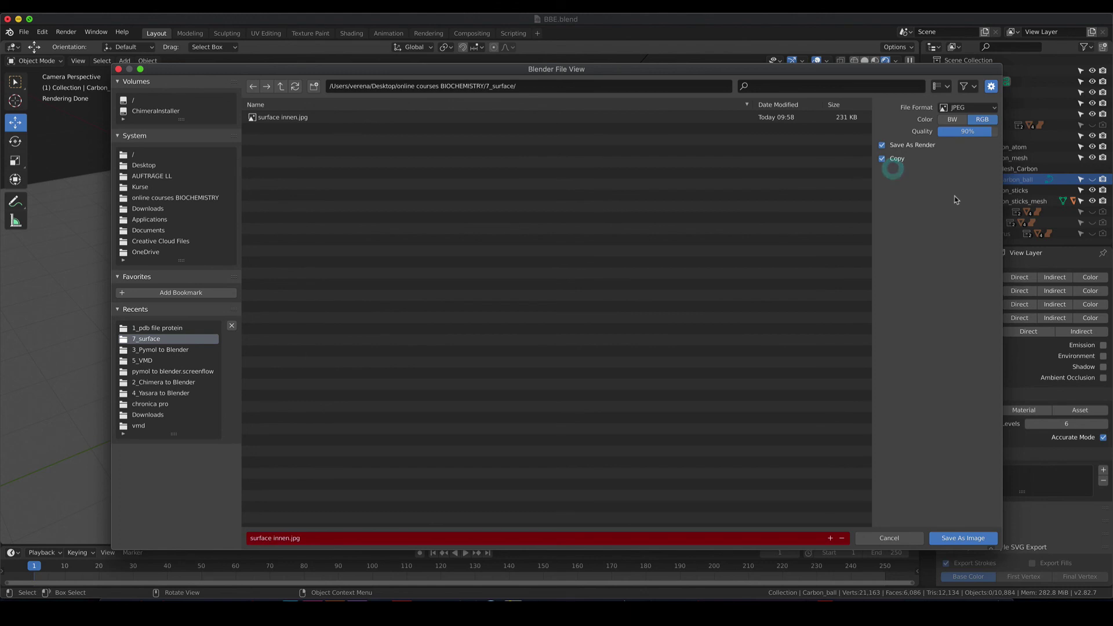
click(280, 86)
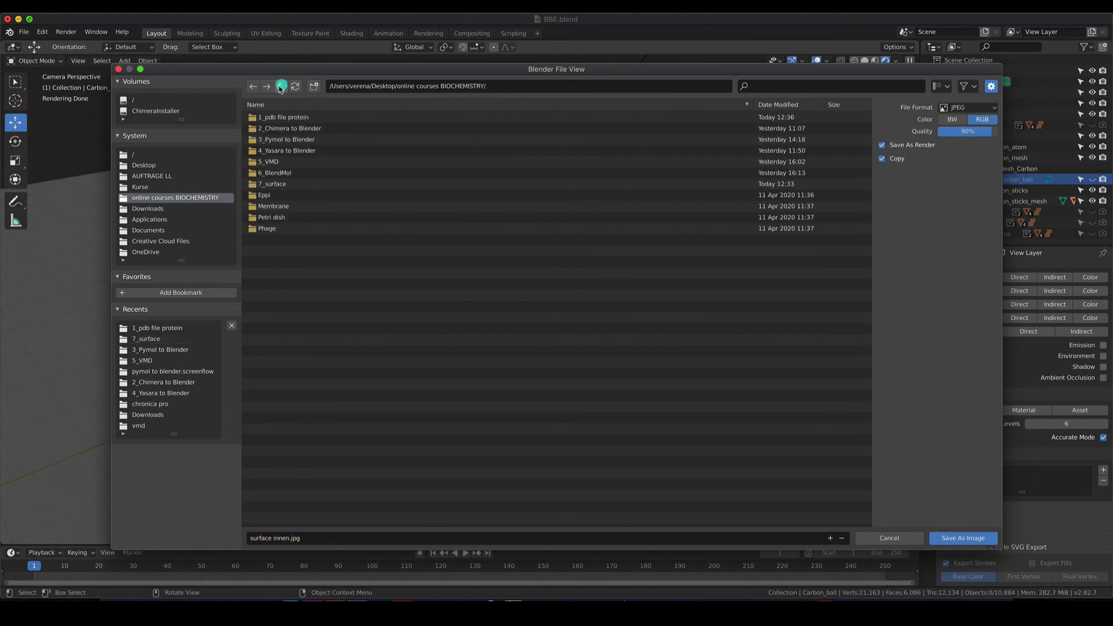
double_click(284, 118)
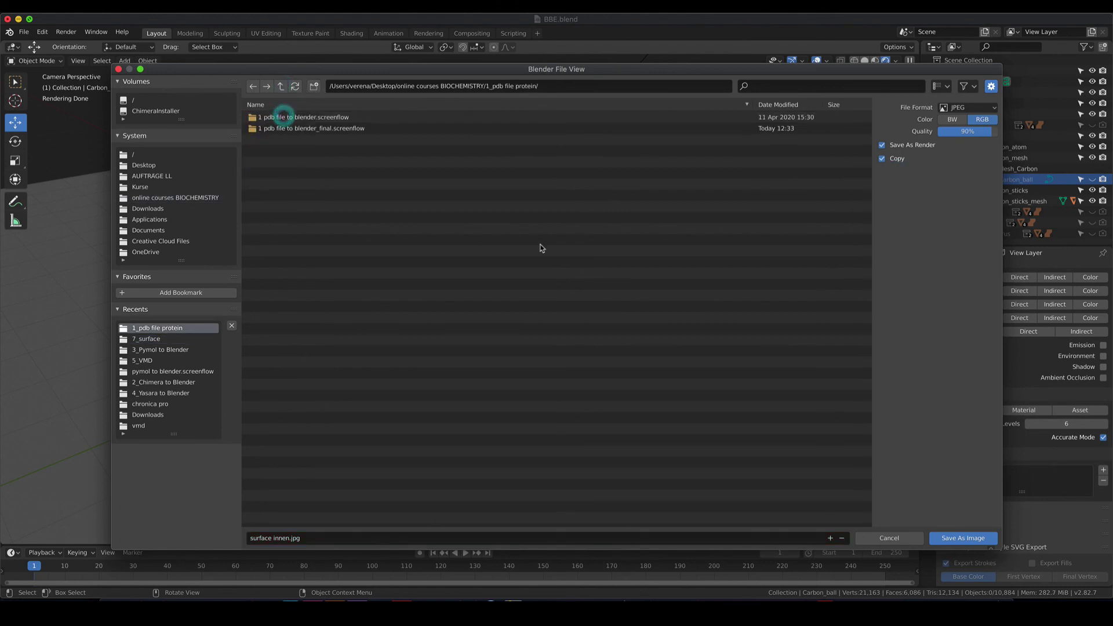
- Name the file BBE.jpg and save the rendered image
click(279, 541)
click(283, 540)
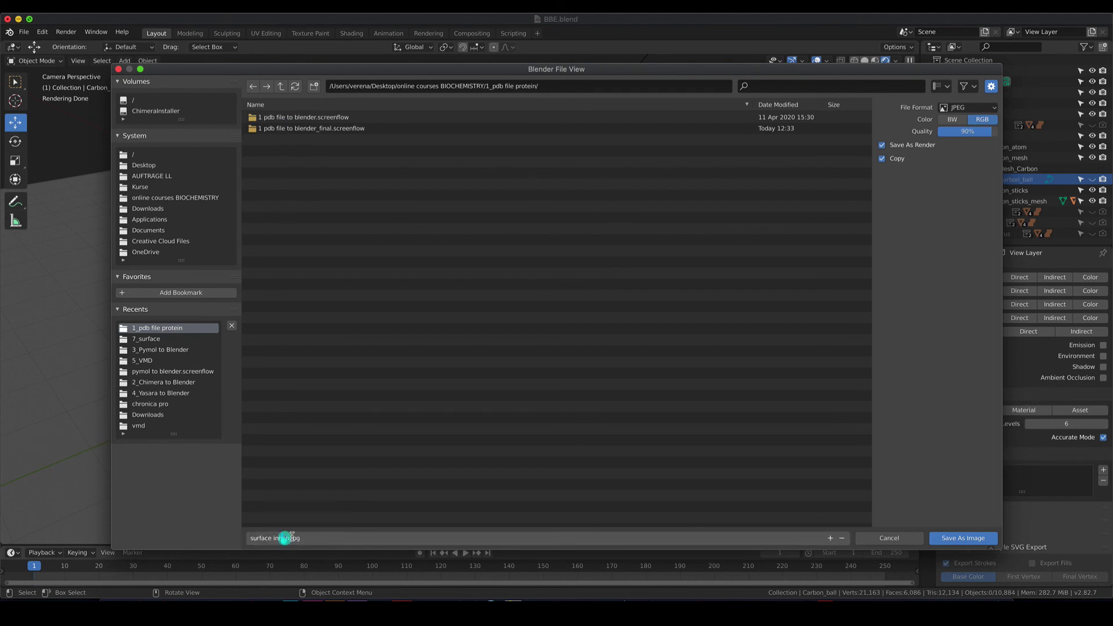
click(137, 537)
text(BBE)
click(972, 539)
click(970, 539)
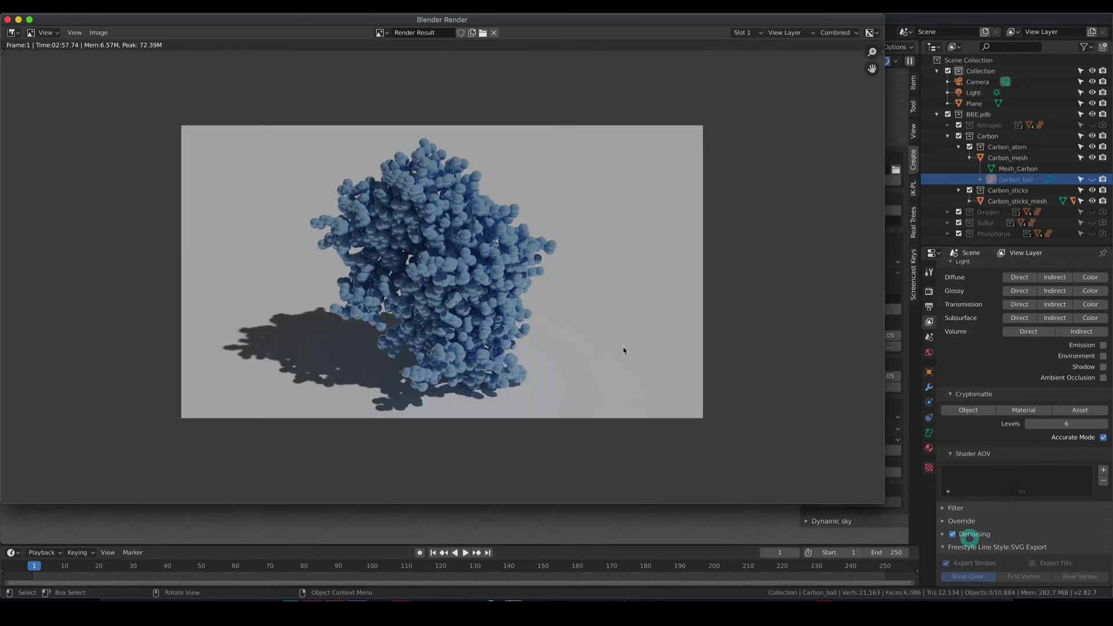